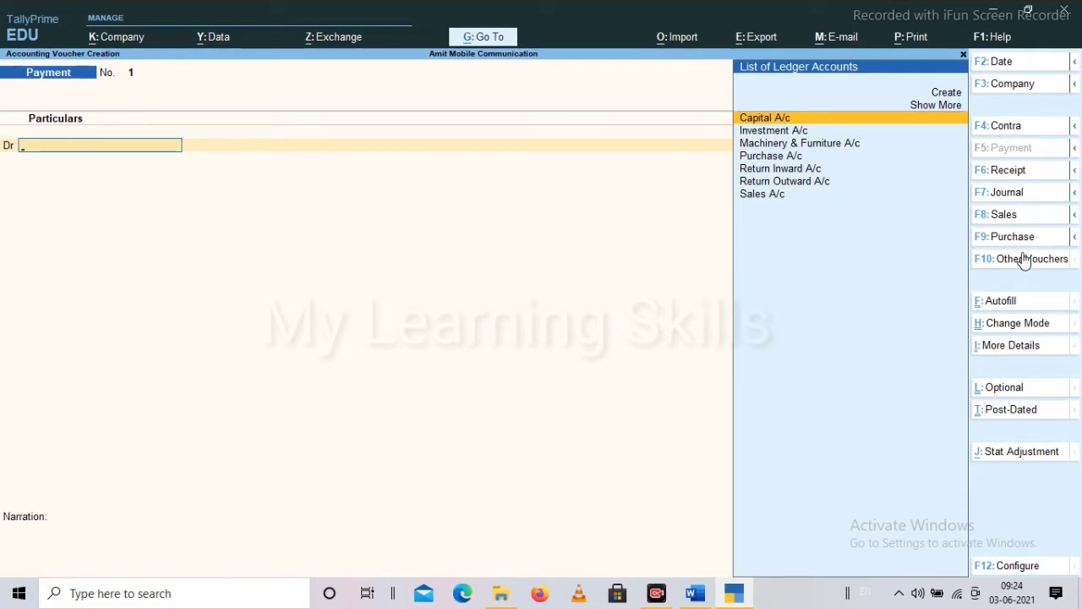
Review the 1 April transaction for starting the business with Rs.50,000 in the Word document and return to TallyPrime
click(1006, 126)
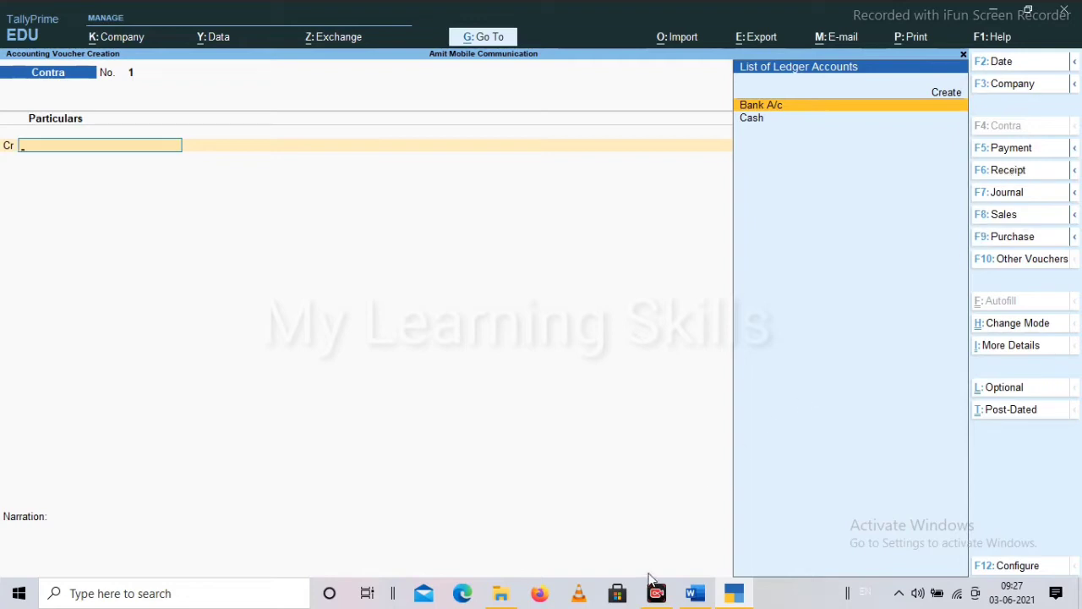
click(695, 594)
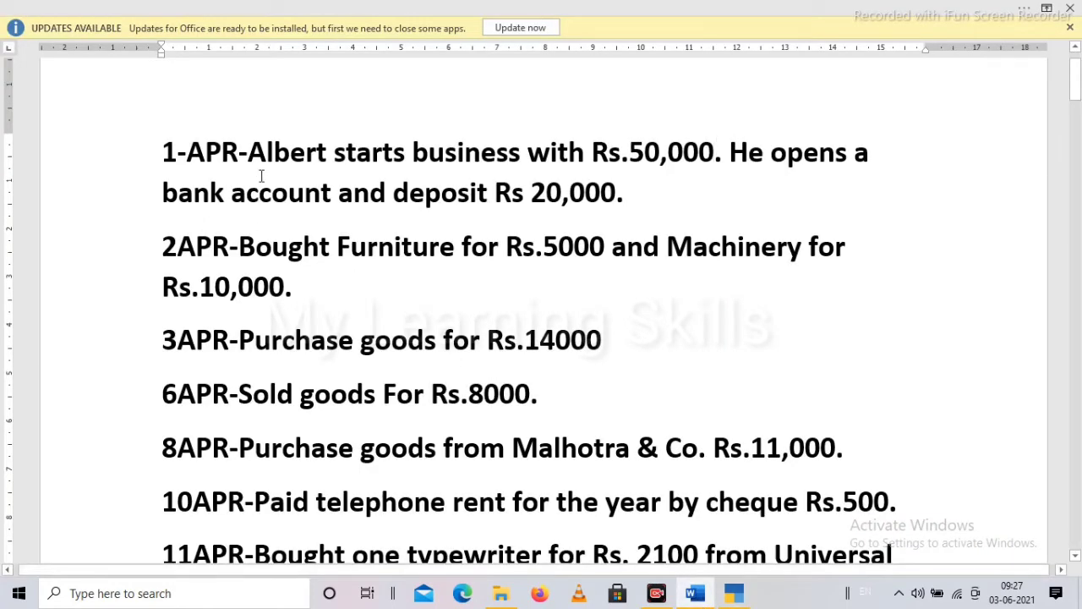
drag(249, 153, 724, 153)
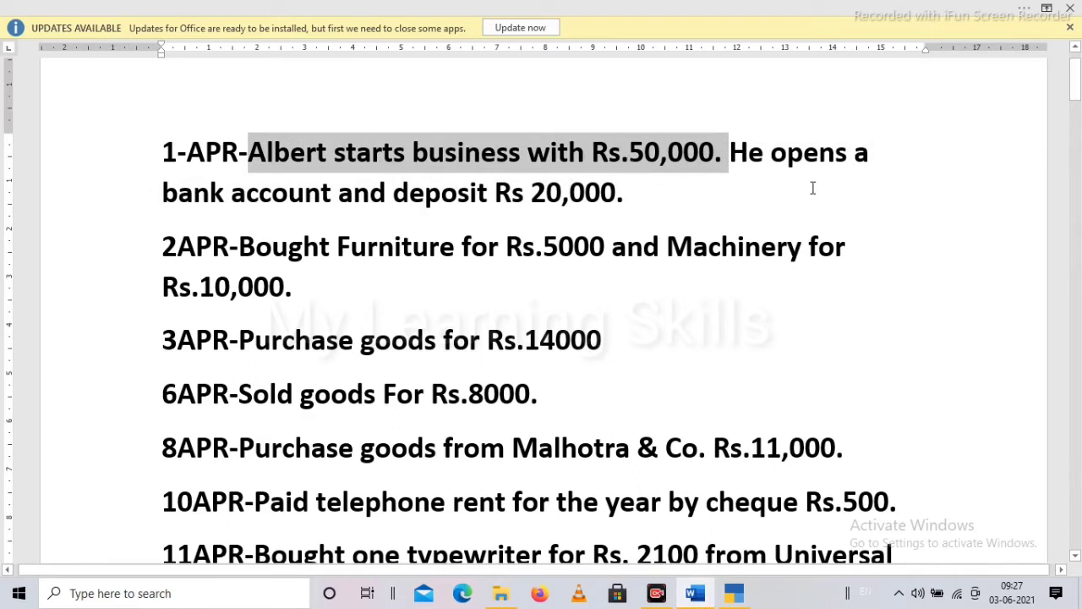
click(734, 594)
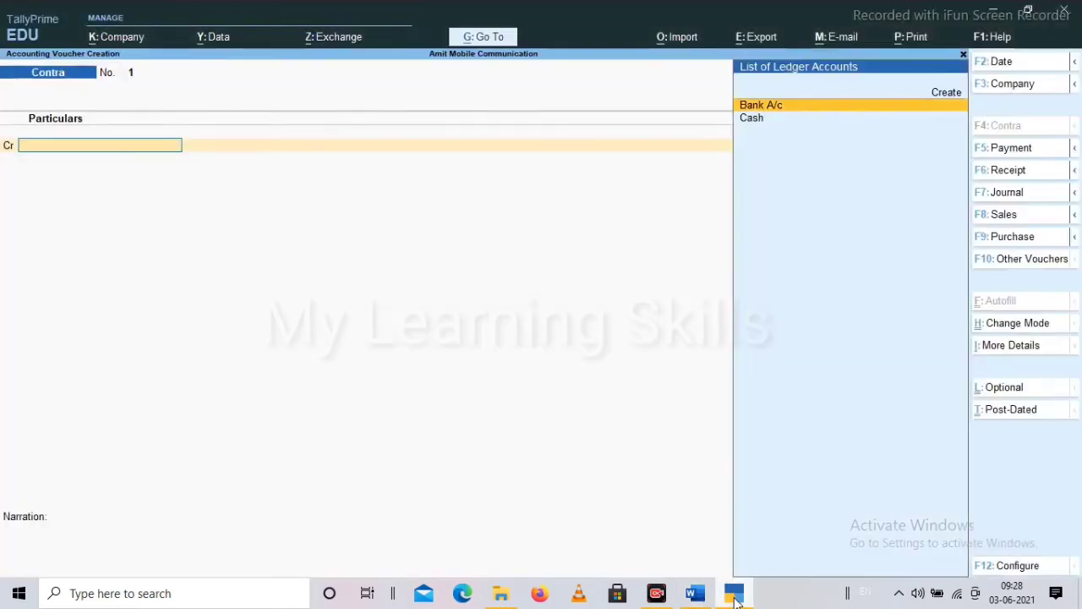
Start a receipt voucher that credits Capital A/c with 50,000 and debits Cash with the same amount
click(1005, 172)
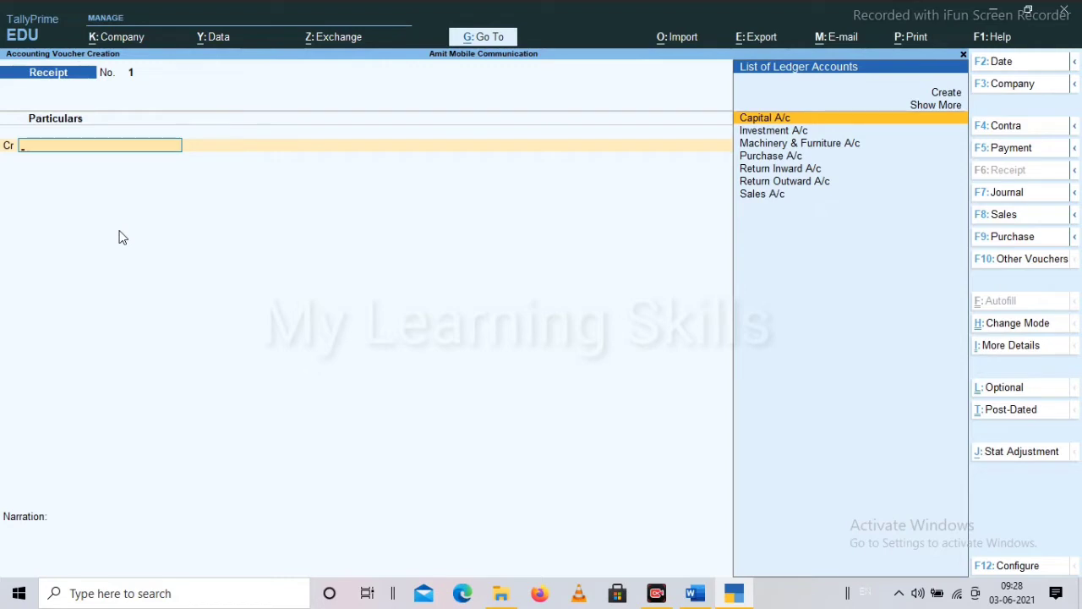
key(Return)
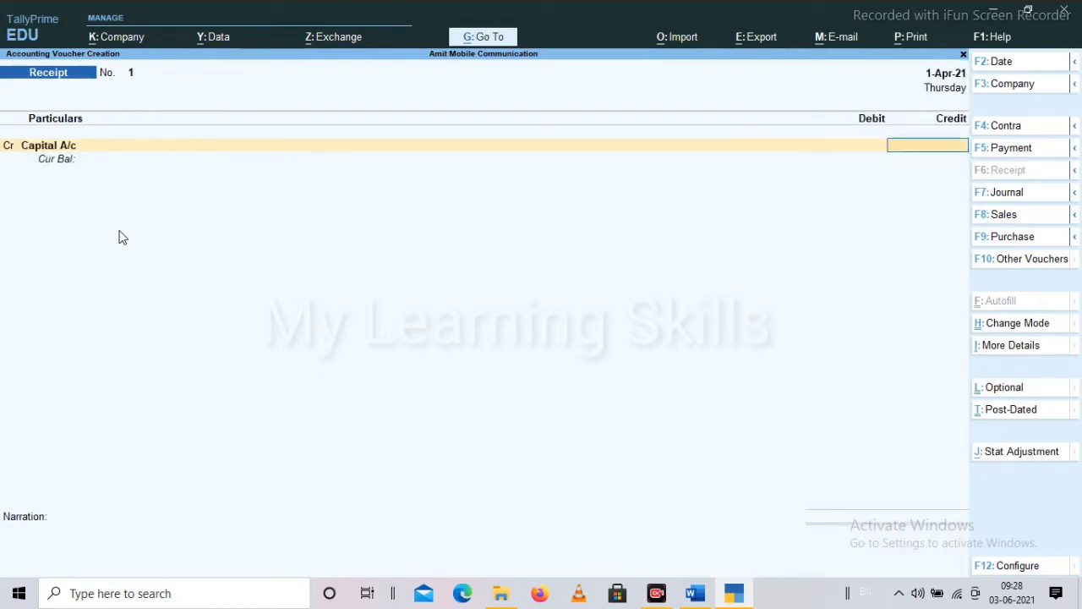
text(50000)
key(Return)
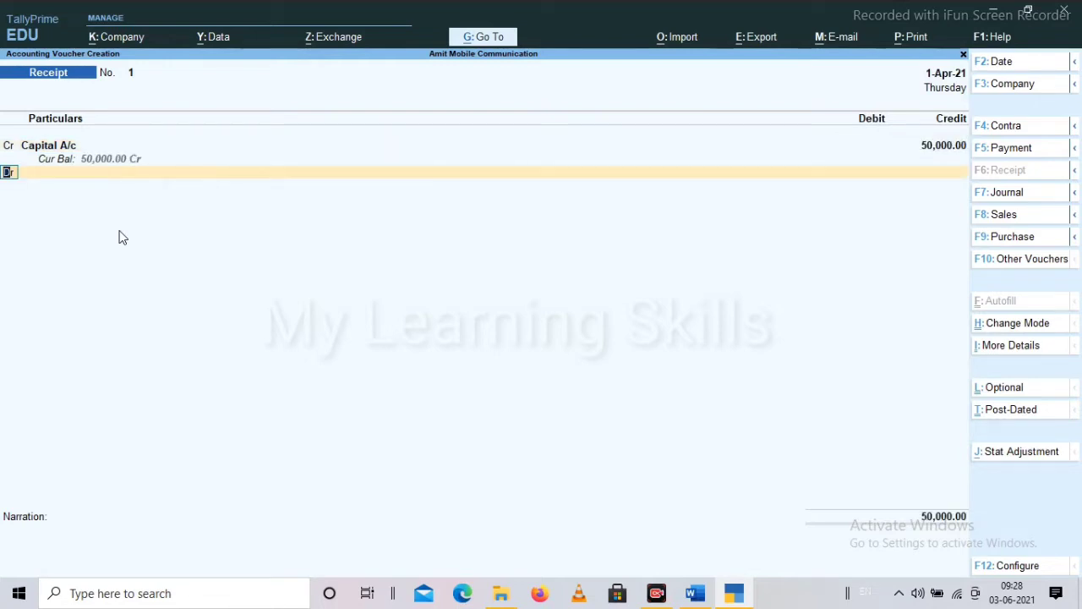
key(Return)
key(Down)
key(Down)
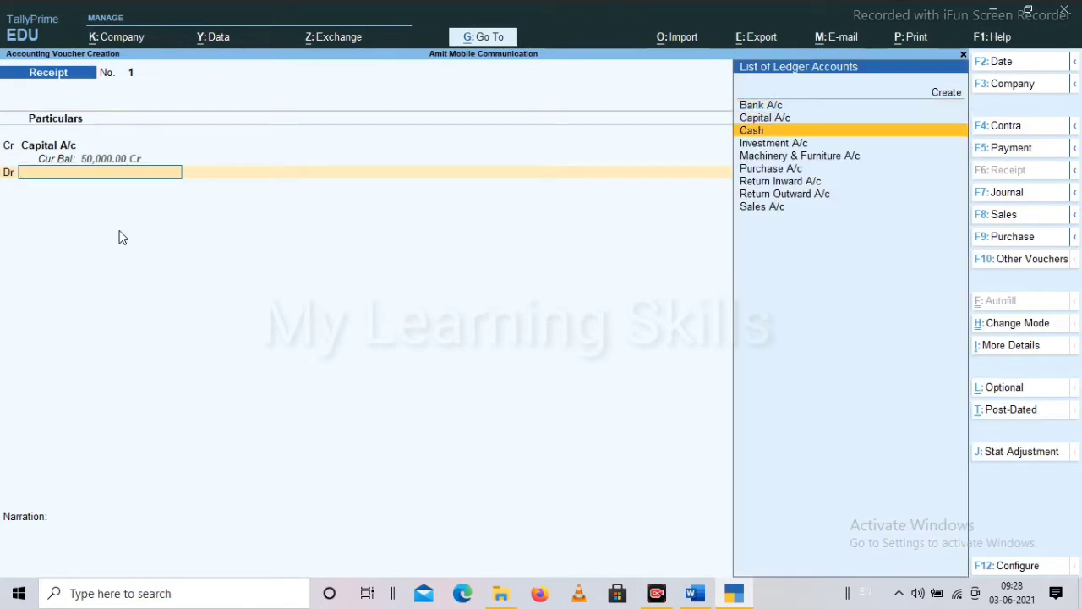
key(Return)
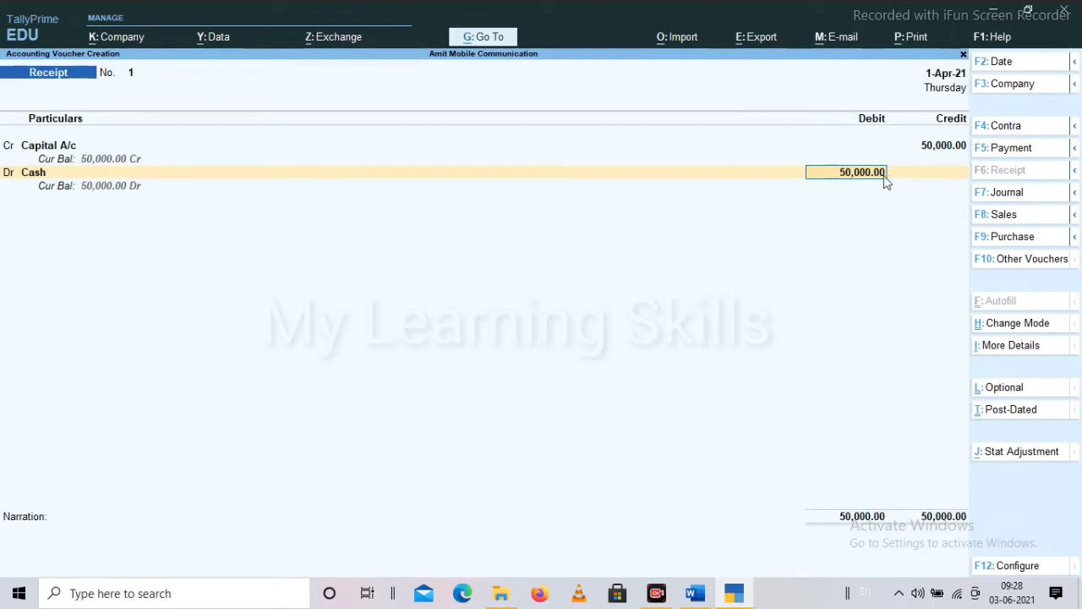
Set the receipt voucher's date to 1-4-2021 and accept the Cash debit amount
click(1000, 63)
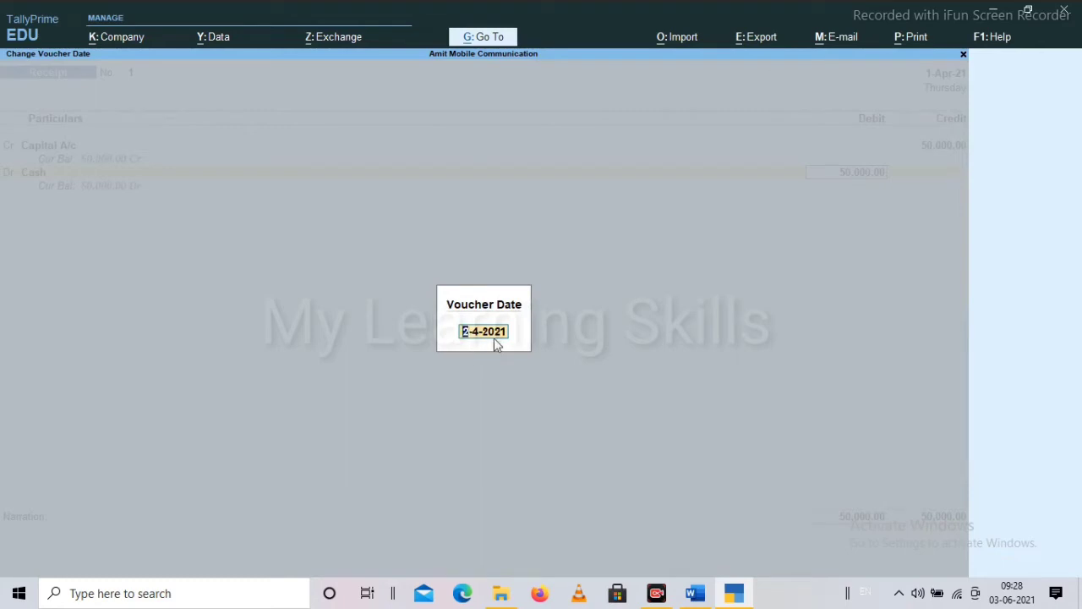
text(1)
key(Return)
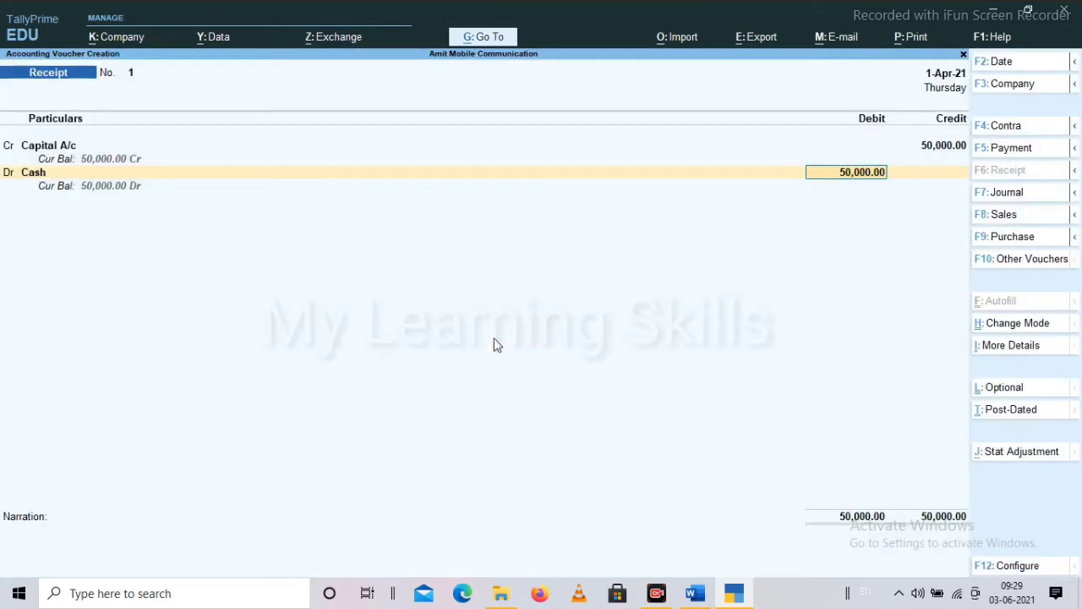
key(Return)
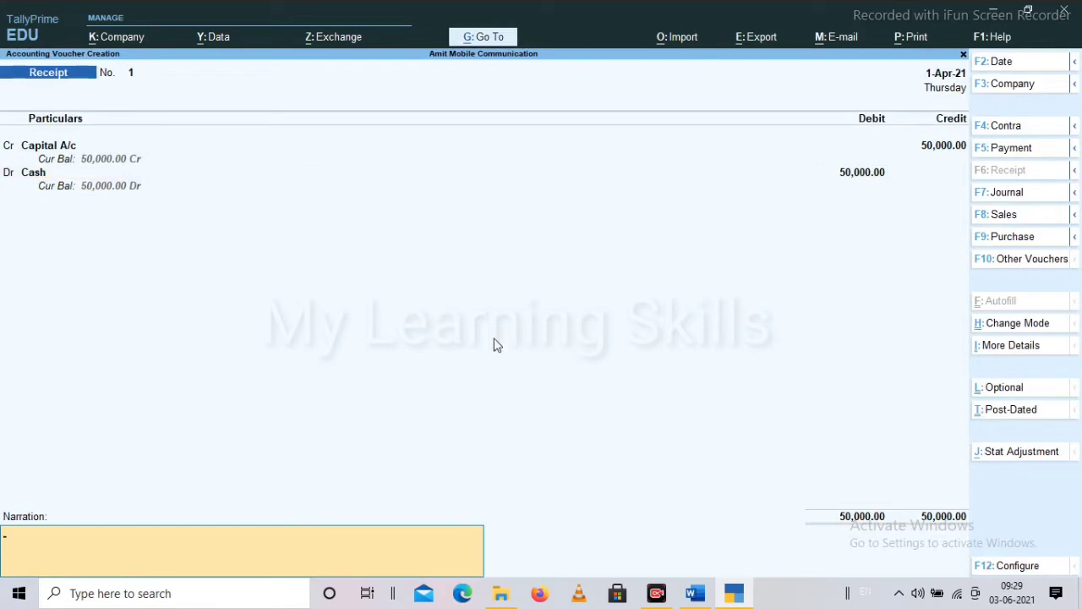
Add the narration "being business started with cash" and save the receipt voucher
text(being business sta)
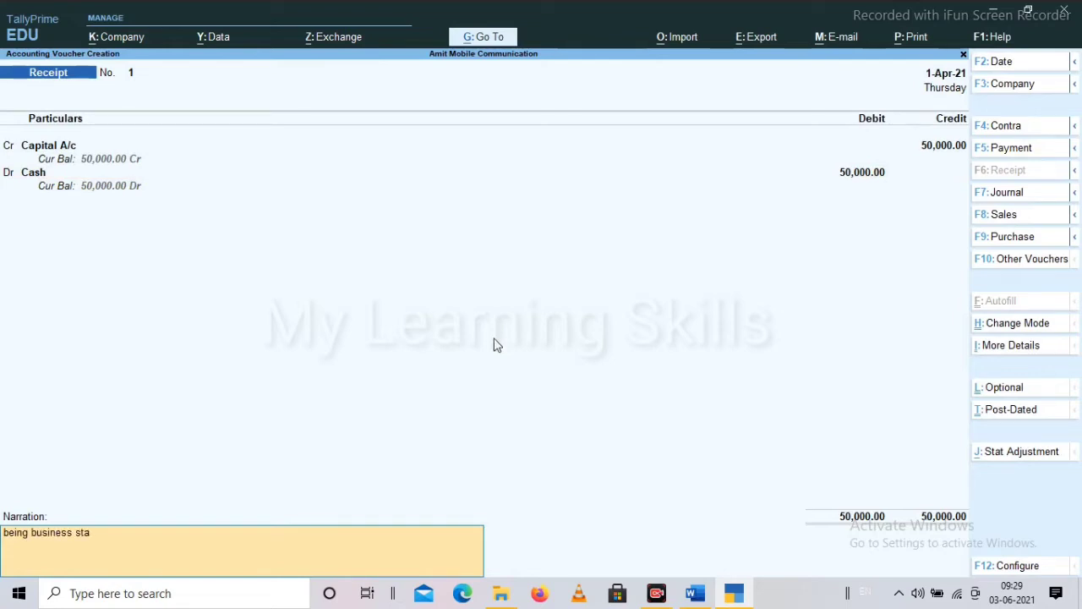
text(rted with cash)
key(Return)
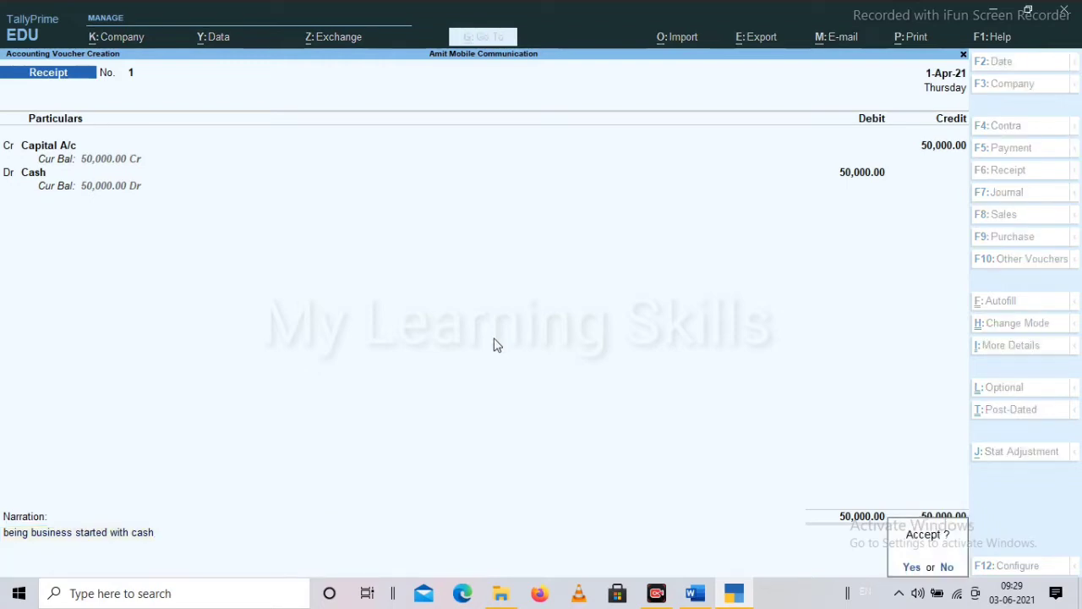
key(Return)
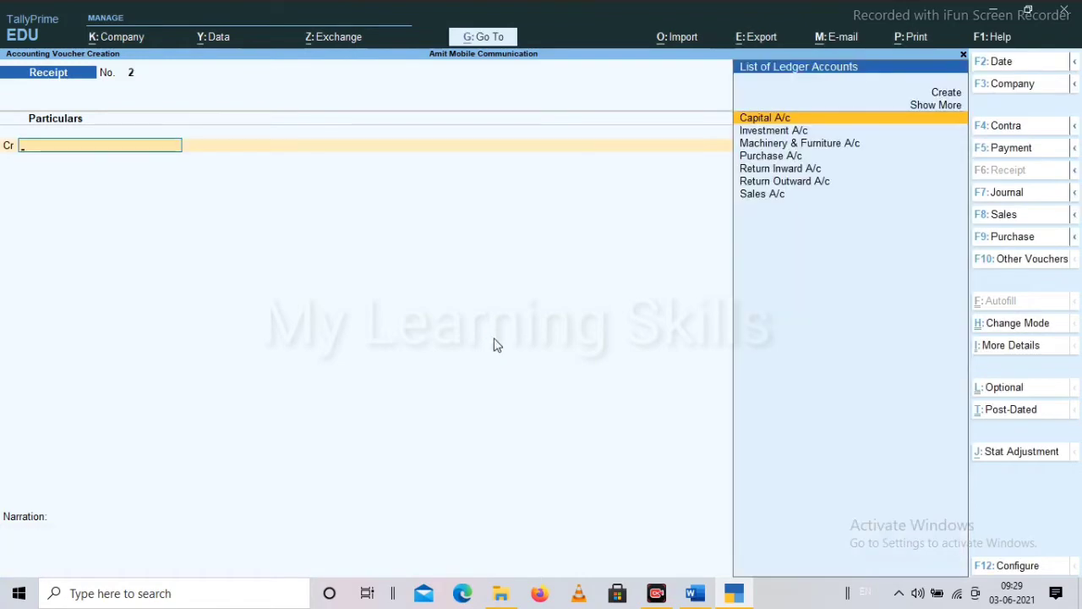
Review the 1 April Rs 20,000 bank deposit transaction in the Word document and return to TallyPrime
click(695, 593)
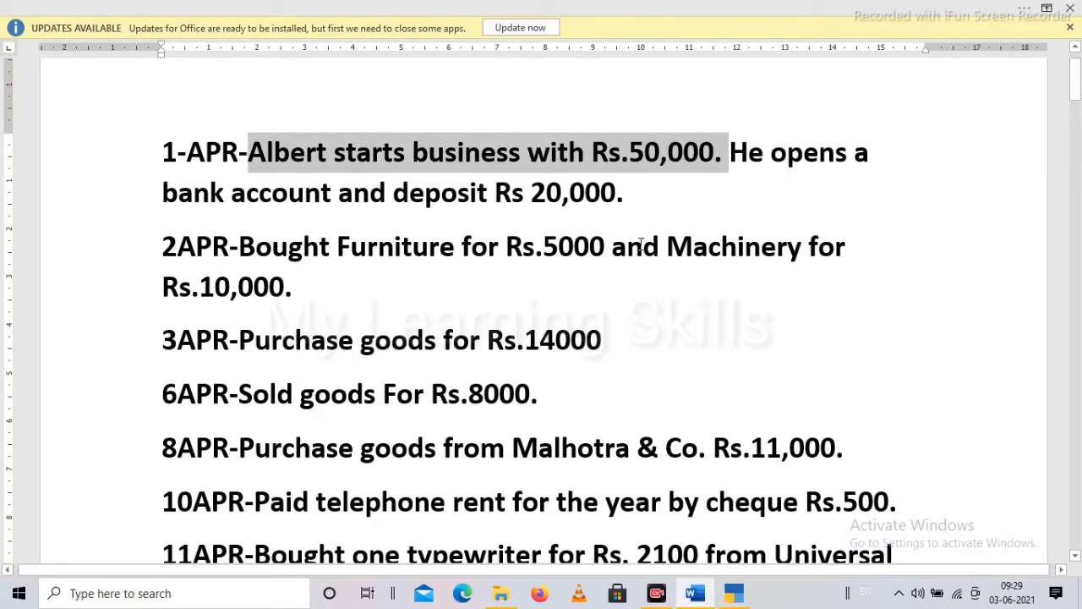
drag(744, 150, 914, 204)
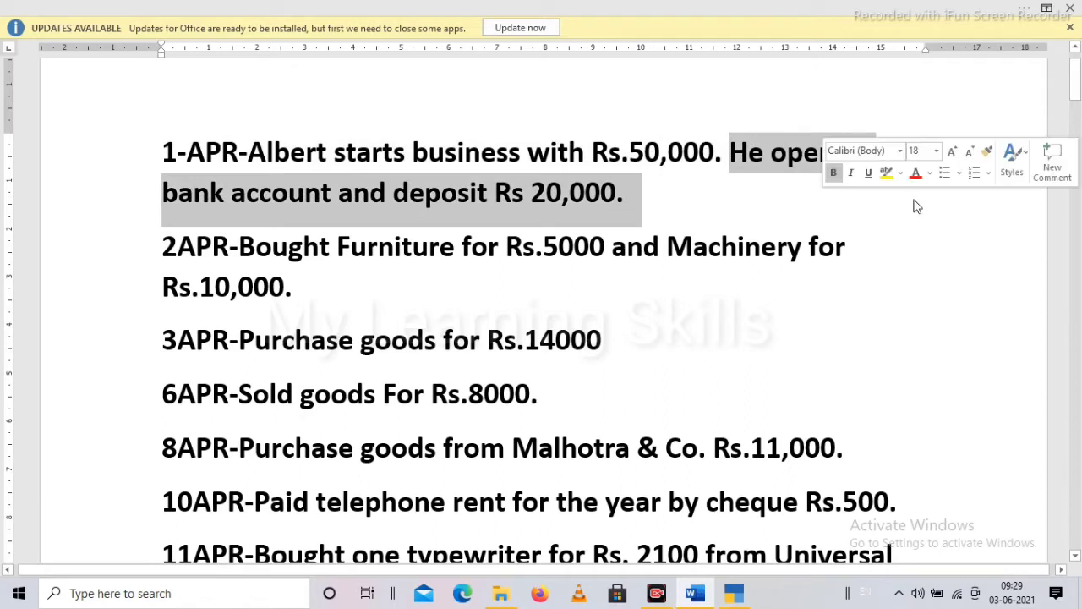
click(653, 204)
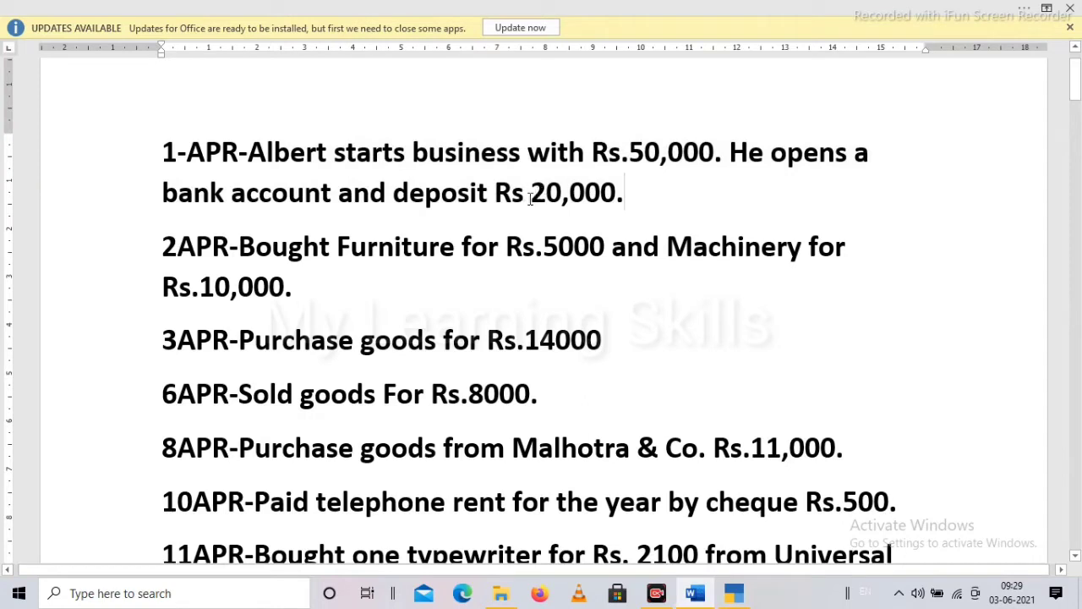
drag(531, 192, 640, 212)
click(649, 203)
click(751, 600)
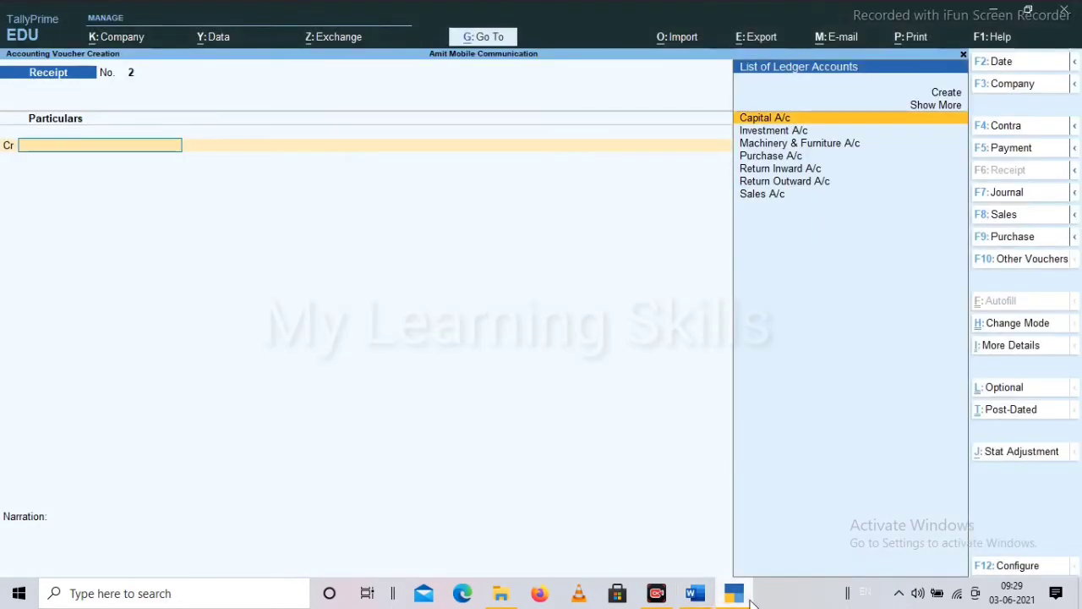
Start a contra voucher that credits Bank A/c with 20,000
click(1017, 132)
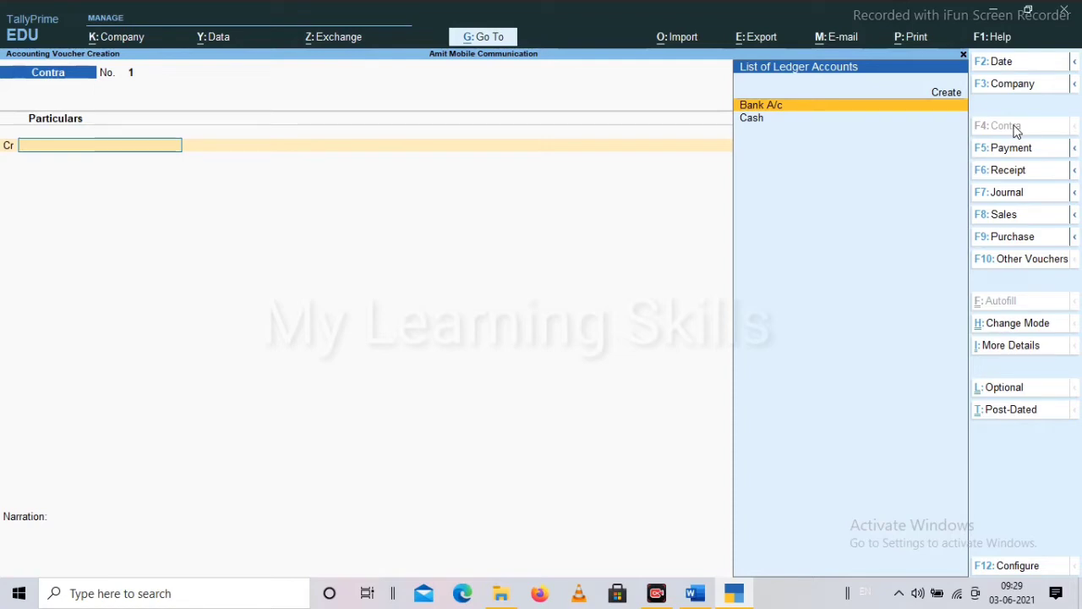
key(Return)
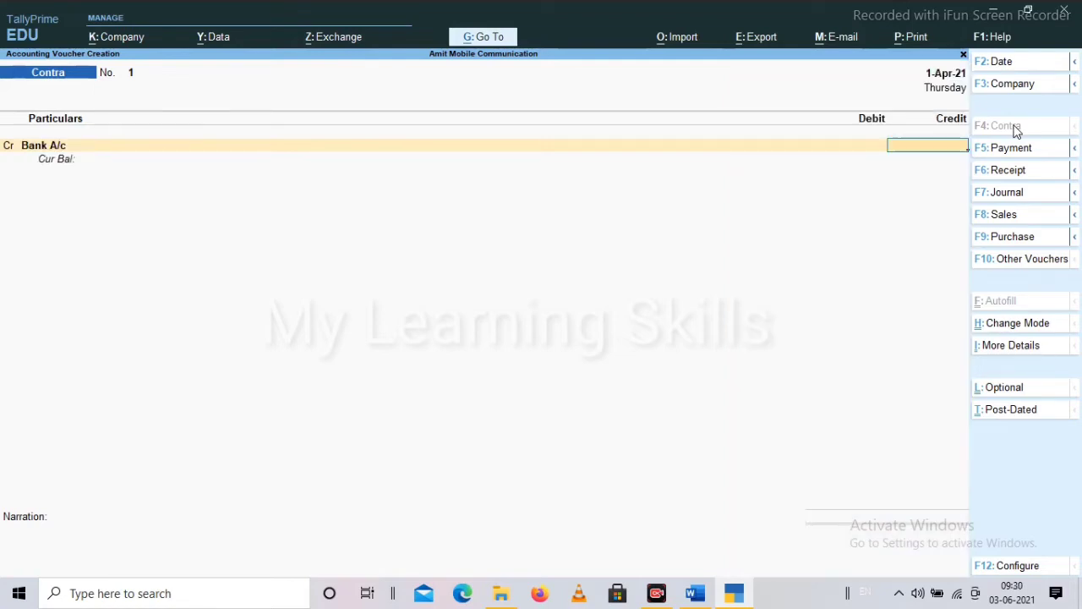
text(20000)
key(Return)
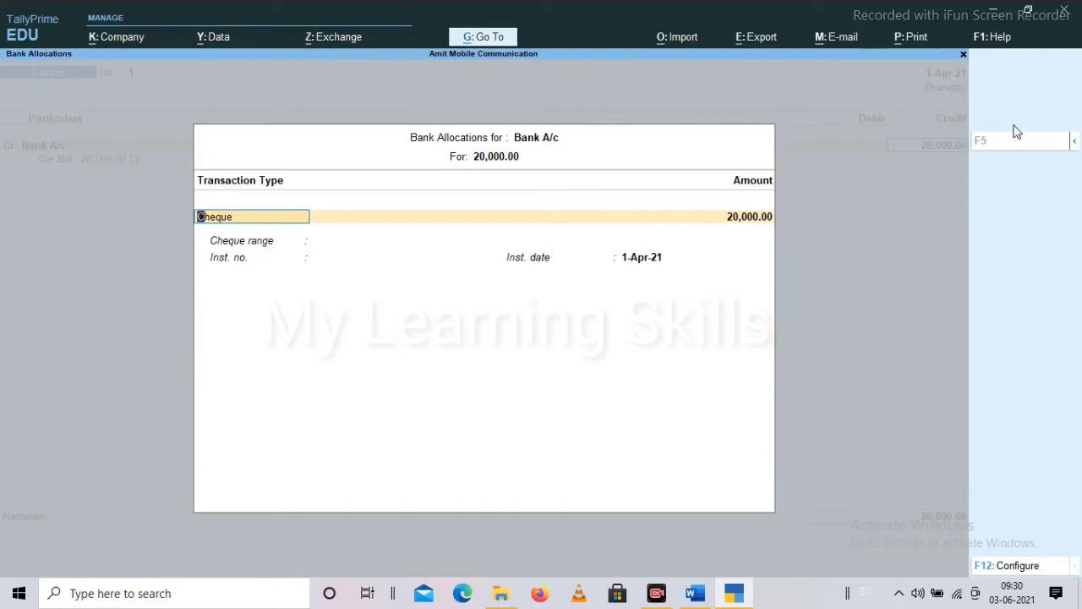
Set the Bank A/c allocation's transaction type to Others for 20,000, leaving the instrument number blank
key(Return)
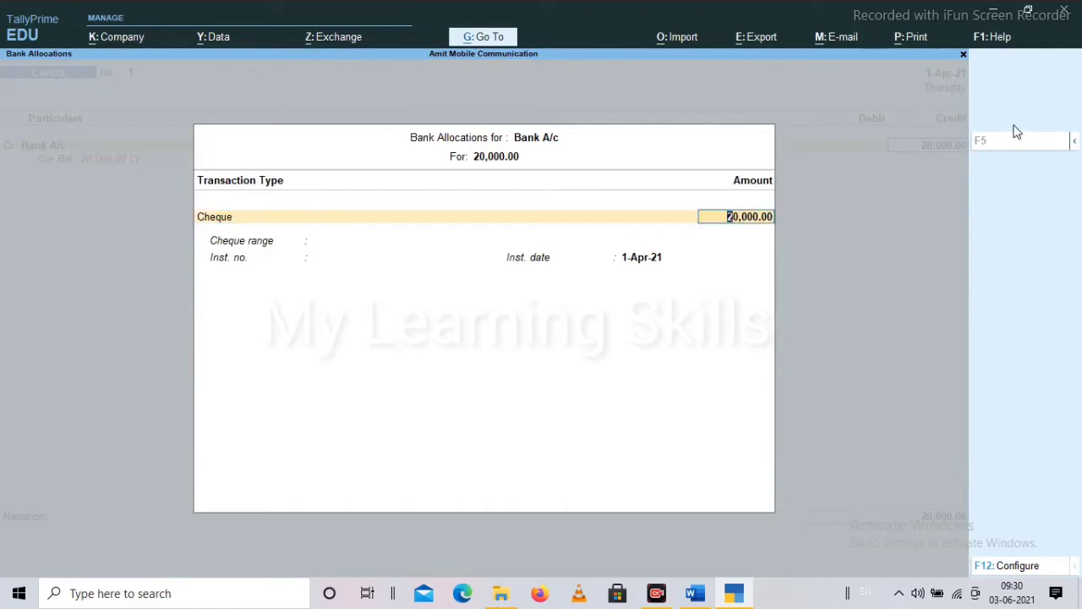
key(BackSpace)
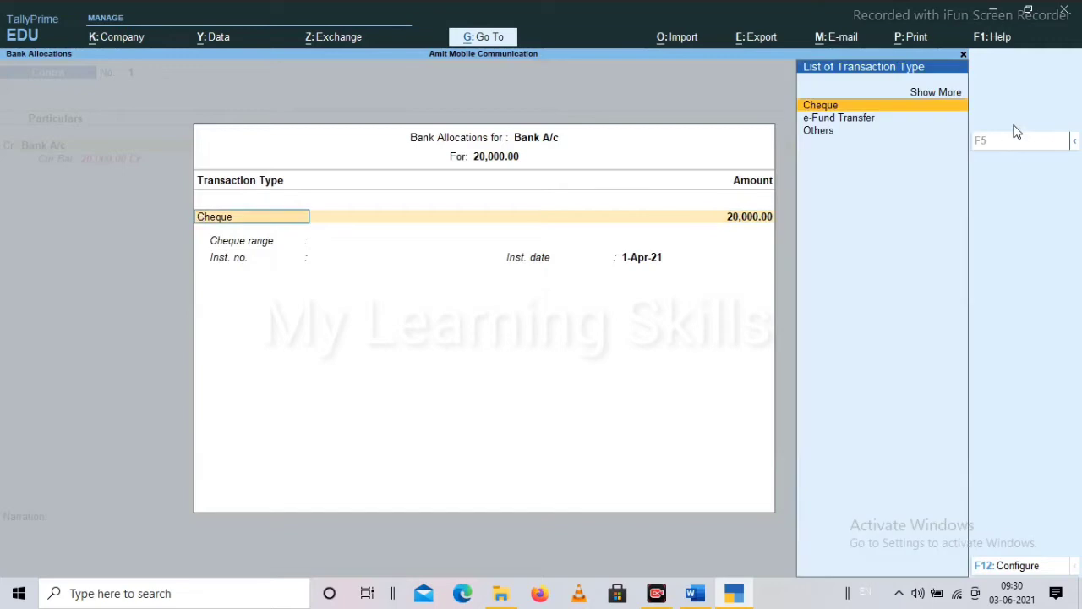
key(Down)
key(Down)
key(Return)
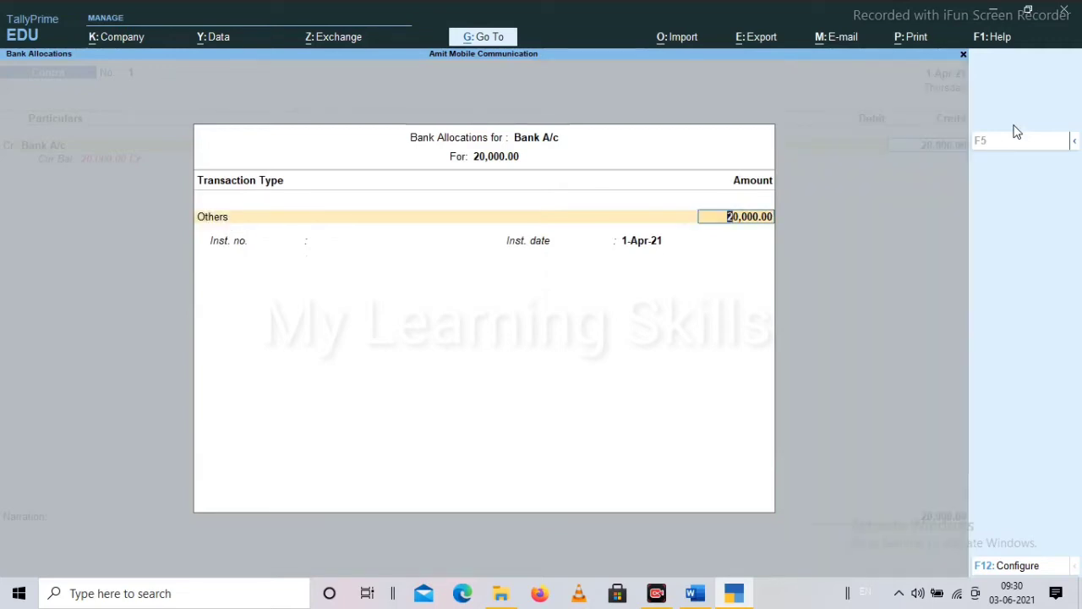
key(Return)
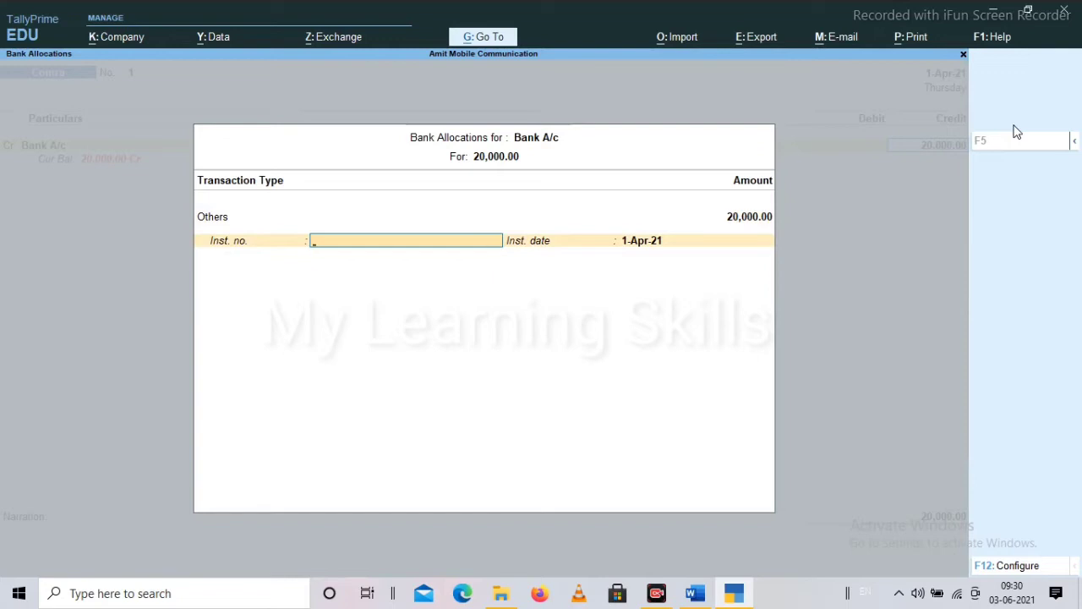
key(Return)
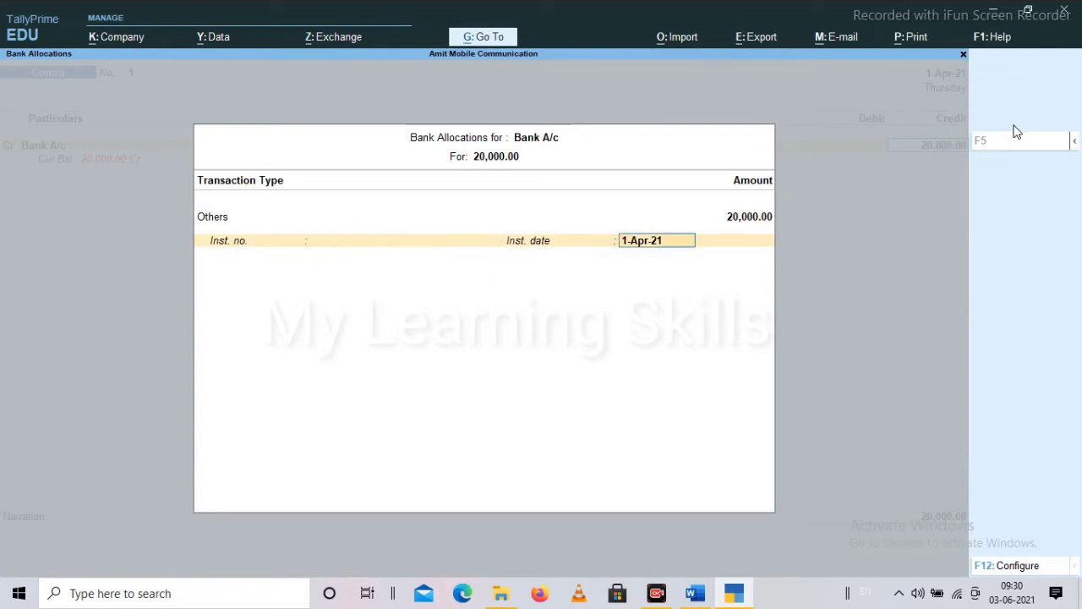
key(Return)
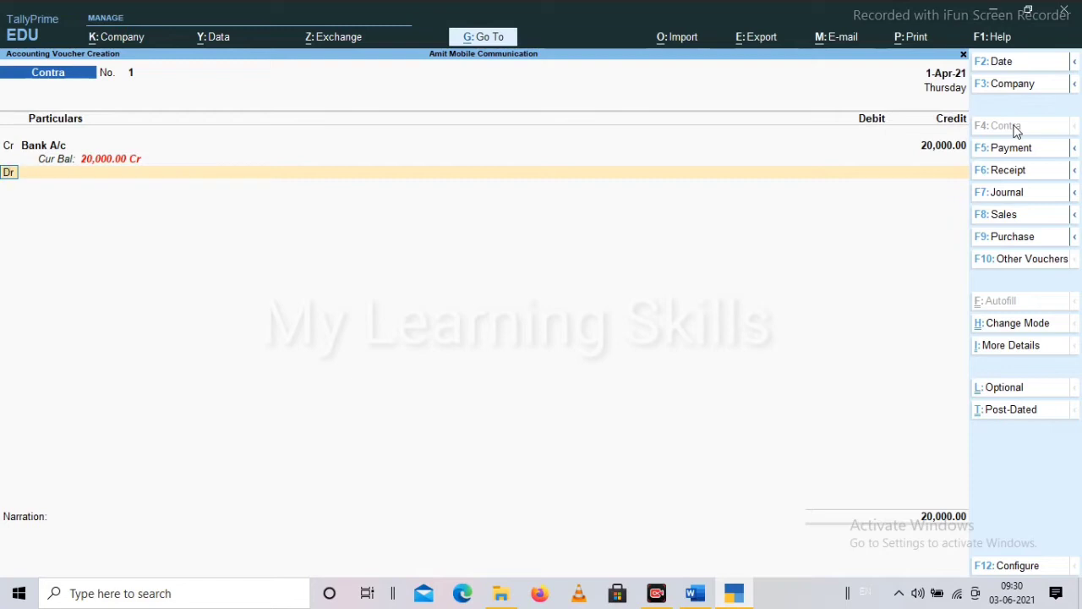
Change the contra voucher's credited account to Cash, keeping the 20,000 amount
key(BackSpace)
key(BackSpace)
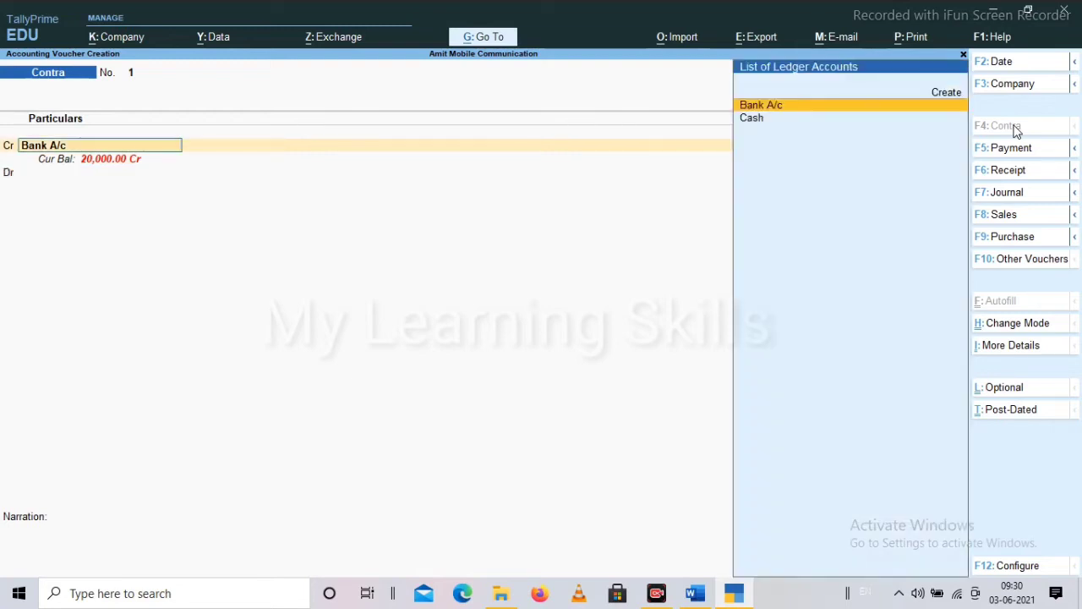
key(Down)
key(Return)
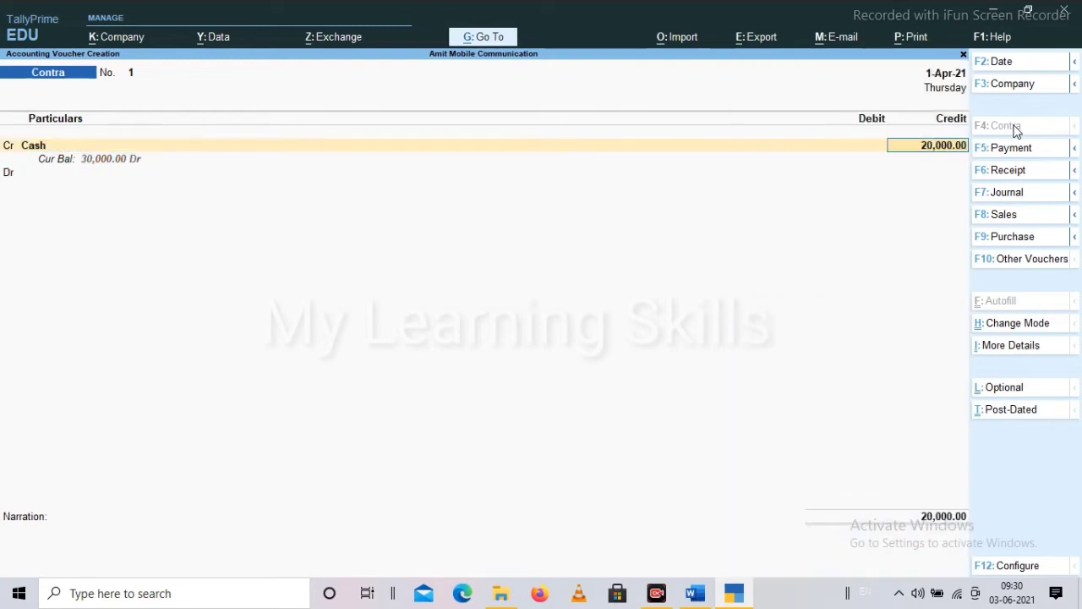
key(Return)
Debit Bank A/c with 20,000 in the contra voucher and accept Cash as the bank allocation's transaction type
key(Return)
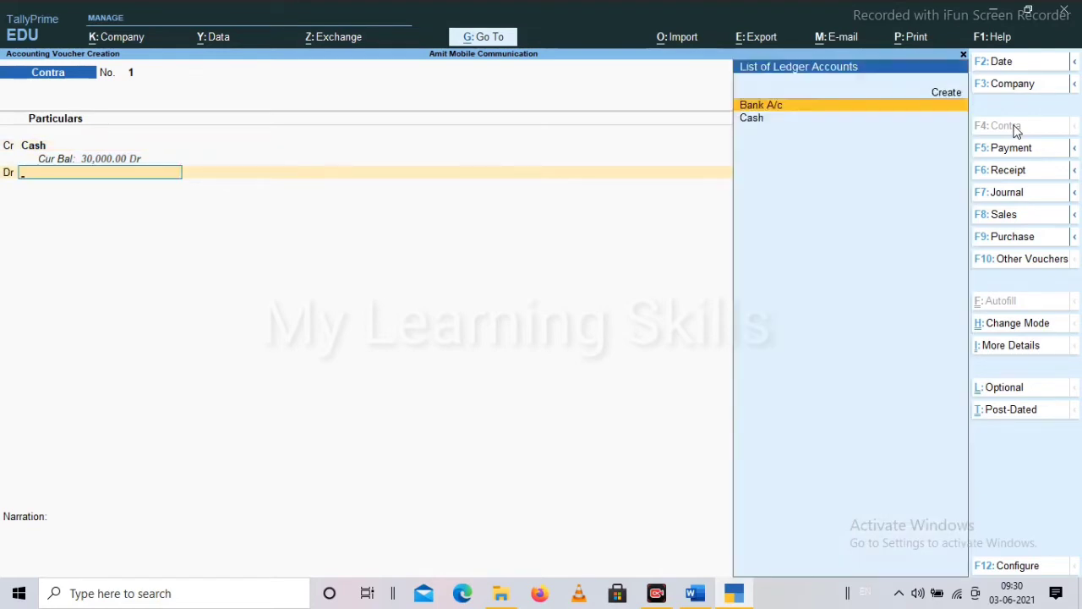
key(Return)
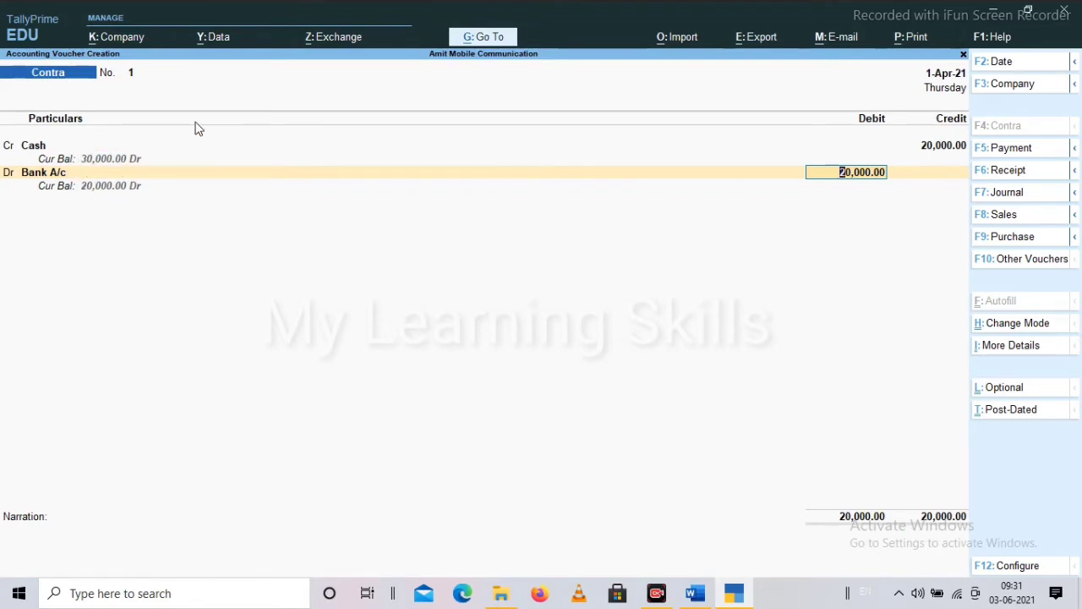
key(Return)
key(Return)
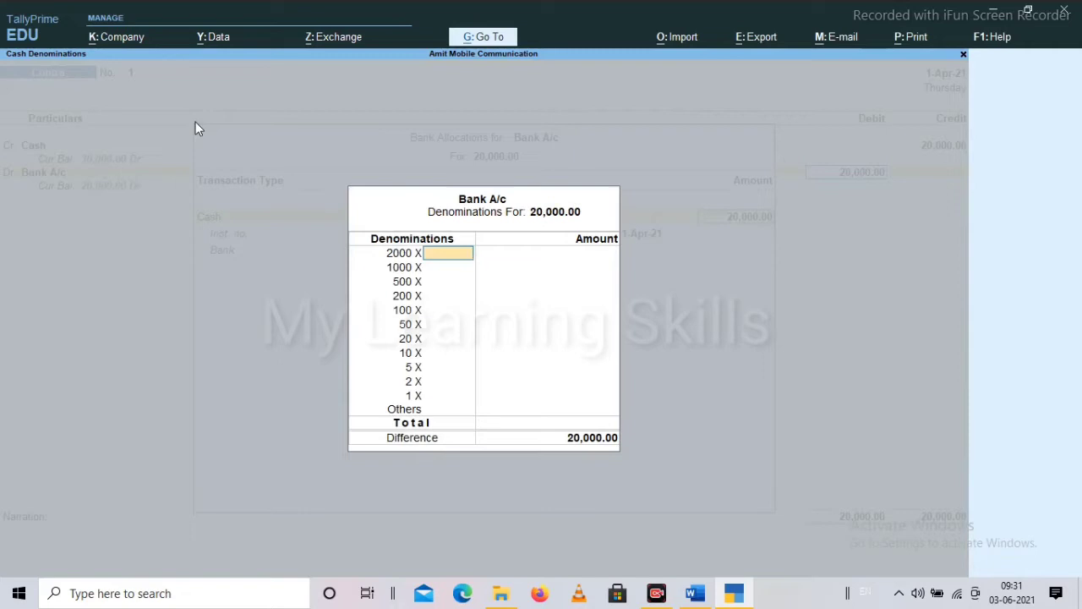
Leave all cash denominations and the narration blank, and save the contra voucher
key(Return)
key(Return)
key(Return)
key(Return)
key(Return)
key(Return)
key(Return)
key(Return)
key(Return)
key(Return)
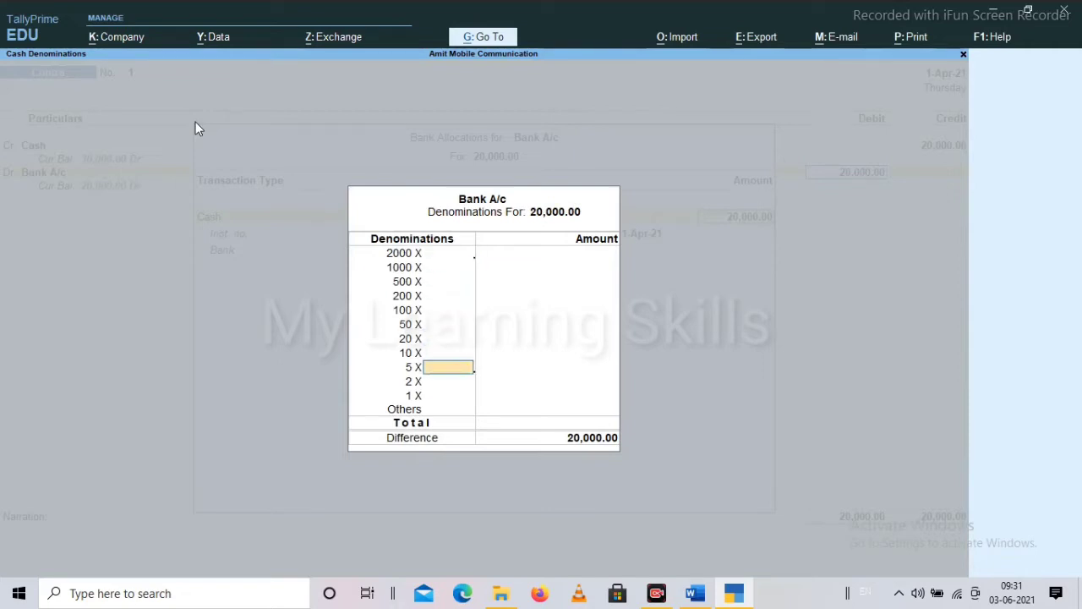
key(Return)
key(Return)
key(Return)
key(Return)
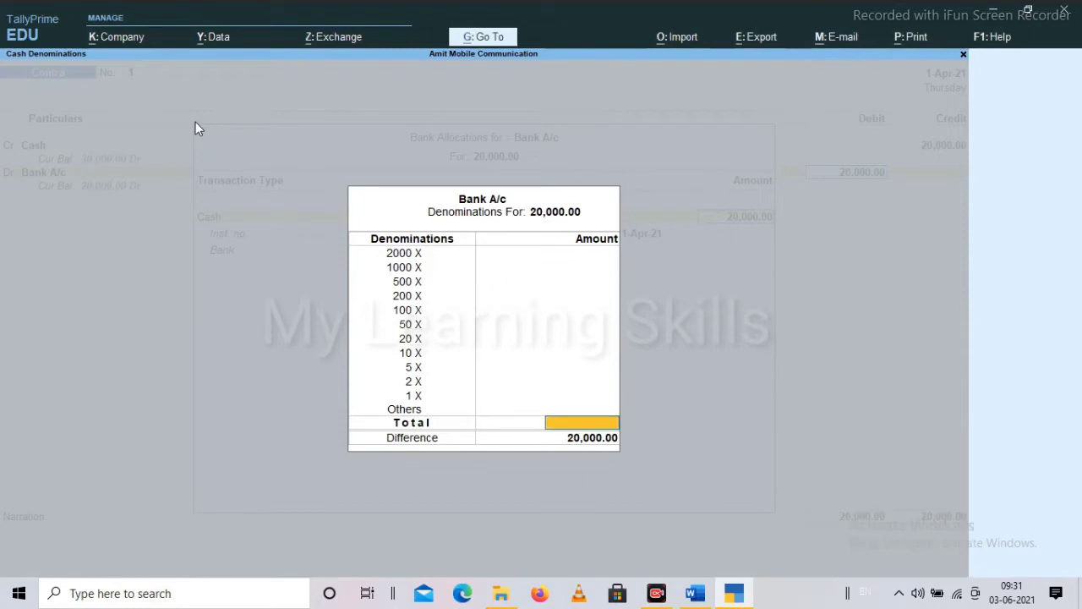
key(Return)
key(Return)
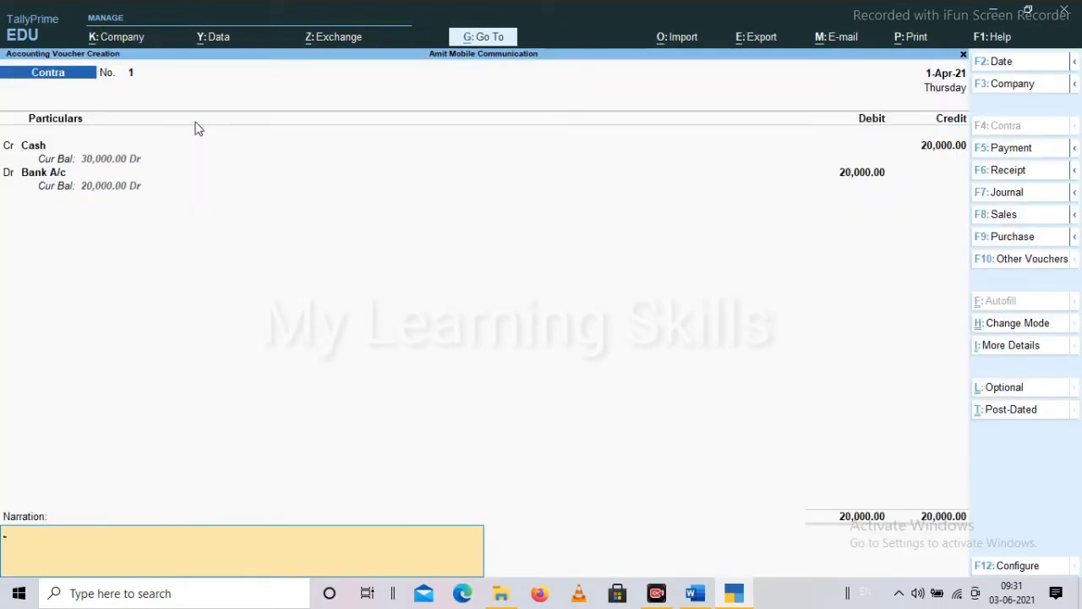
key(Return)
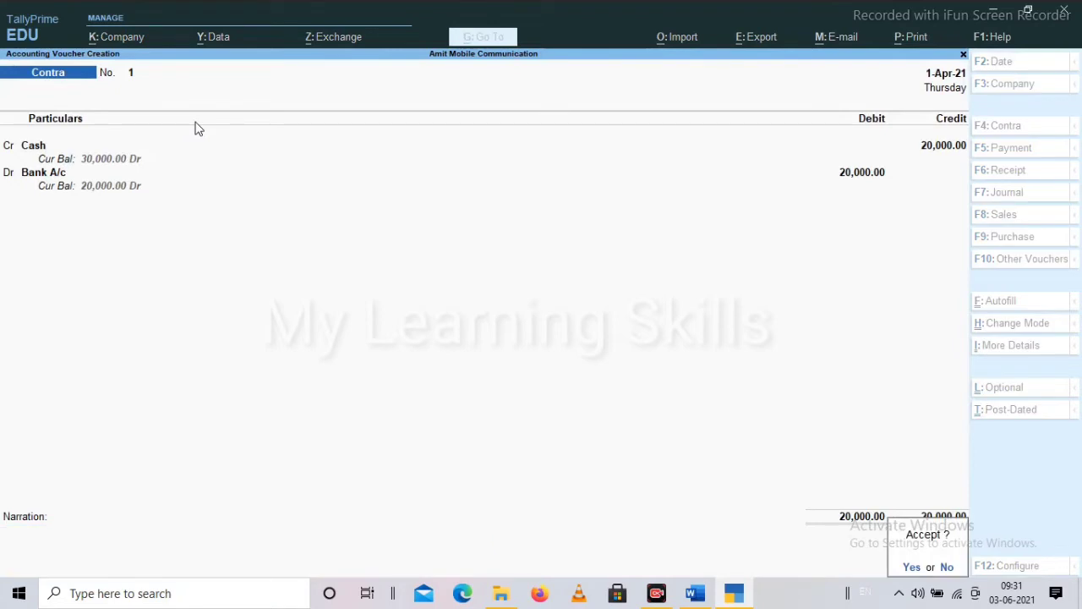
key(Return)
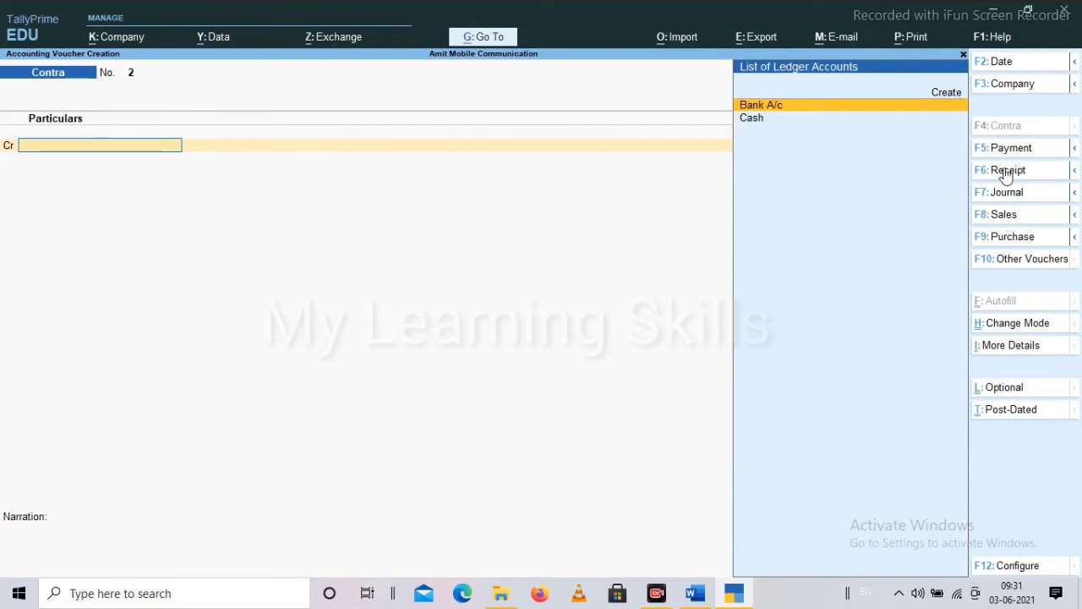
Switch to the Word document, highlight the 2 April furniture and machinery purchase to read it, and return to TallyPrime
click(707, 599)
scroll(318, 346, down, 2)
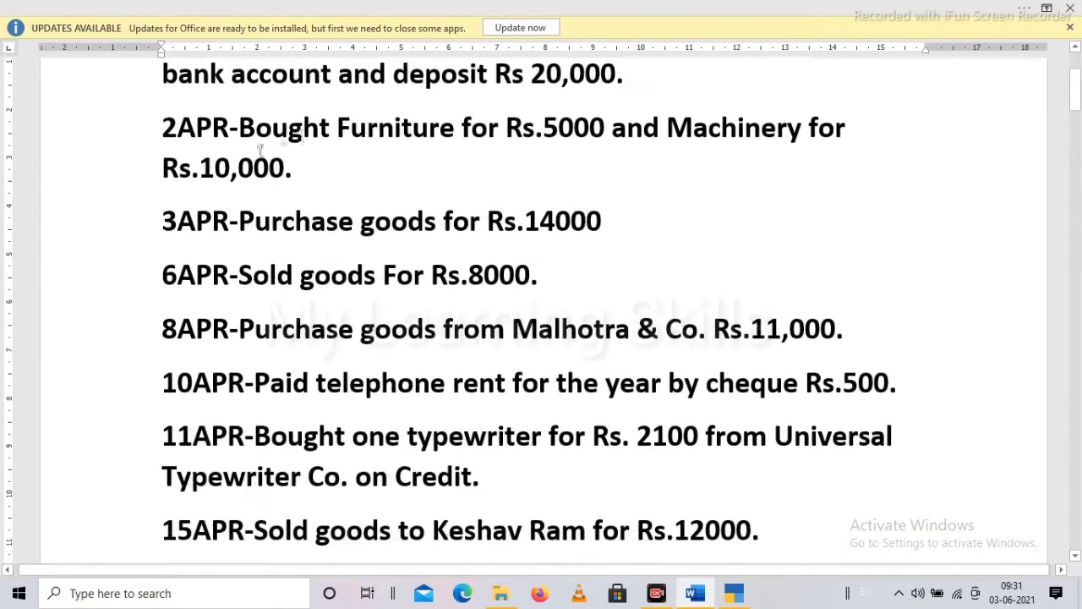
scroll(261, 152, up, 1)
drag(240, 187, 845, 223)
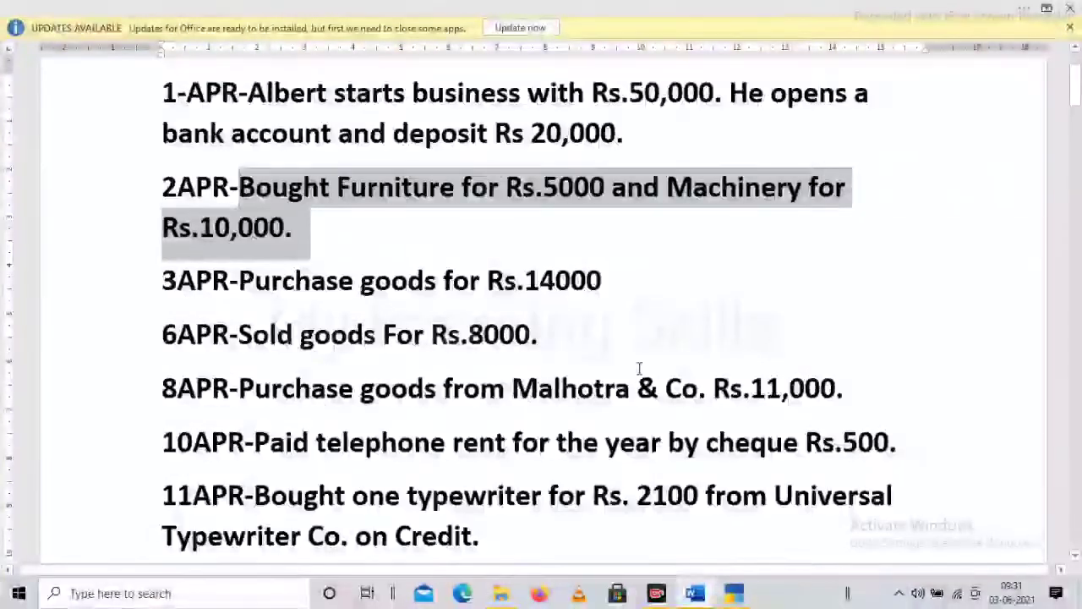
mouse_move(714, 594)
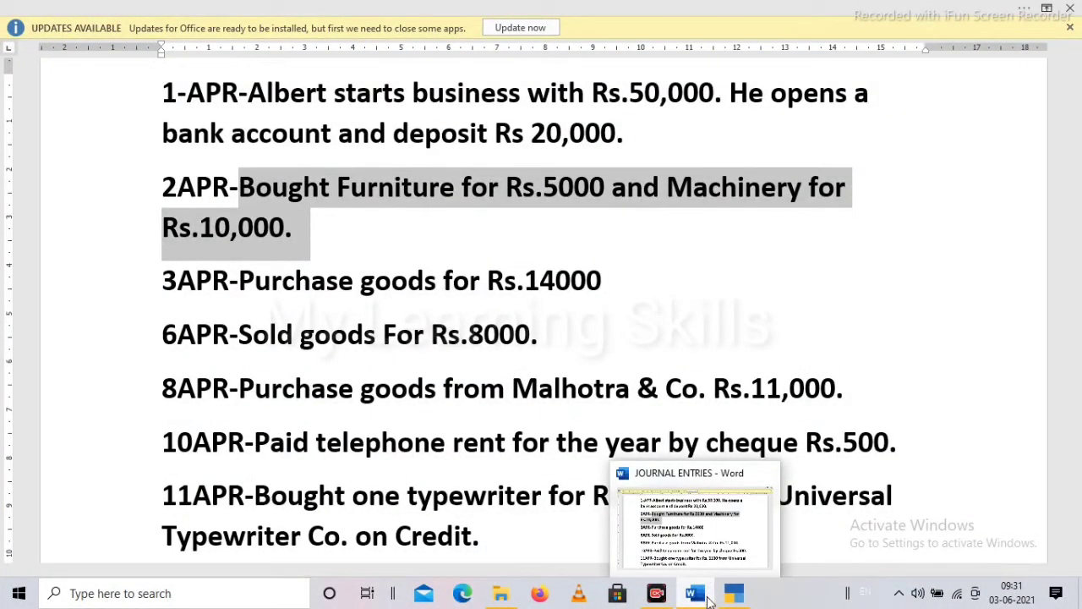
click(734, 594)
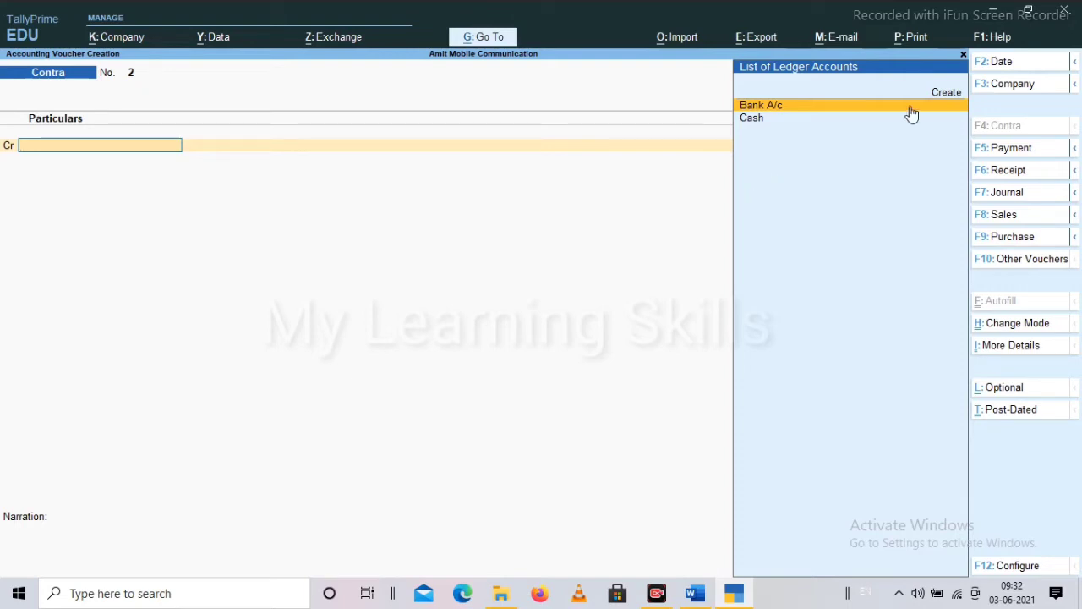
Start a payment voucher that debits Machinery & Furniture A/c with 15,000
click(1049, 153)
key(Down)
key(Down)
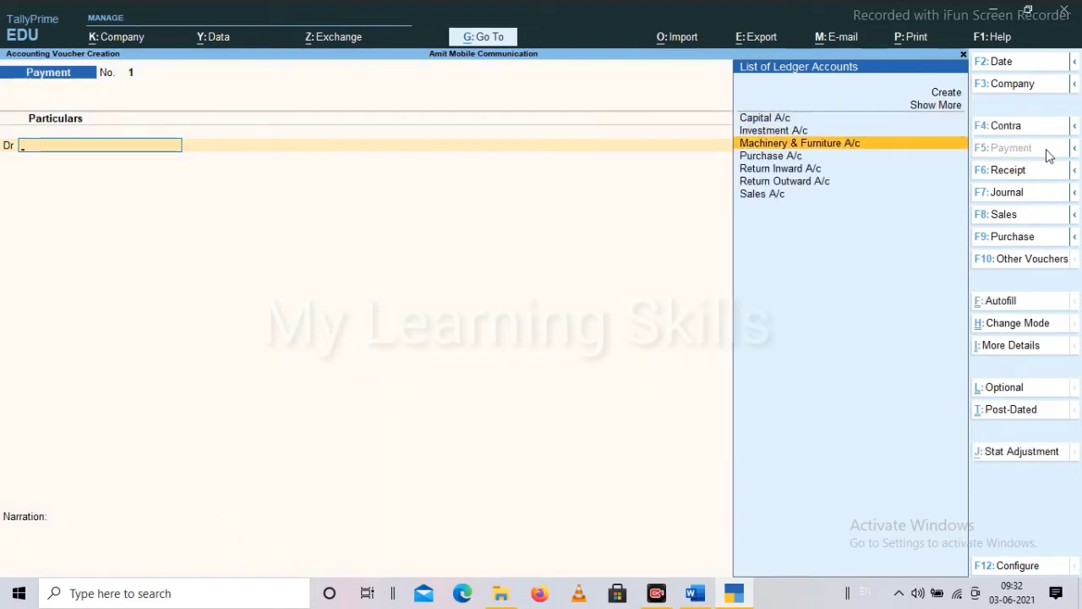
key(Return)
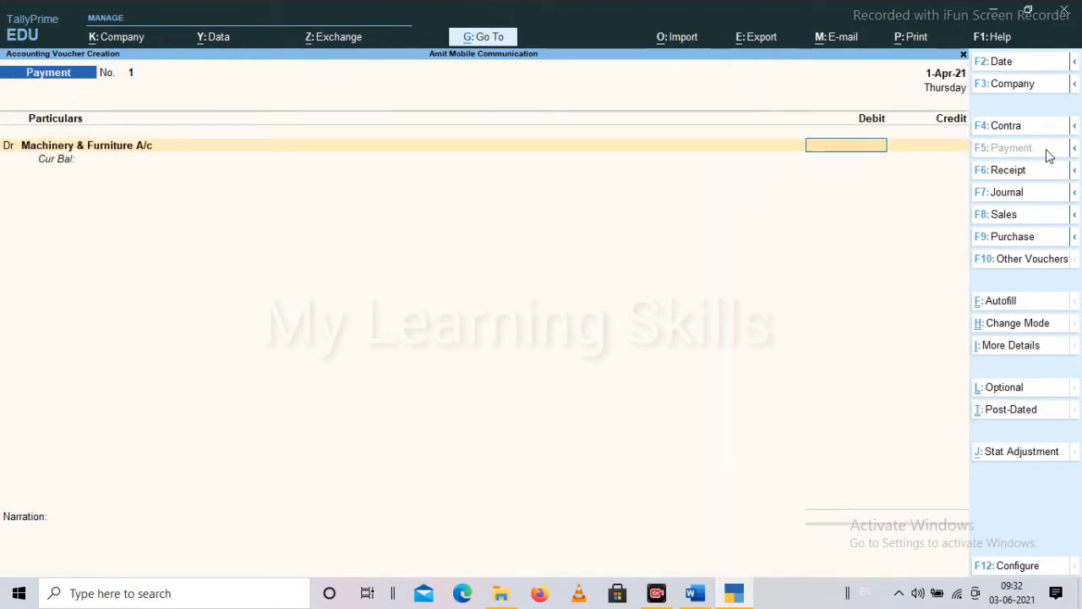
text(15,000)
key(Return)
Credit Cash with 15,000 in the payment voucher and save it without a narration
key(Return)
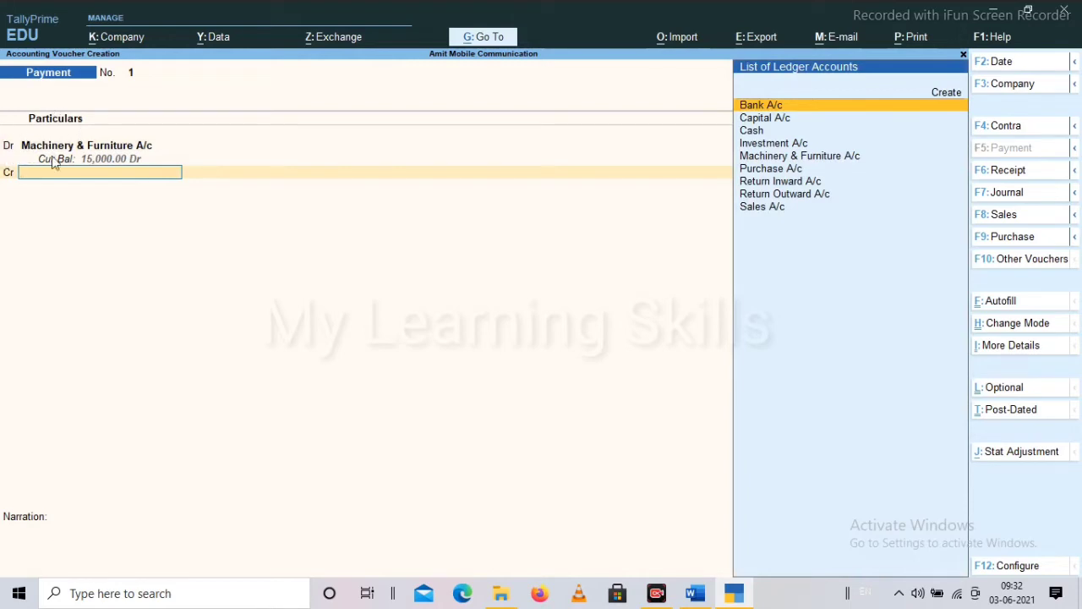
key(Down)
key(Down)
key(Return)
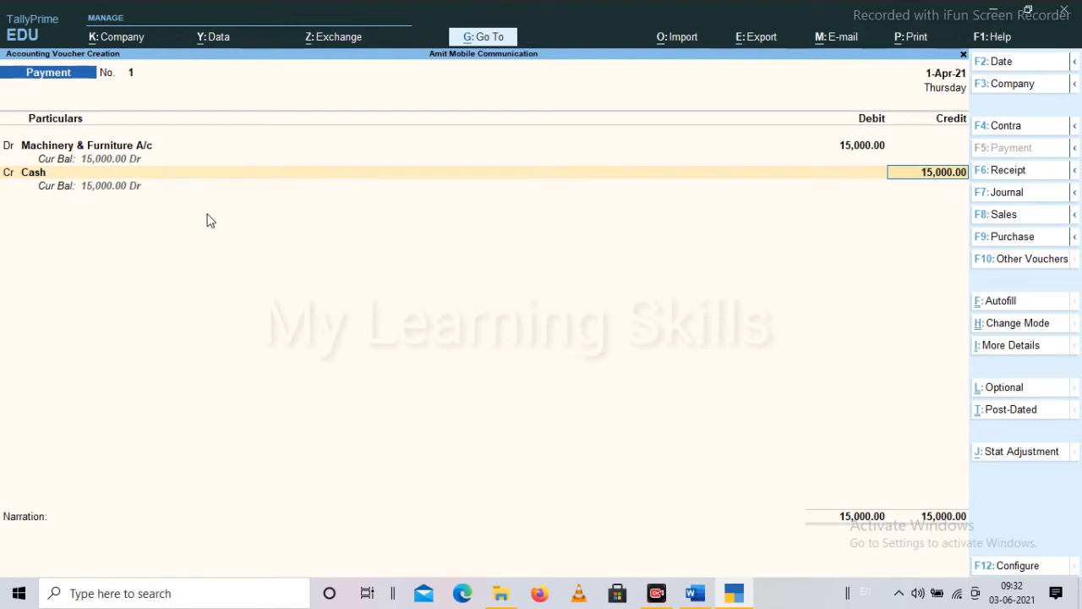
key(Return)
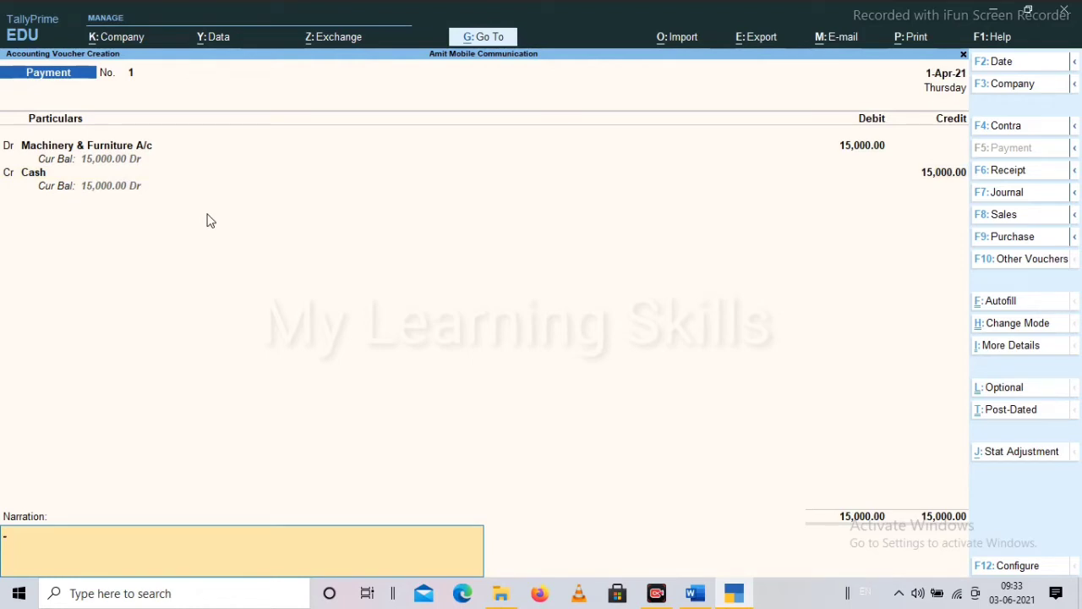
key(Return)
key(Return)
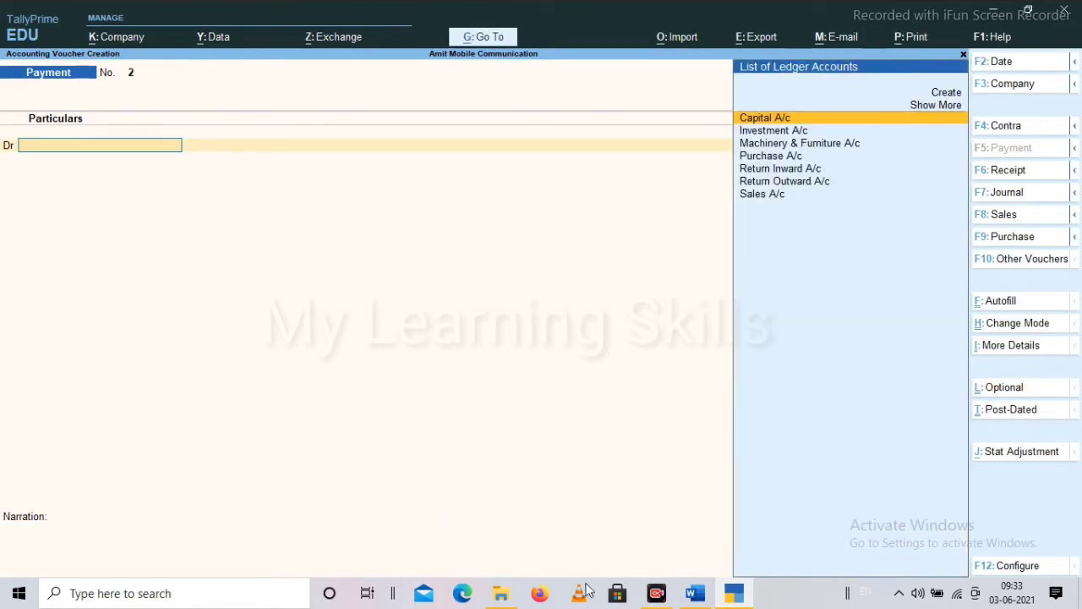
Switch to the Word document, highlight the 3 April goods purchase to read it, and return to TallyPrime
click(703, 597)
click(432, 336)
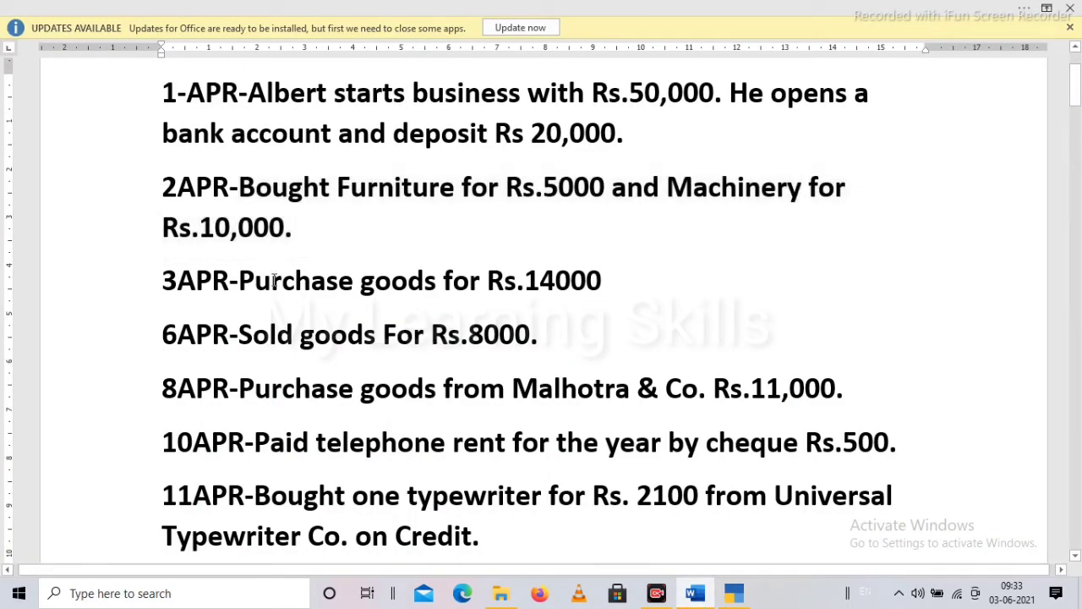
drag(258, 280, 592, 313)
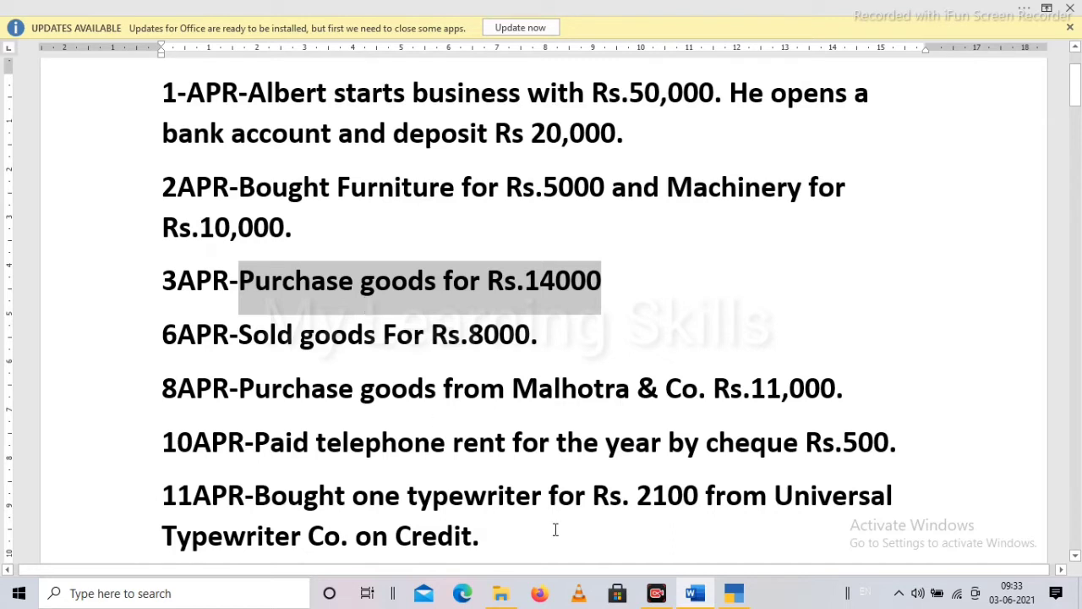
click(734, 593)
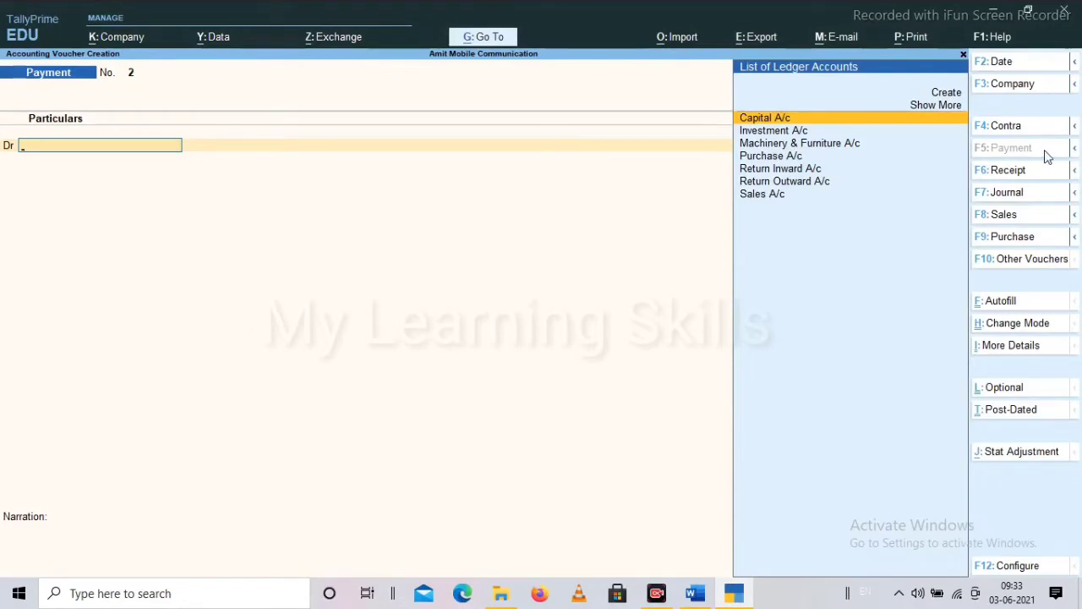
Debit Purchase A/c with 14,000 in the new payment voucher, skipping the inventory allocations
key(Down)
key(Down)
key(Down)
key(Return)
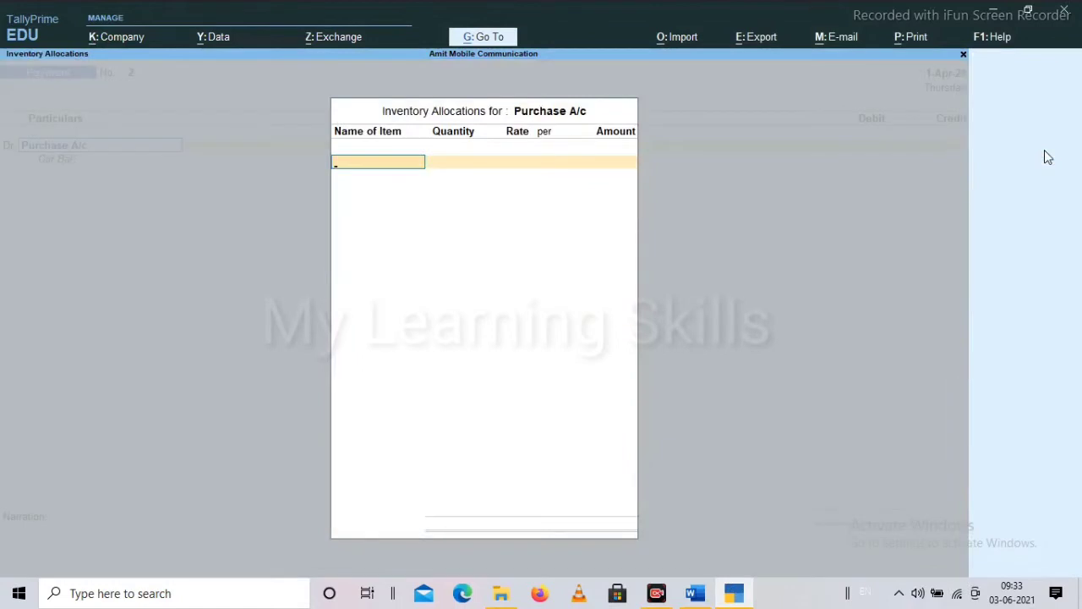
key(Escape)
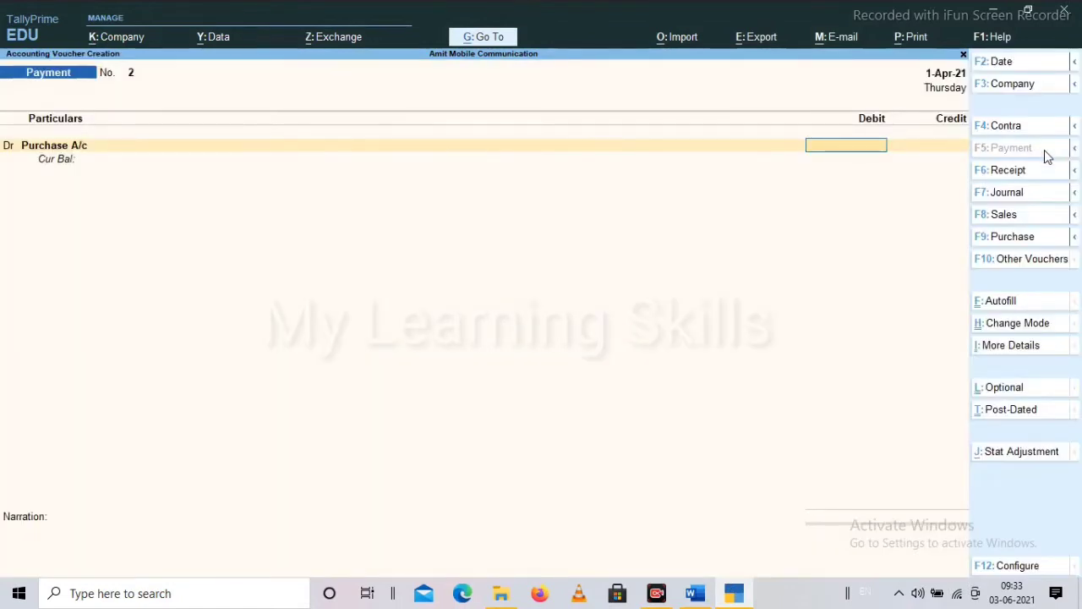
text(14000)
key(Return)
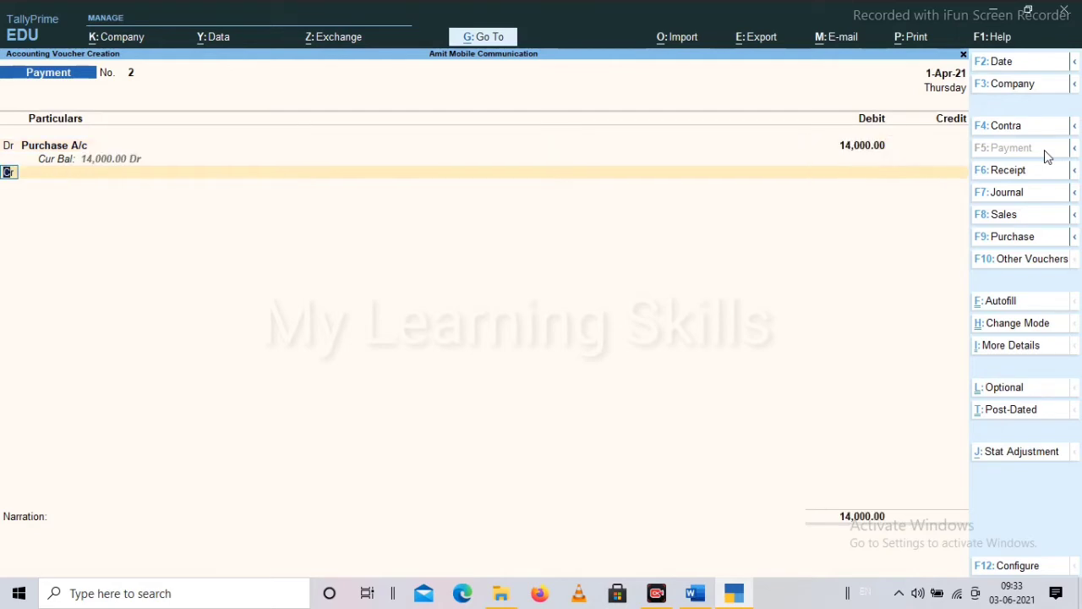
Credit Cash with 14,000 against the Purchase A/c debit in the payment voucher
key(Return)
key(Down)
key(Down)
key(Down)
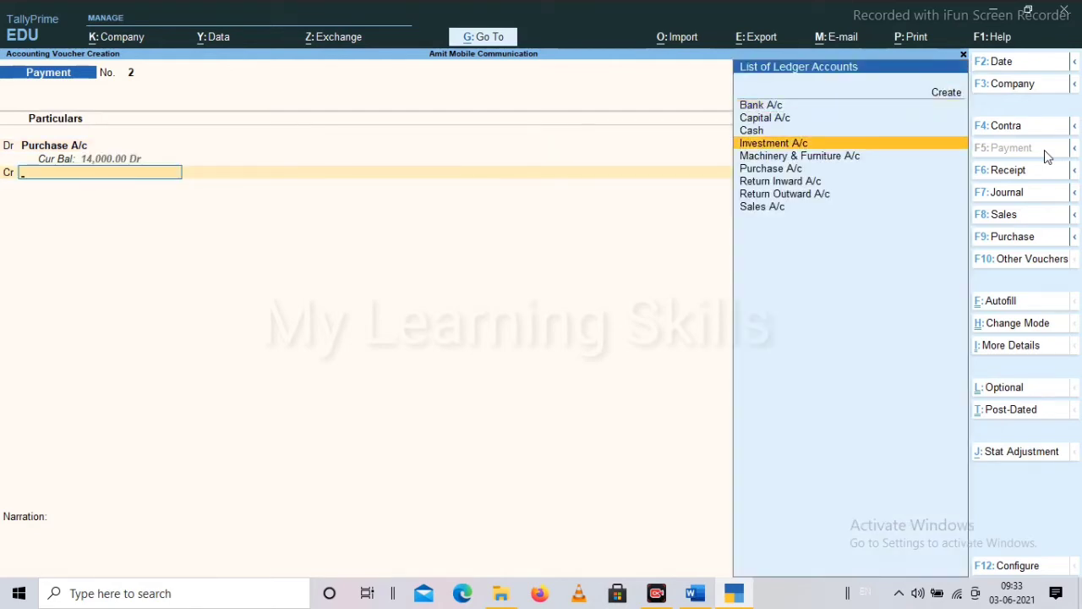
key(Up)
key(Return)
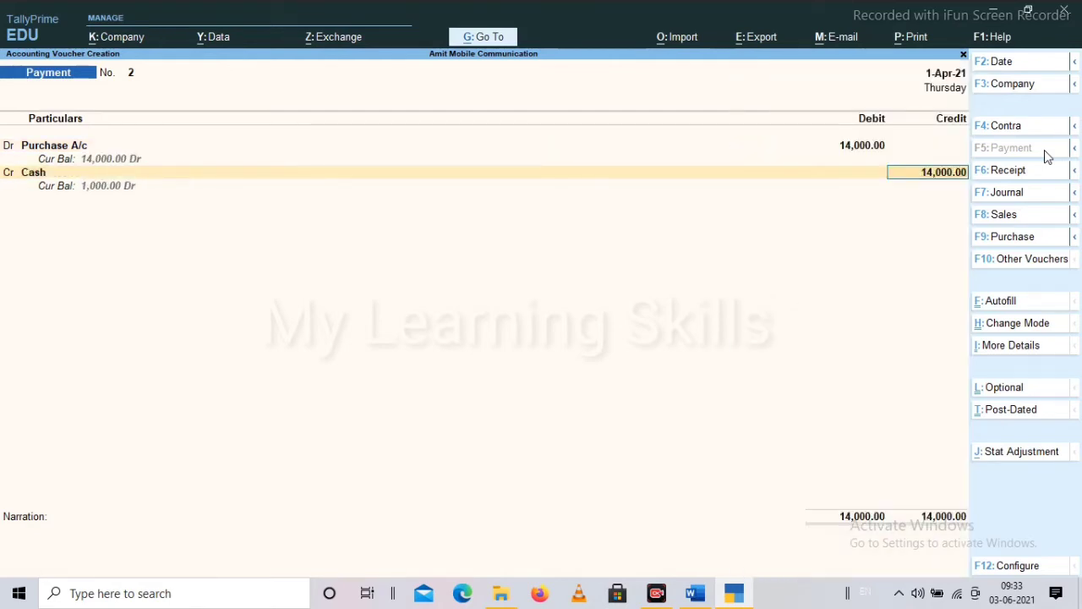
Set the purchase payment voucher's date to 2-4-2021 and save it without a narration
click(1014, 62)
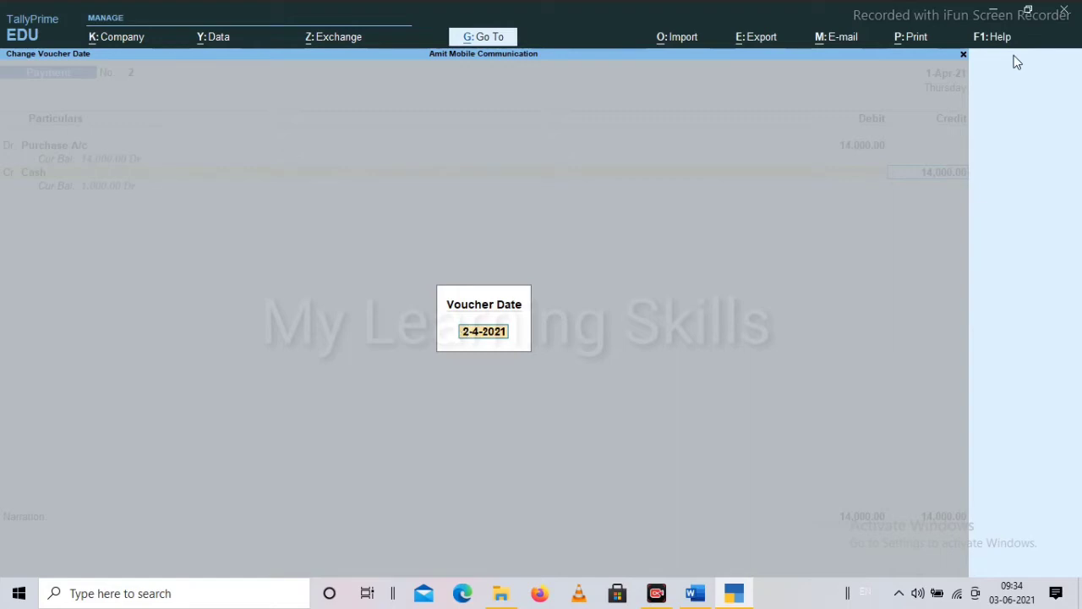
key(Return)
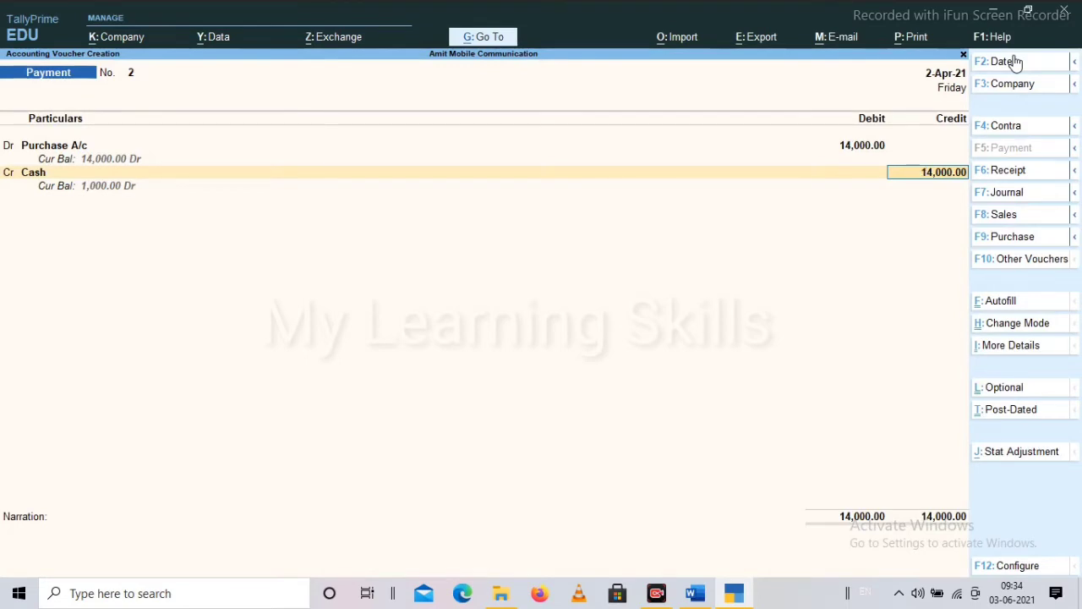
key(Return)
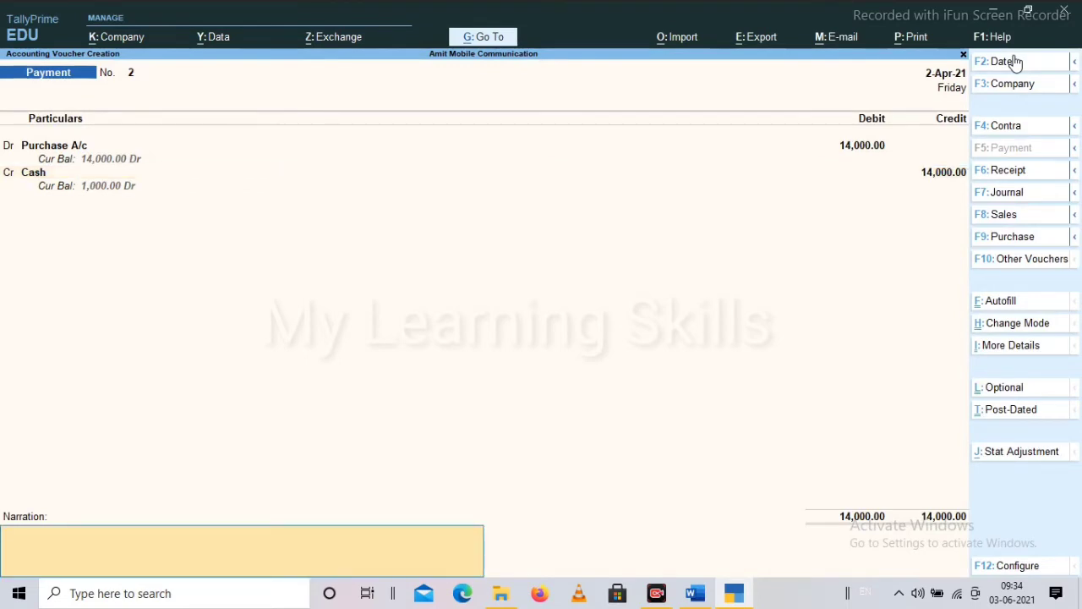
key(Return)
key(Return)
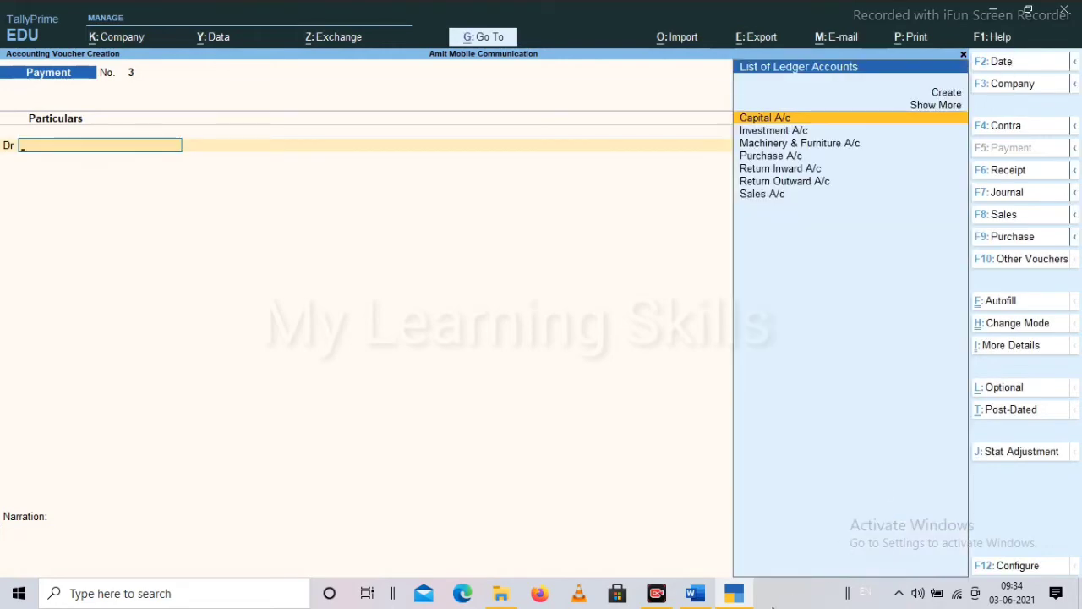
Switch to the Word document, highlight the 6 April sale of goods to read it, and return to TallyPrime
click(695, 593)
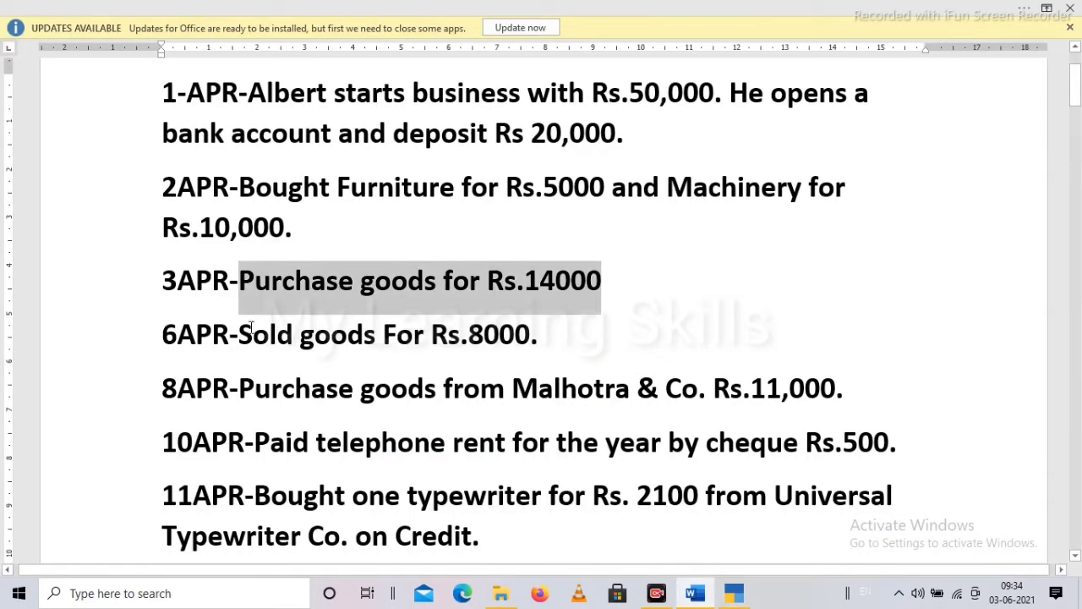
drag(252, 331, 546, 343)
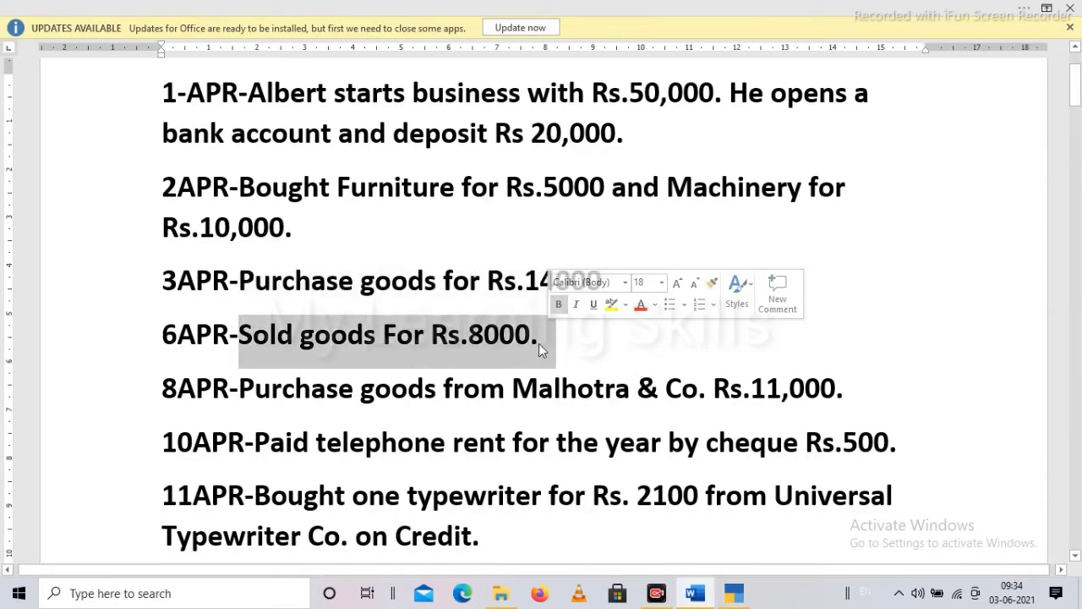
click(515, 336)
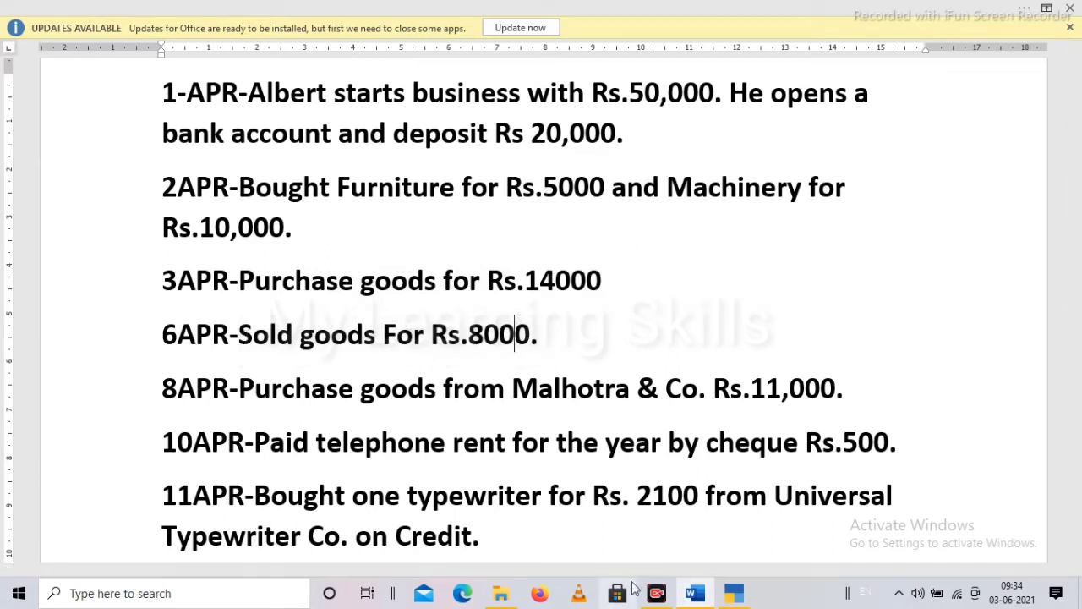
click(733, 593)
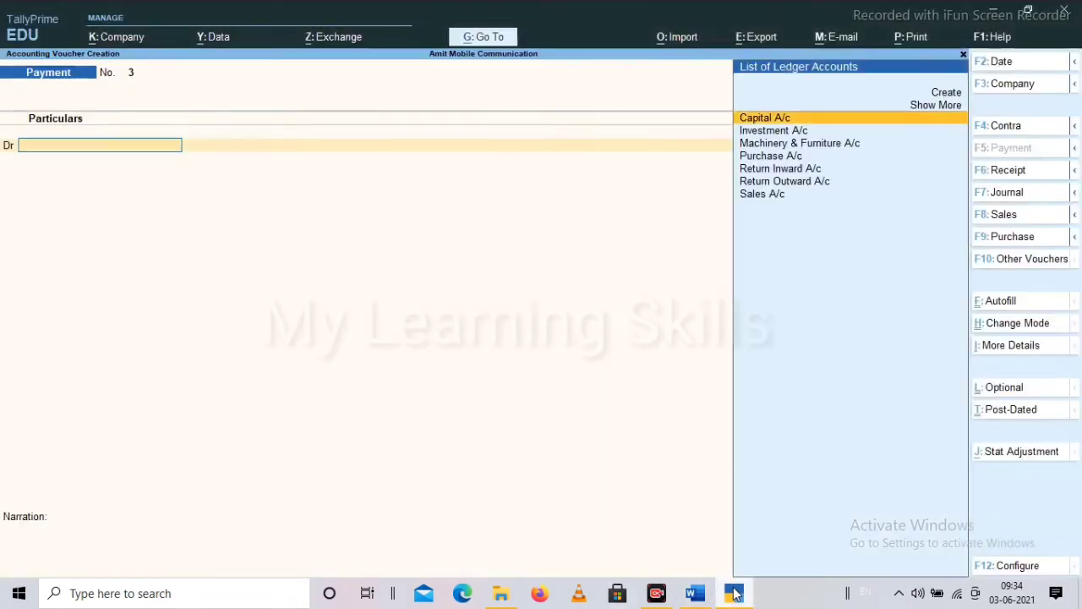
Start a receipt voucher and credit Sales A/c with 8,000, skipping the inventory allocations
click(1007, 173)
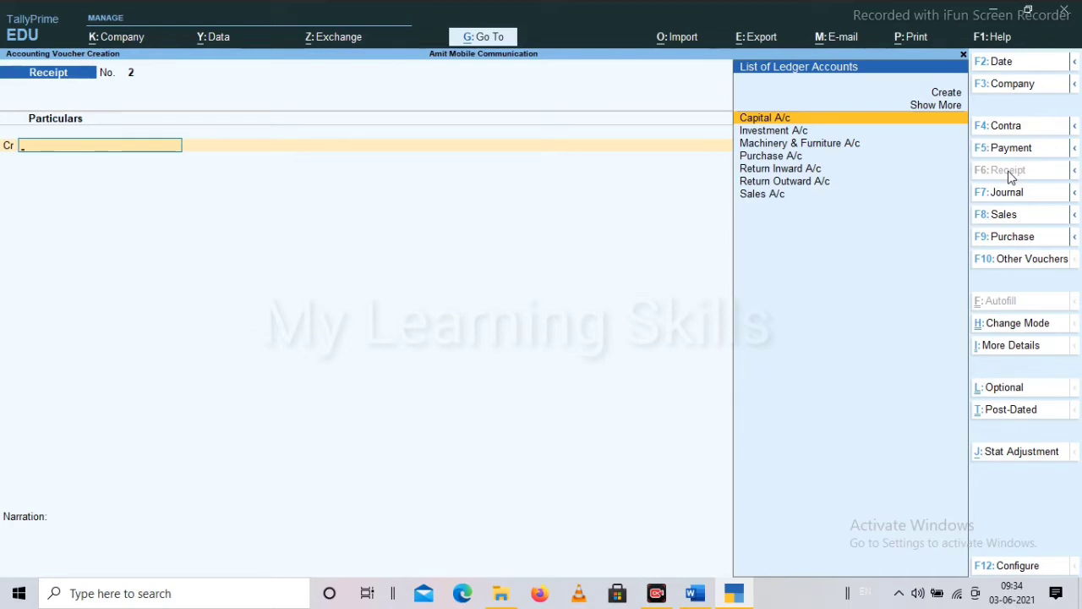
key(Down)
key(Down)
key(Down)
key(Down)
key(Down)
key(Down)
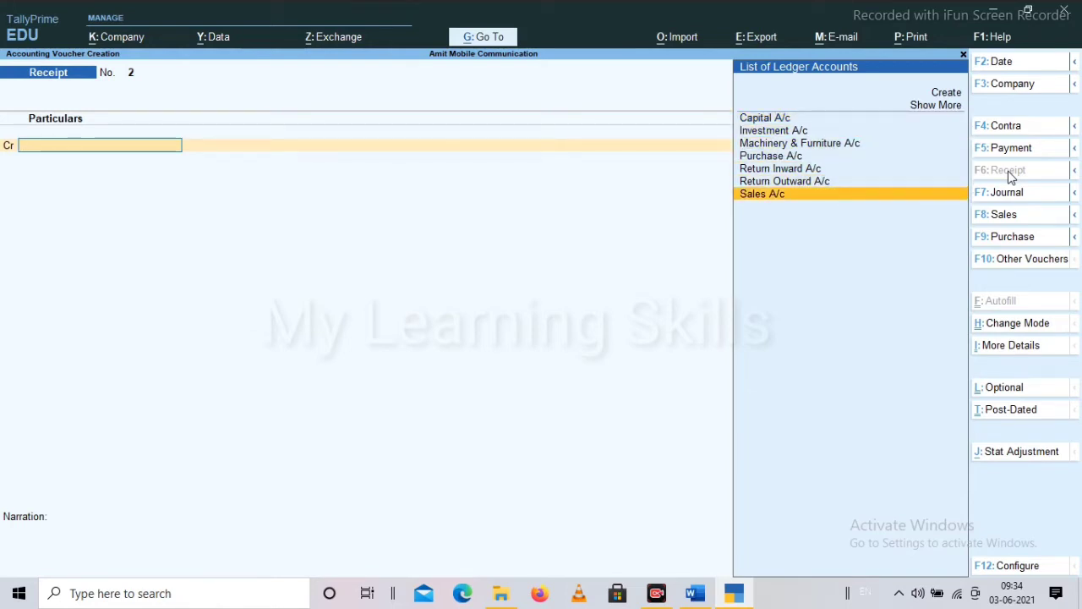
key(Return)
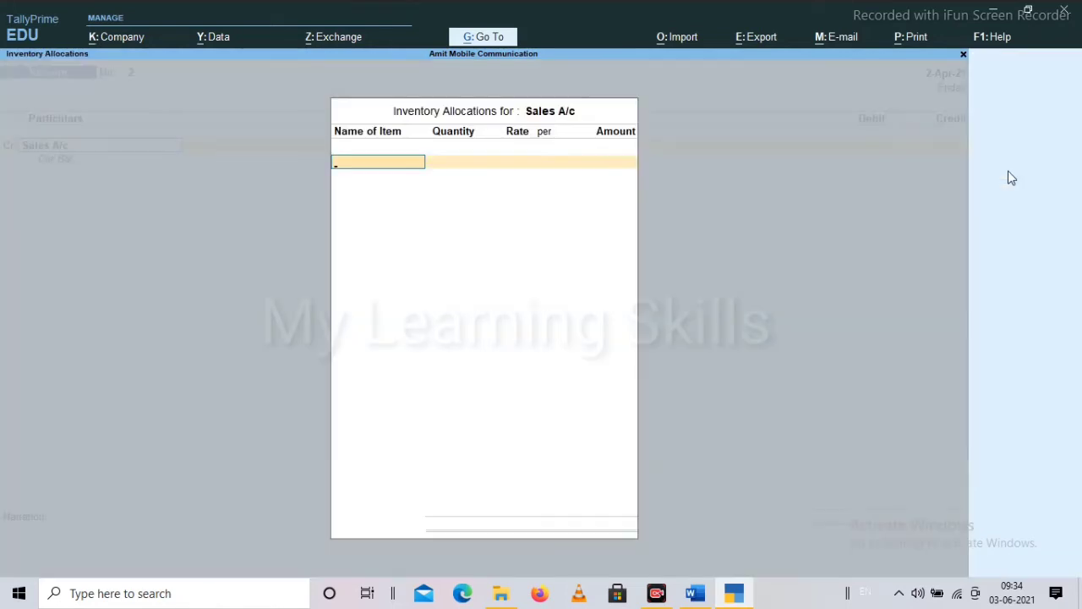
key(Escape)
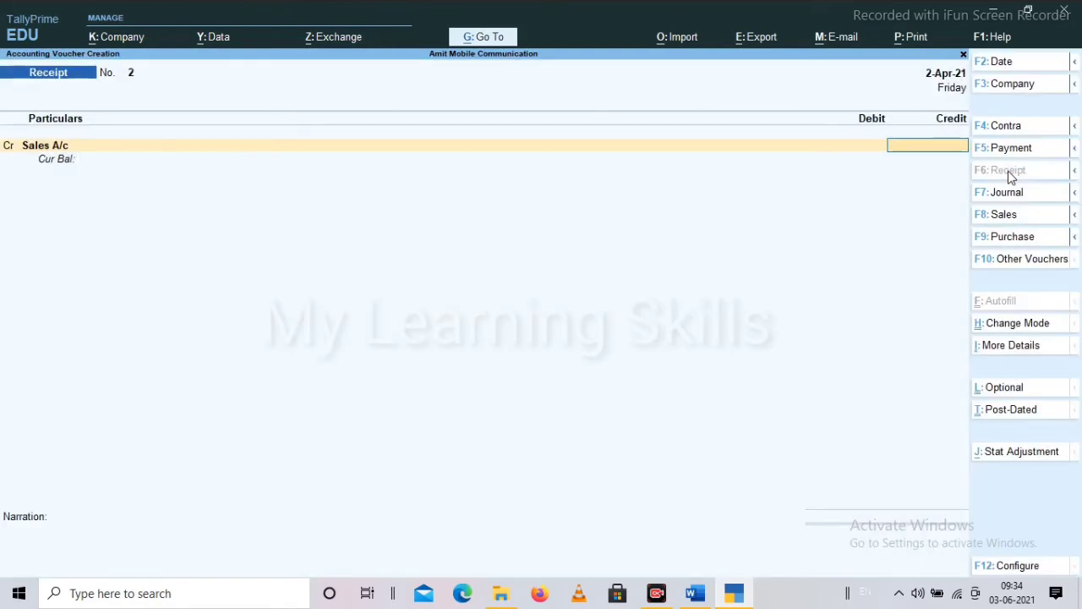
text(8000)
key(Return)
Debit Cash with 8,000 in the receipt voucher and save it without a narration
key(Down)
key(Down)
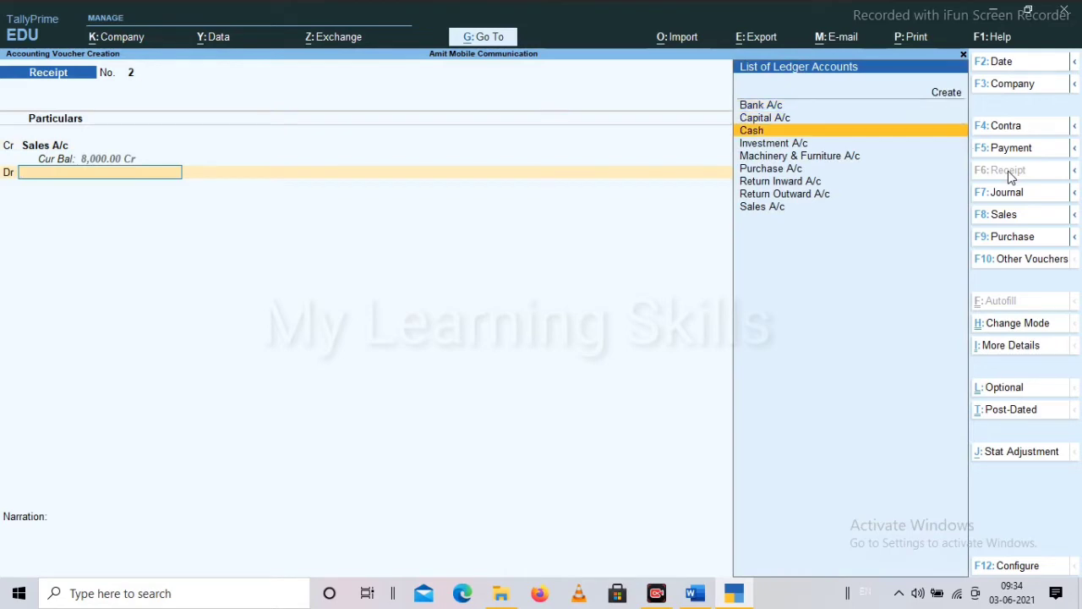
key(Return)
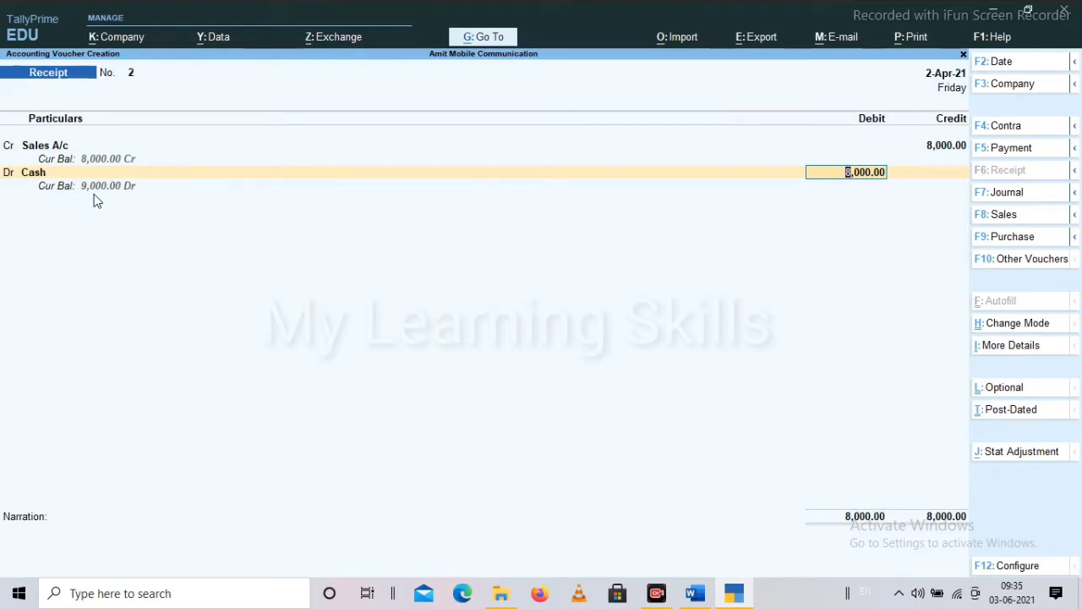
key(Return)
key(Return)
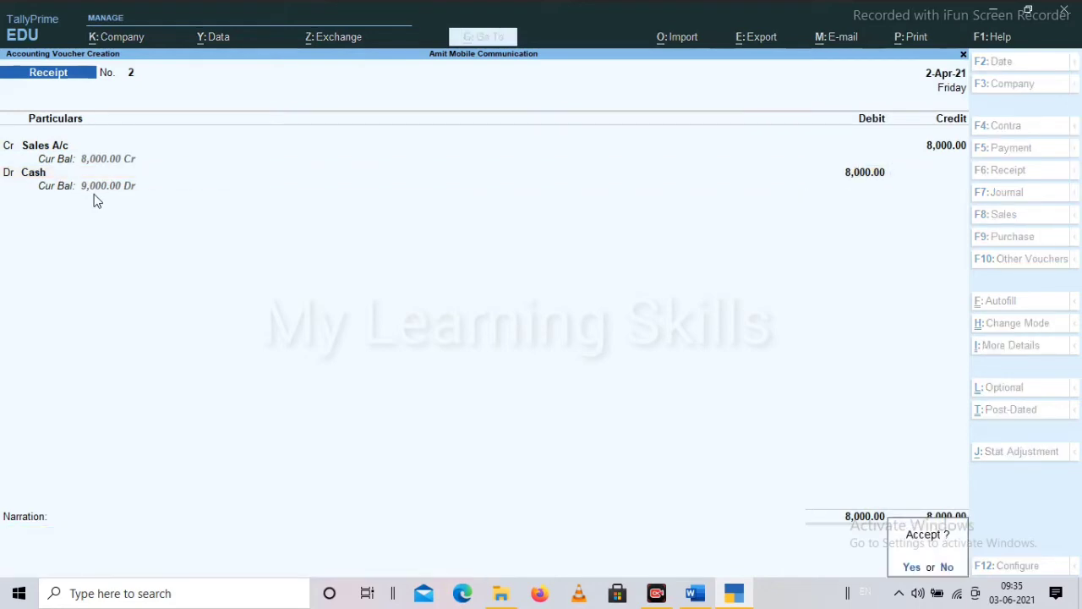
key(Return)
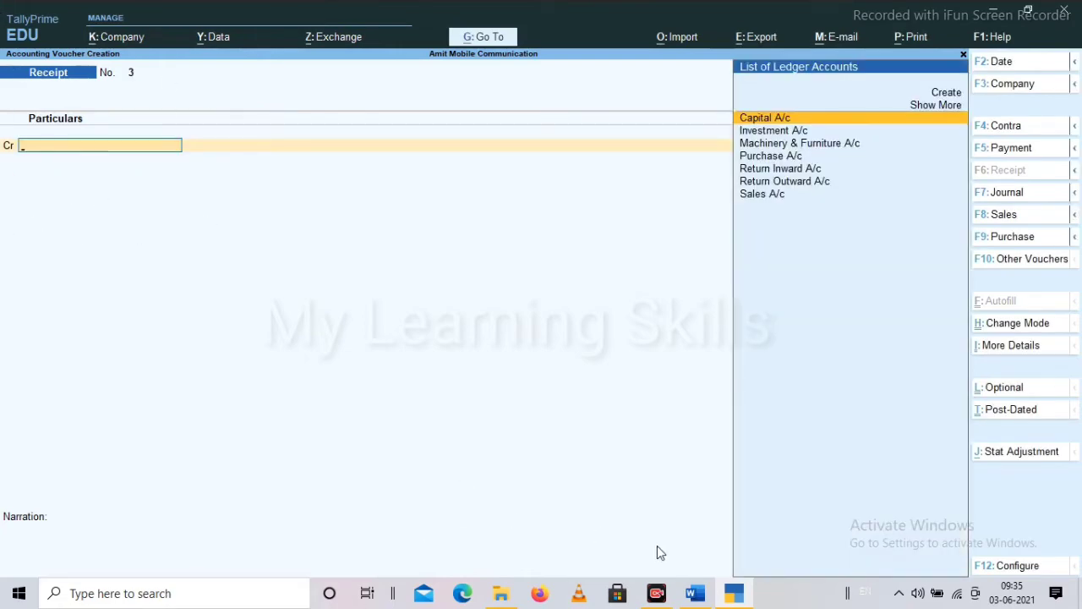
Switch to the Word document, highlight the 8 April purchase from Malhotra & Co. to read it, and return to TallyPrime
click(693, 594)
scroll(525, 422, down, 4)
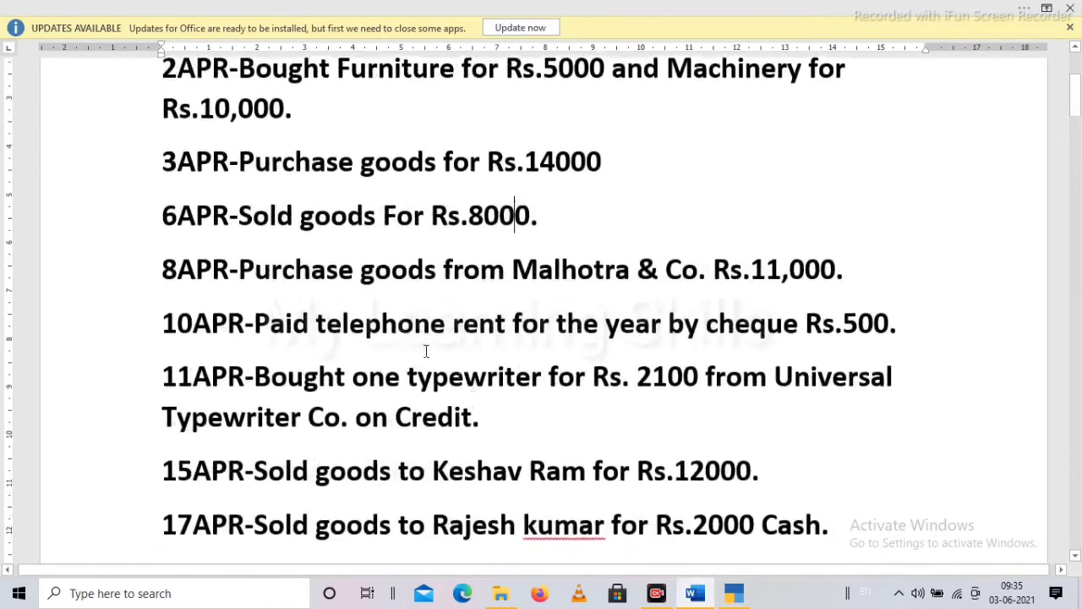
drag(240, 278, 837, 286)
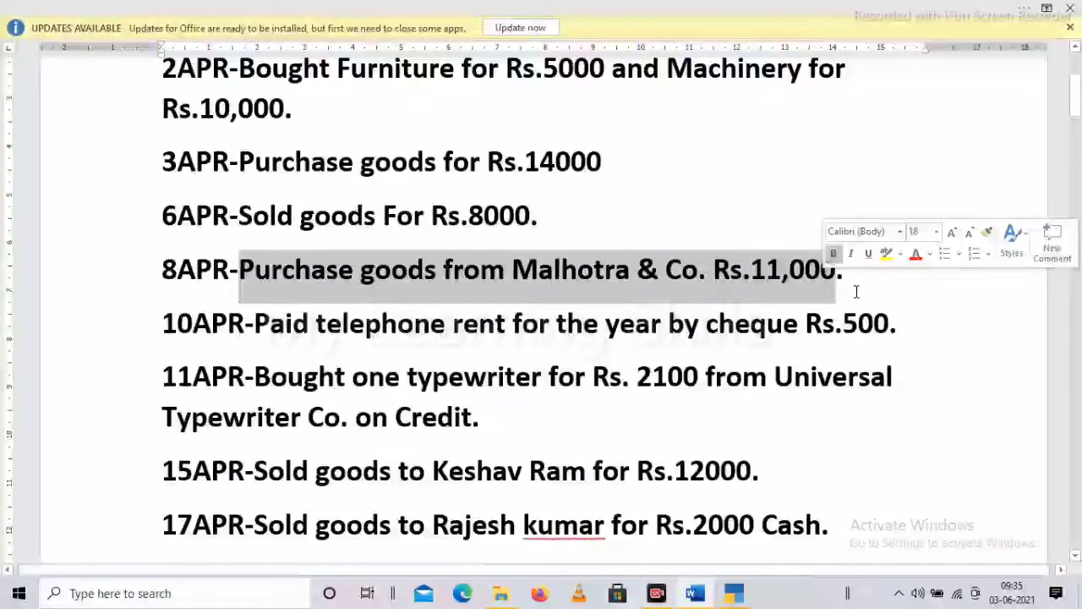
click(858, 292)
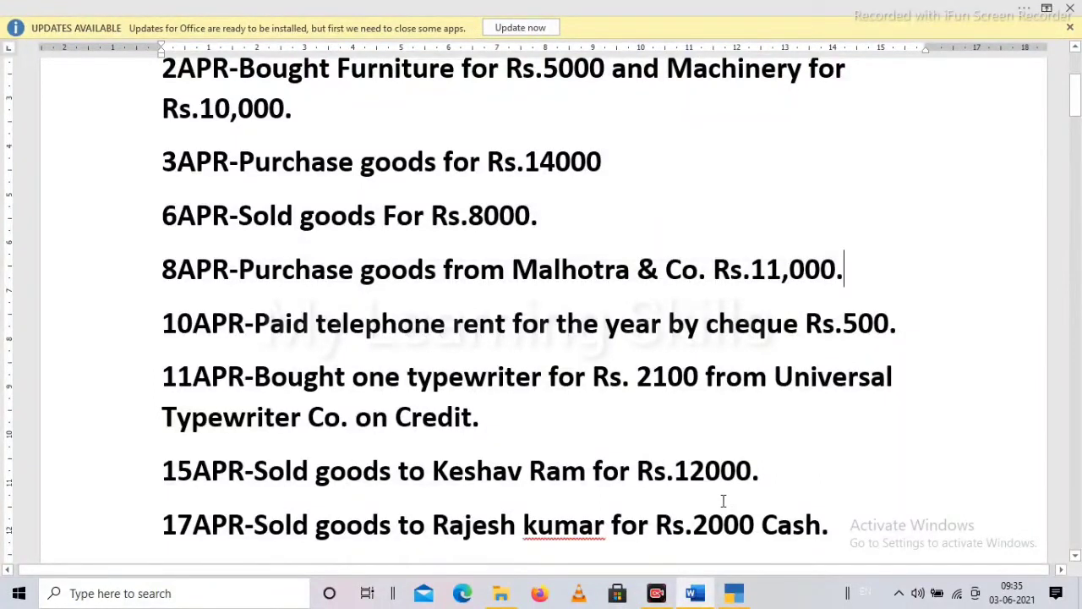
drag(513, 277, 709, 277)
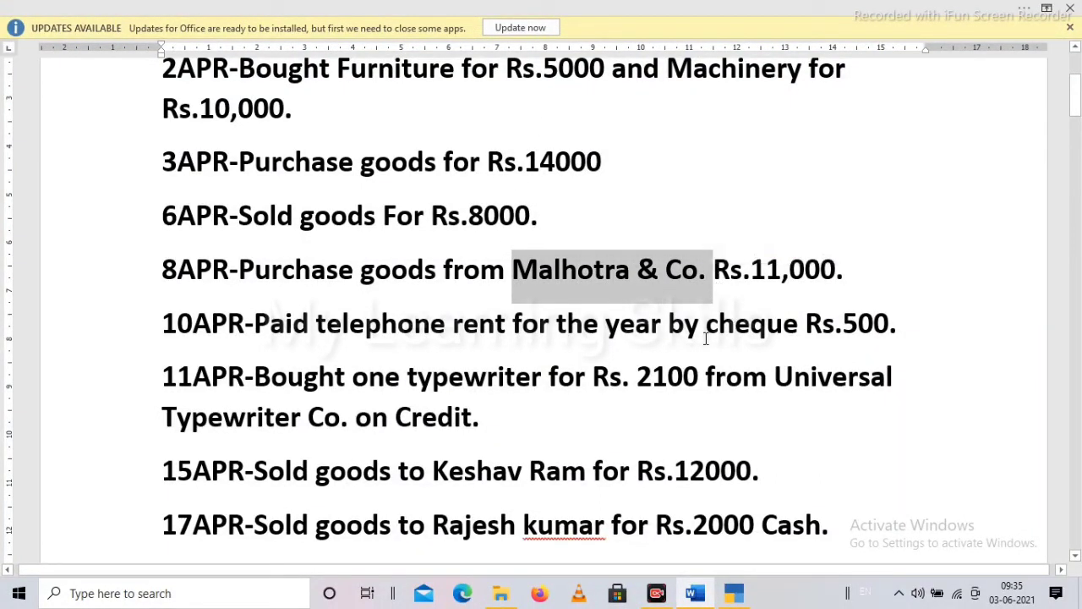
click(736, 596)
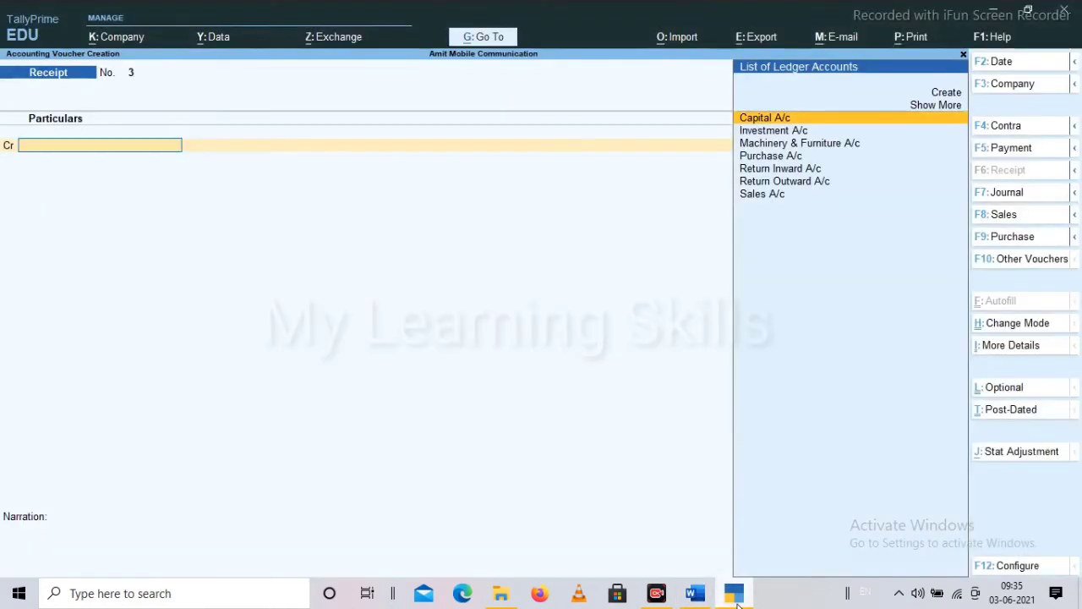
Start a purchase voucher in As Voucher mode, leaving the supplier invoice number and date blank
click(1034, 238)
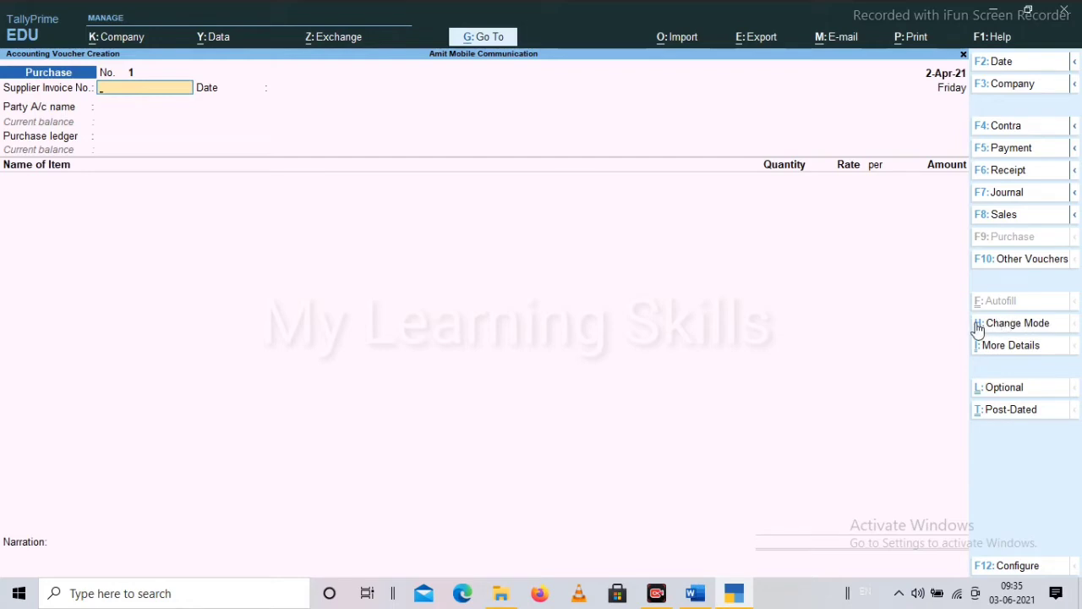
key(ctrl+h)
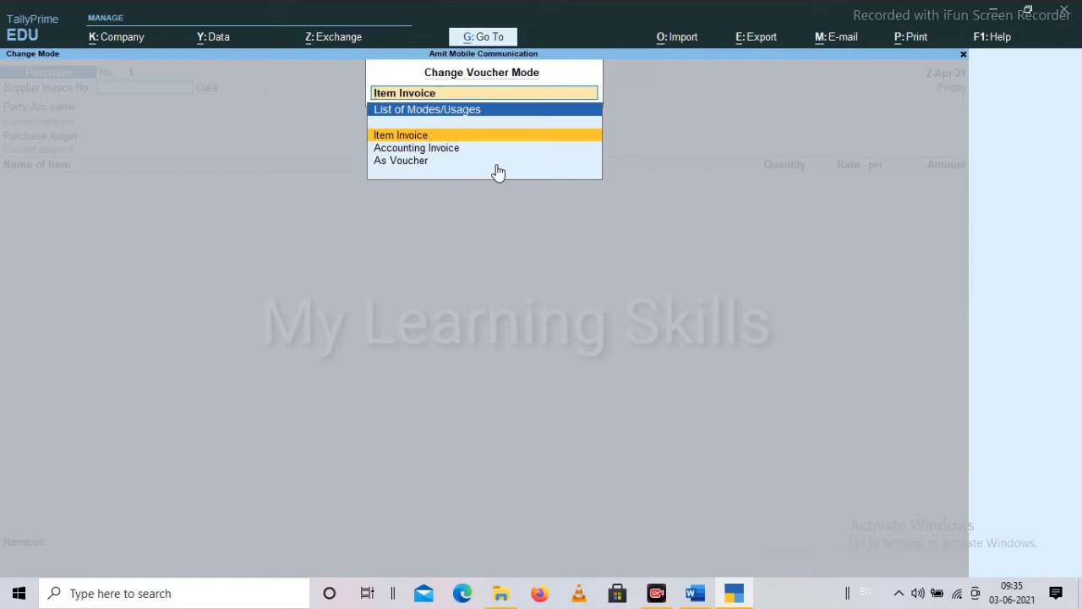
key(Down)
key(Down)
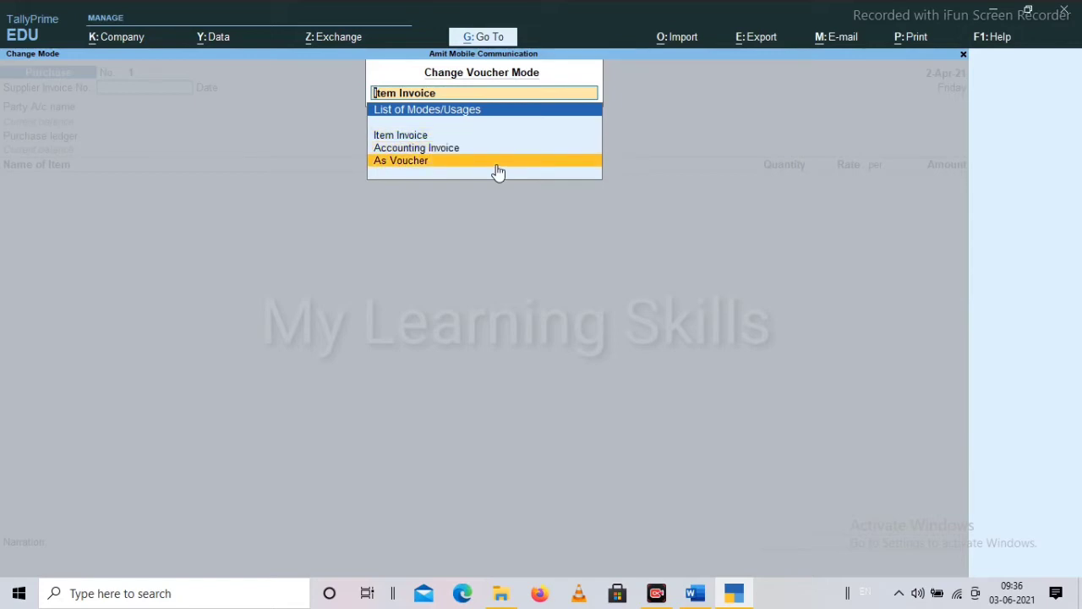
key(Return)
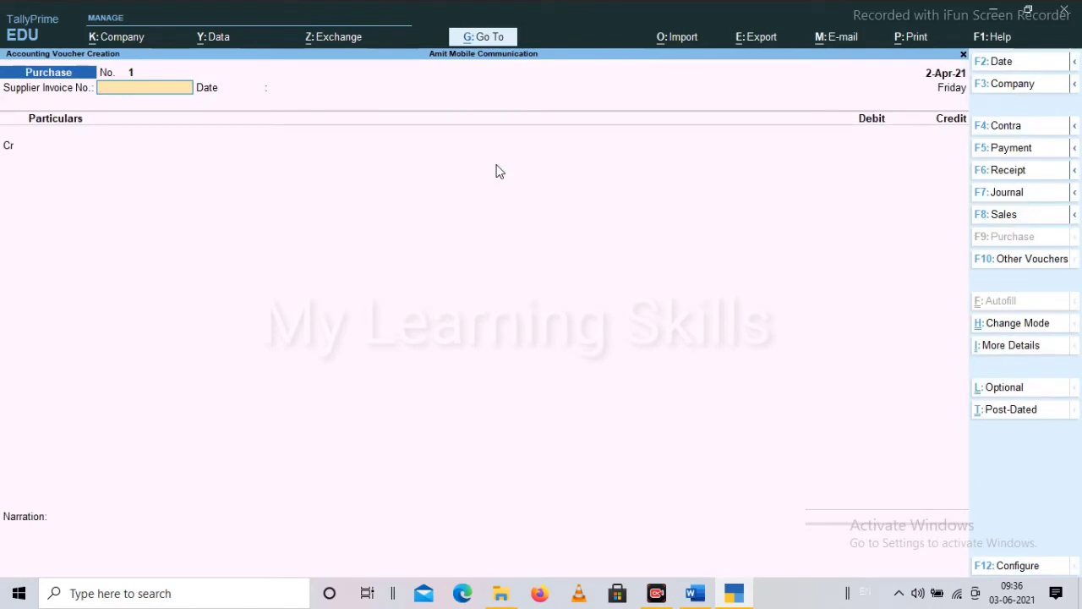
key(Return)
key(Return)
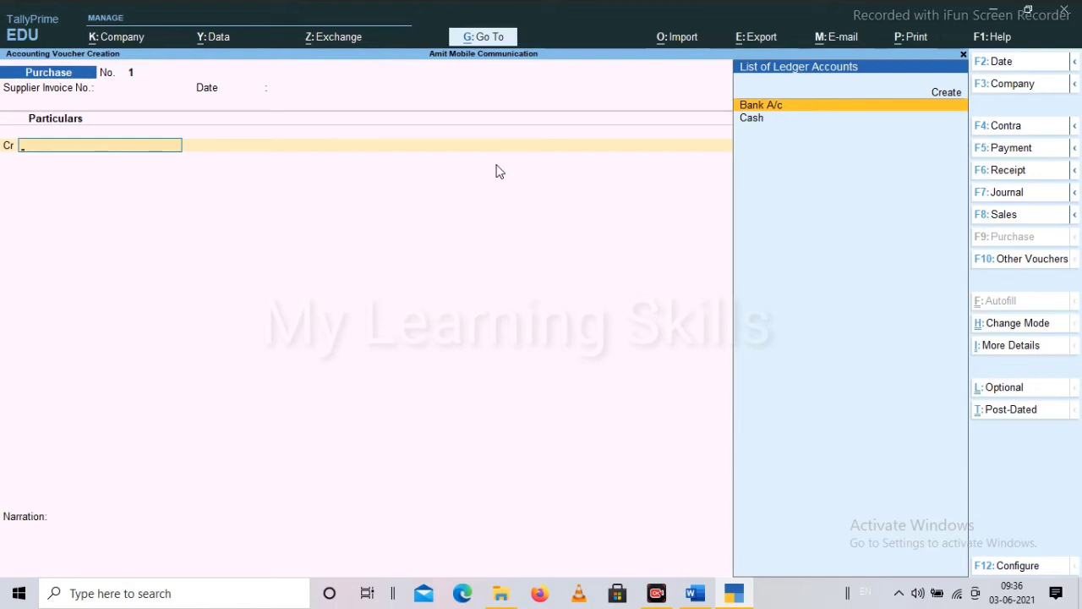
Create a ledger named Malhotra A/c under Sundry Creditors from within the purchase voucher
key(ctrl)
key(alt+c)
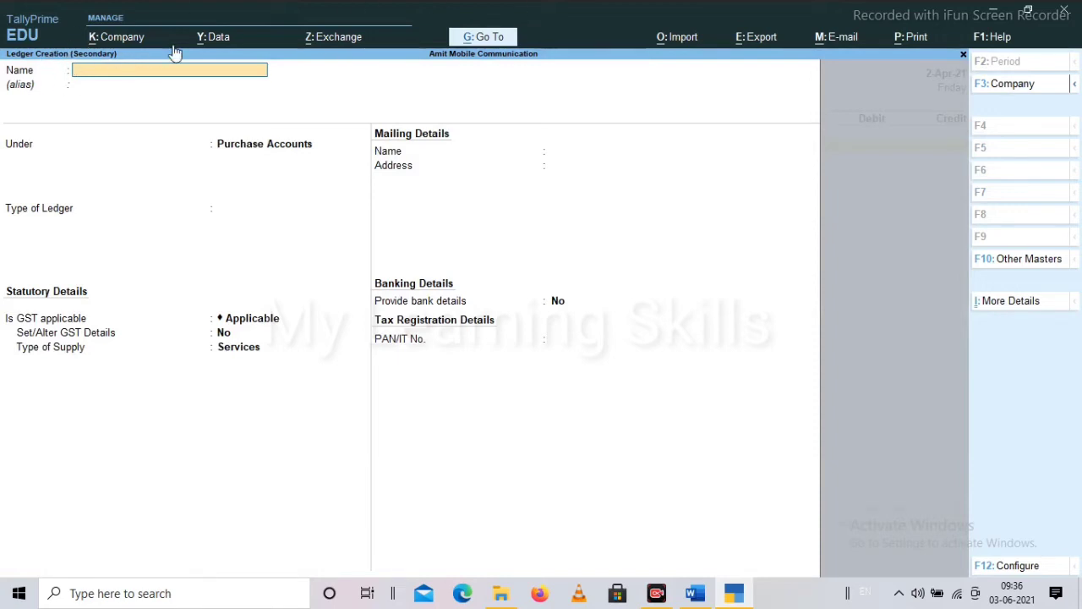
text(Malhotra a/c)
key(Return)
key(Return)
text(S)
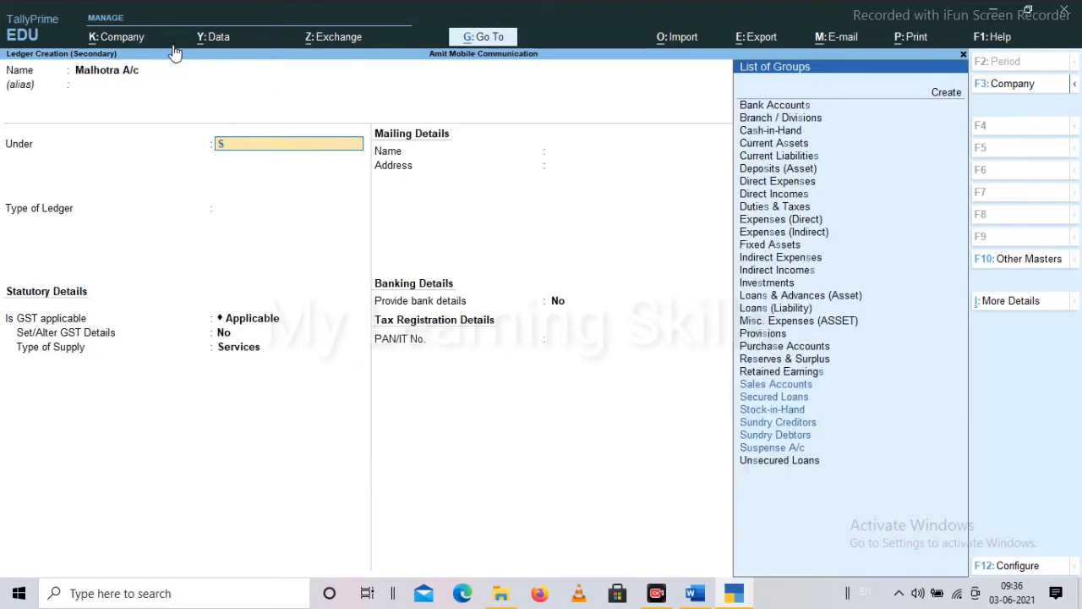
text(un)
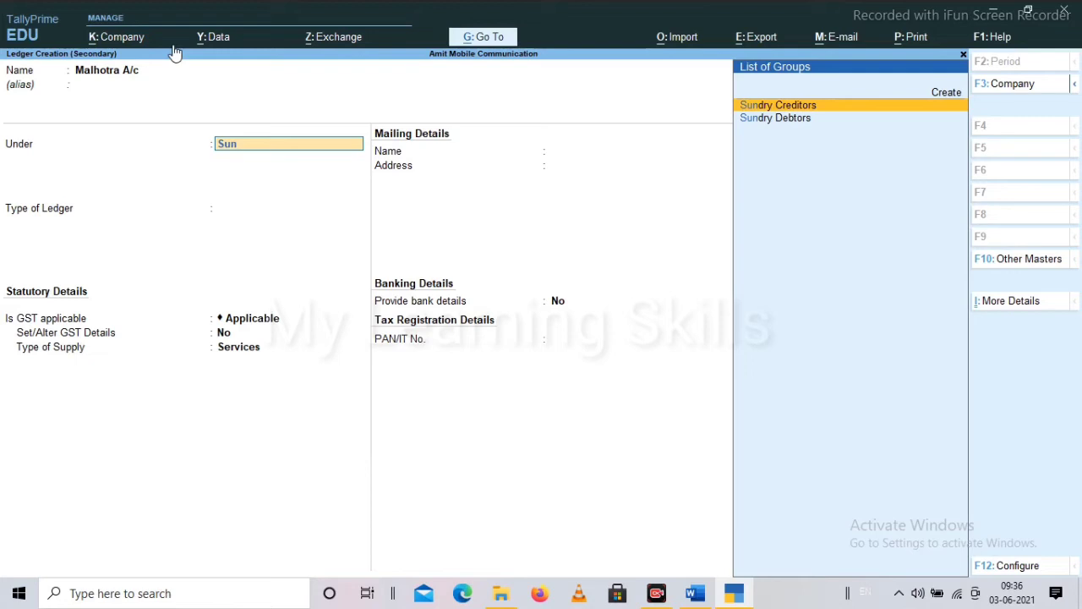
key(Return)
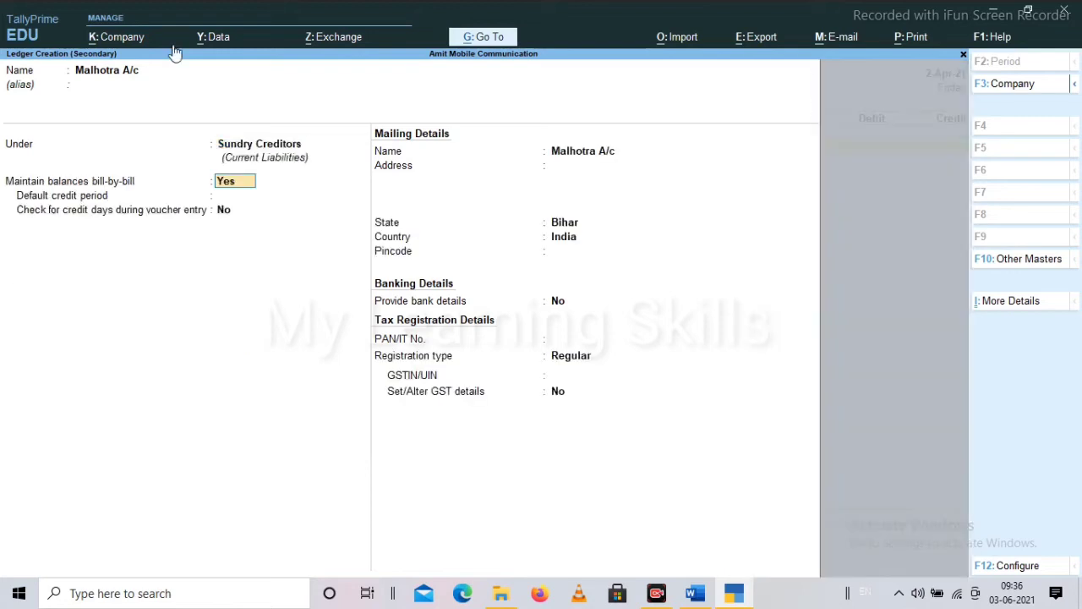
Accept the default bill-by-bill, mailing, banking and tax settings for the Malhotra A/c ledger and save it
key(Return)
key(Return)
key(Return)
key(Return)
key(Return)
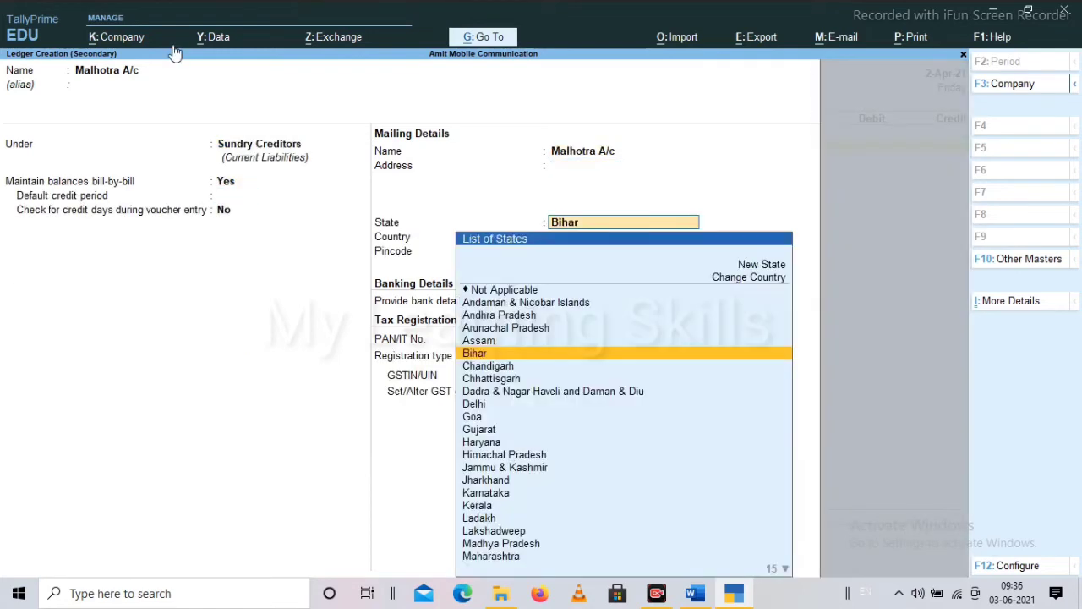
key(Return)
key(Return)
key(Return)
key(Return)
key(Return)
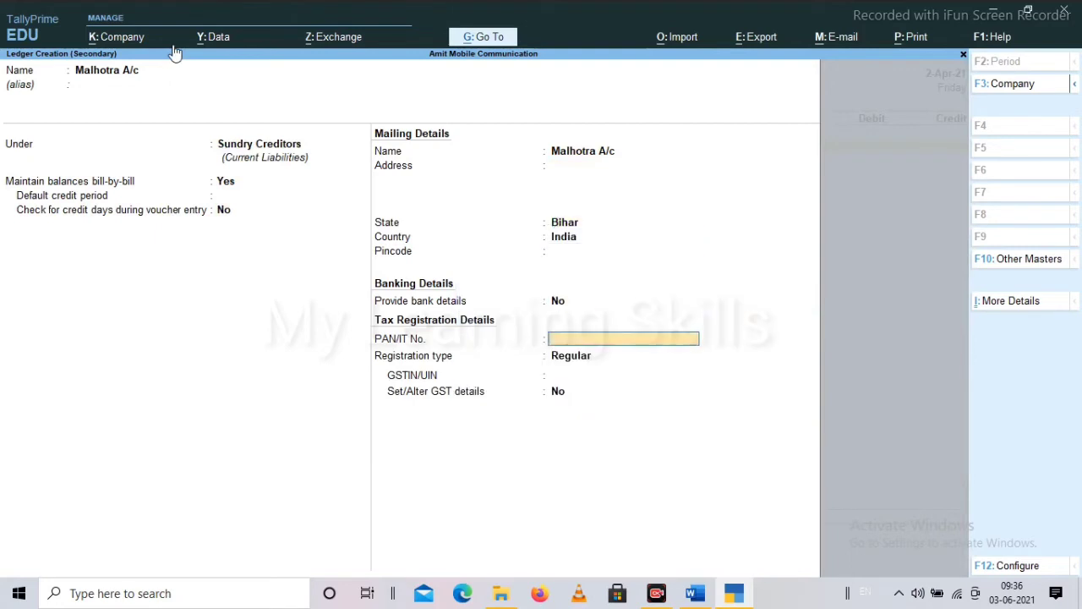
key(Return)
key(Return)
key(Return)
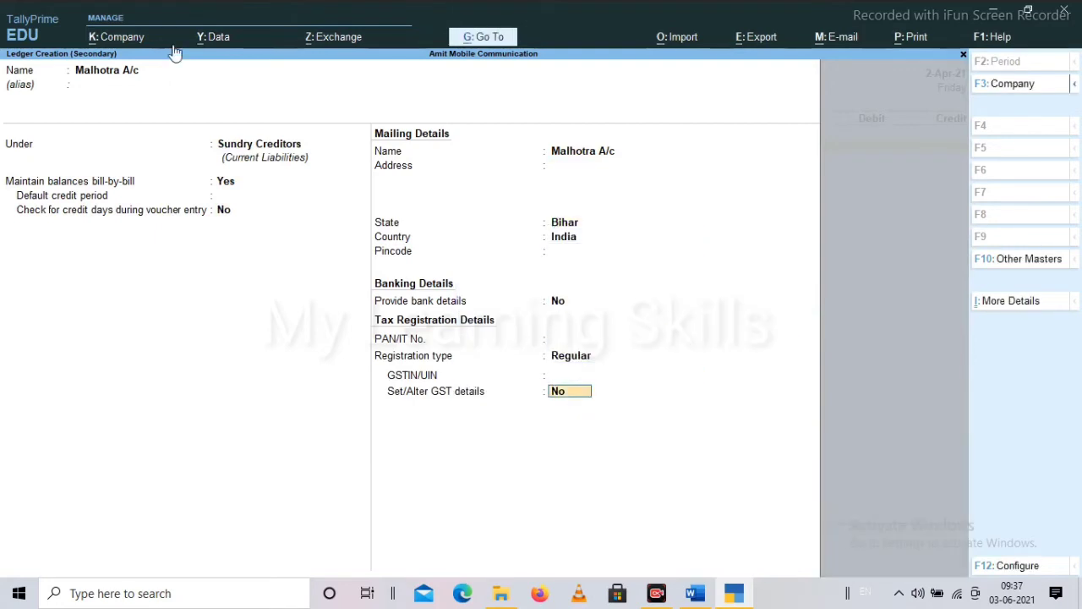
key(Return)
key(Return)
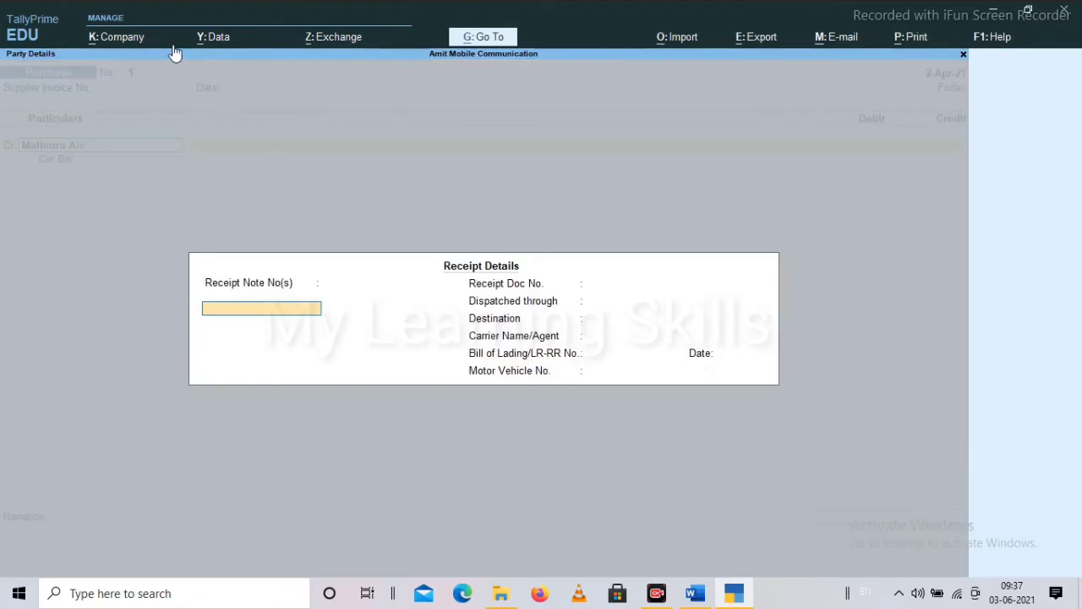
Leave the receipt details blank and accept the default party details for Malhotra A/c
key(Return)
key(Return)
key(Return)
key(Return)
key(Return)
key(Return)
key(Return)
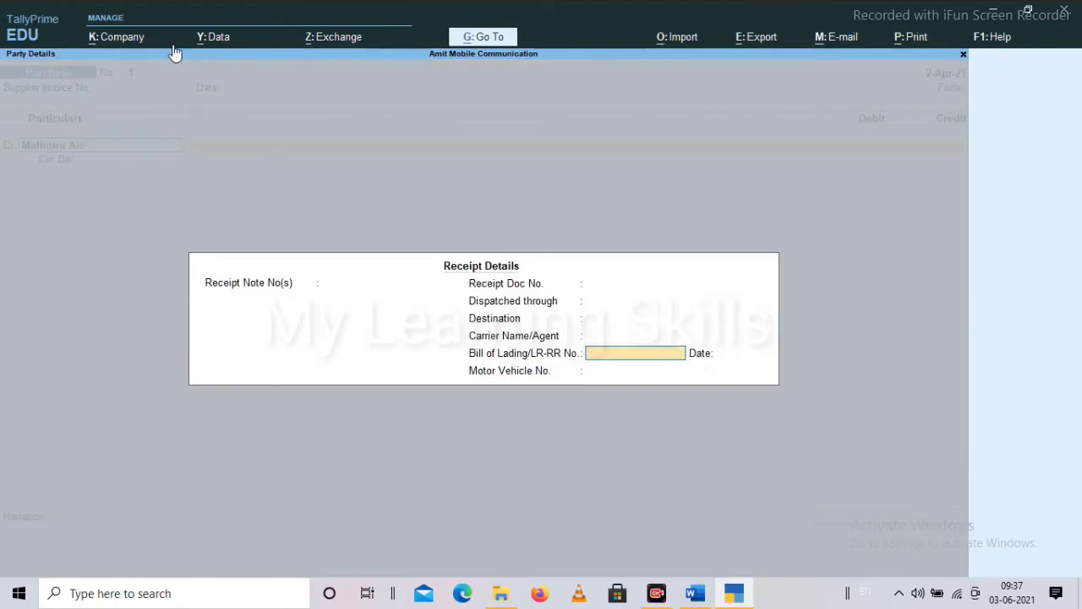
key(Return)
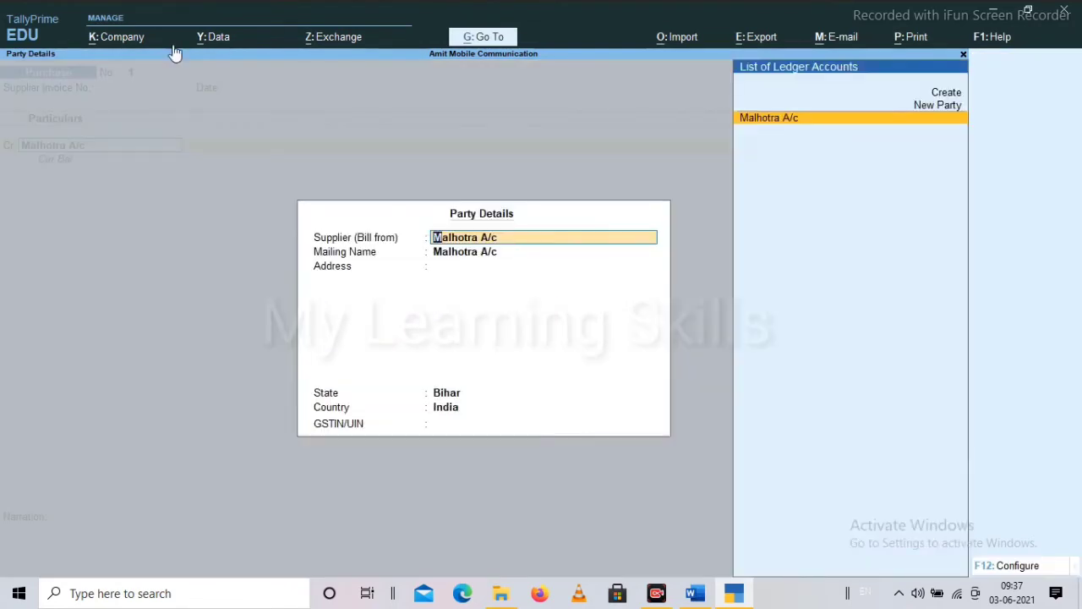
key(Return)
key(Return)
key(Return)
key(Return)
key(Return)
key(Return)
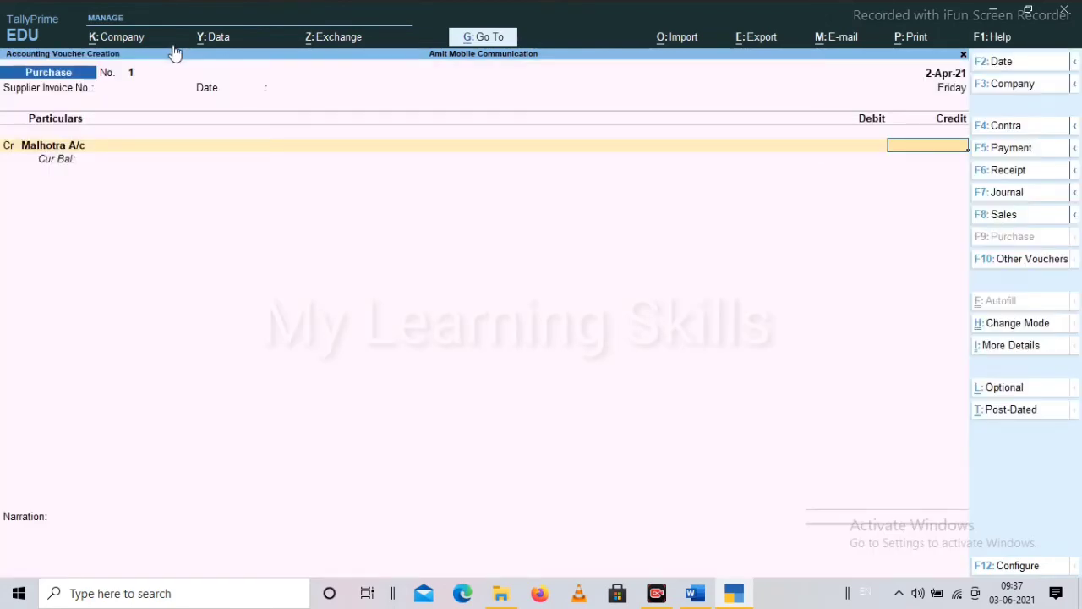
Check the purchase amount in the Word document and credit Malhotra A/c with 11,000 against new bill reference 1
click(716, 592)
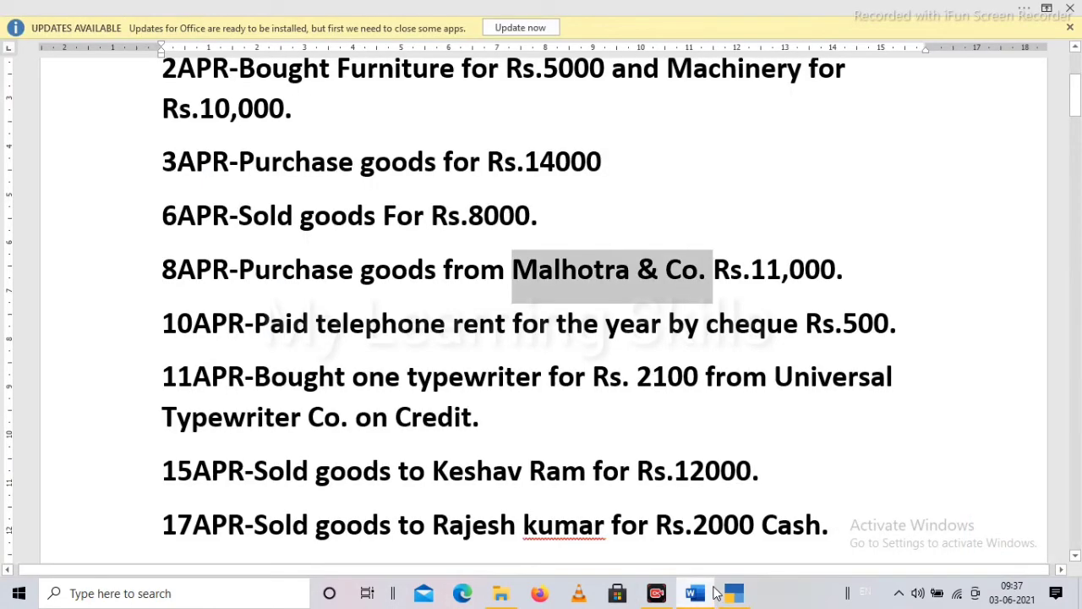
click(732, 592)
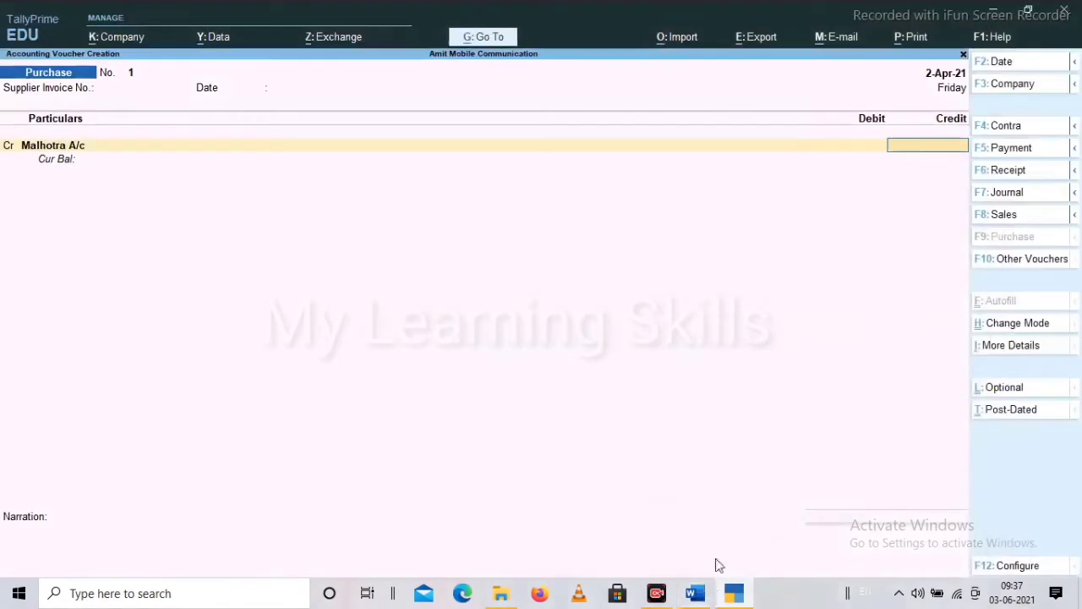
text(11000)
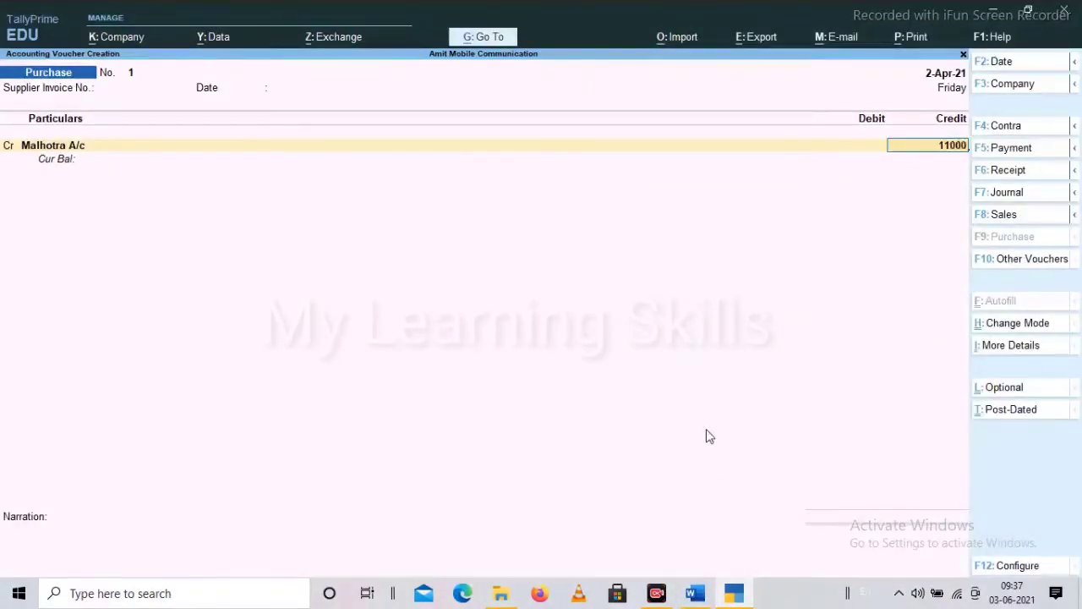
key(Return)
key(Return)
text(1)
key(Return)
key(Return)
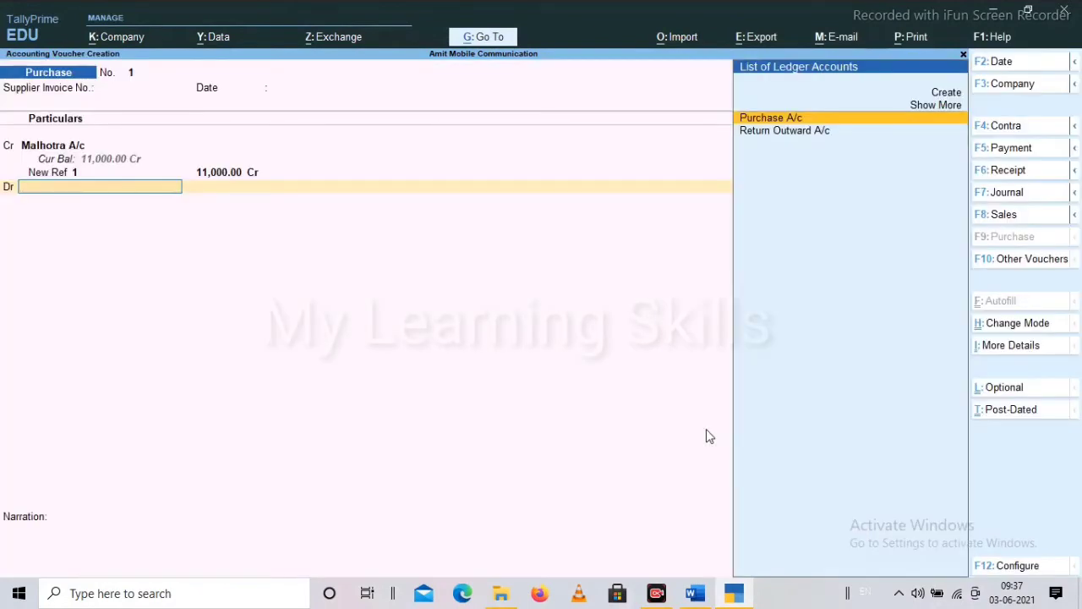
Debit Purchase A/c with 11,000 against the Malhotra A/c credit in the purchase voucher
key(Return)
key(Return)
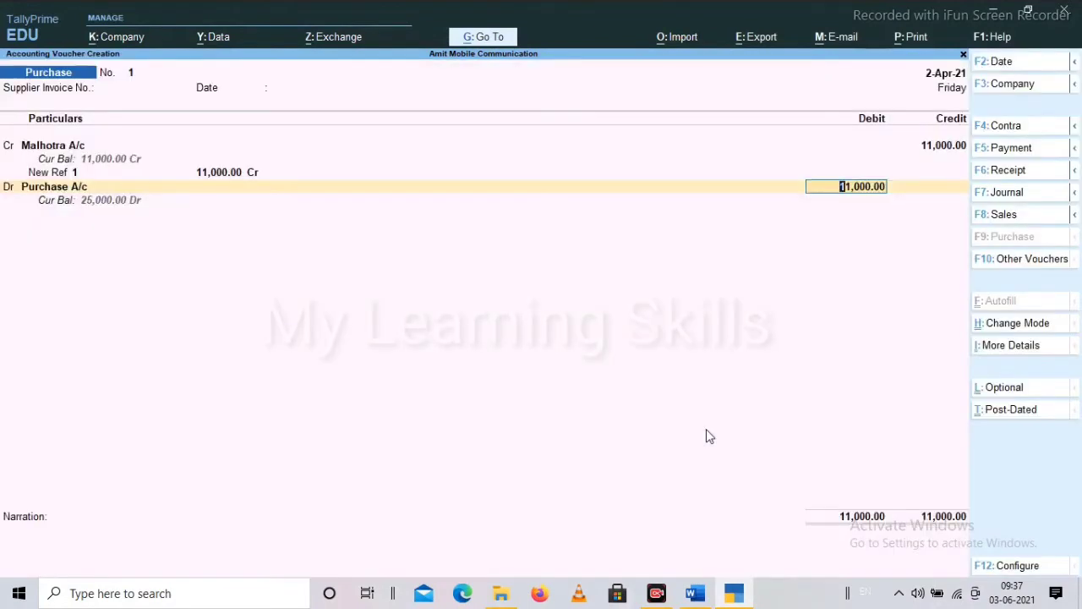
key(Return)
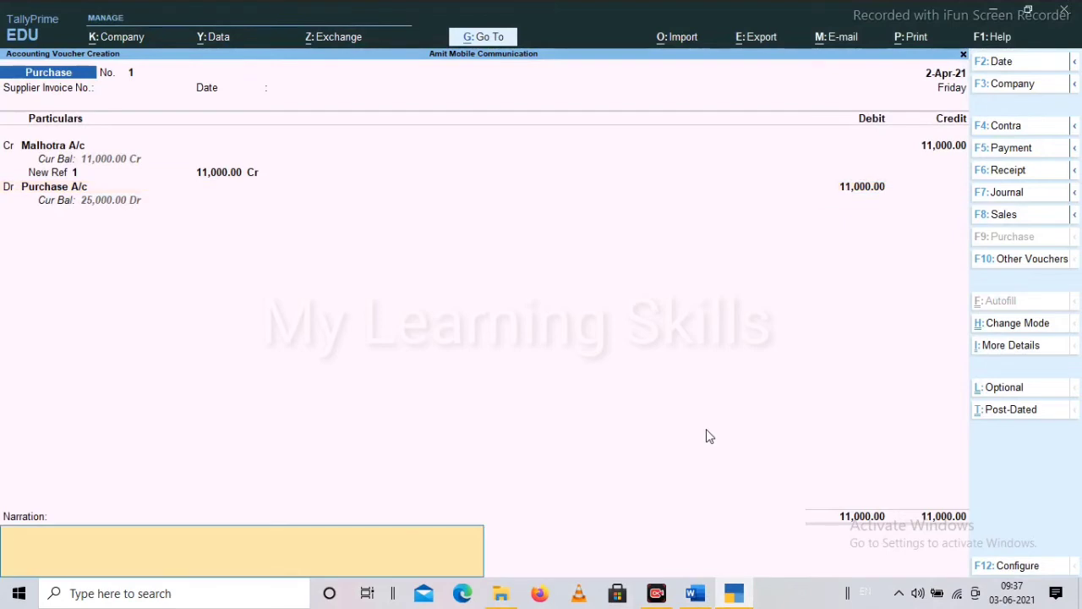
Save the Malhotra A/c purchase voucher without a narration
key(Return)
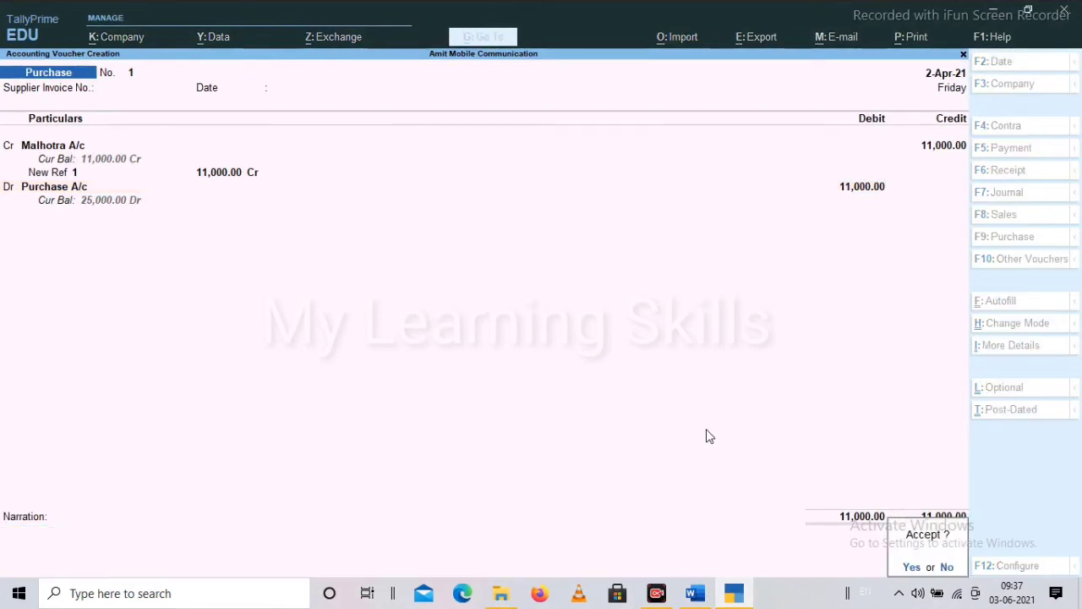
key(Return)
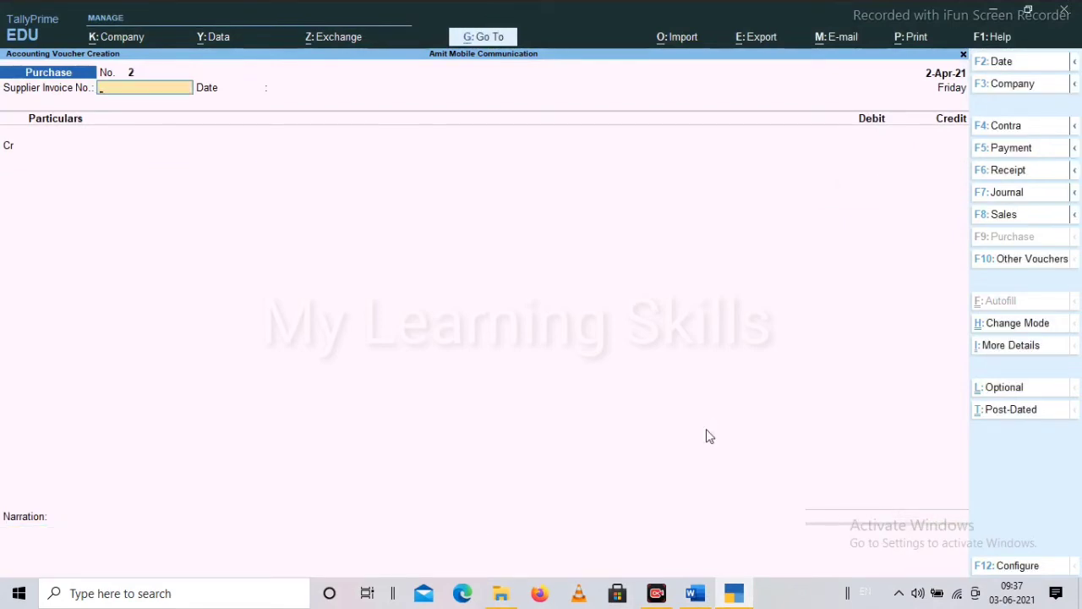
Switch to the Word document to read the 10 April telephone rent transaction, and return to TallyPrime
click(701, 600)
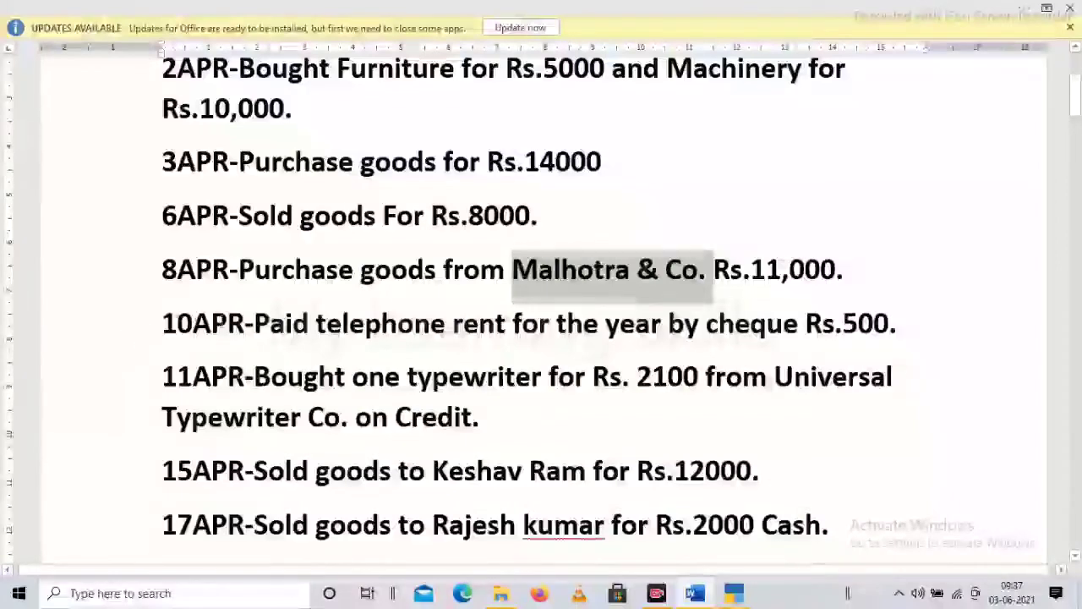
click(271, 323)
drag(270, 323, 898, 330)
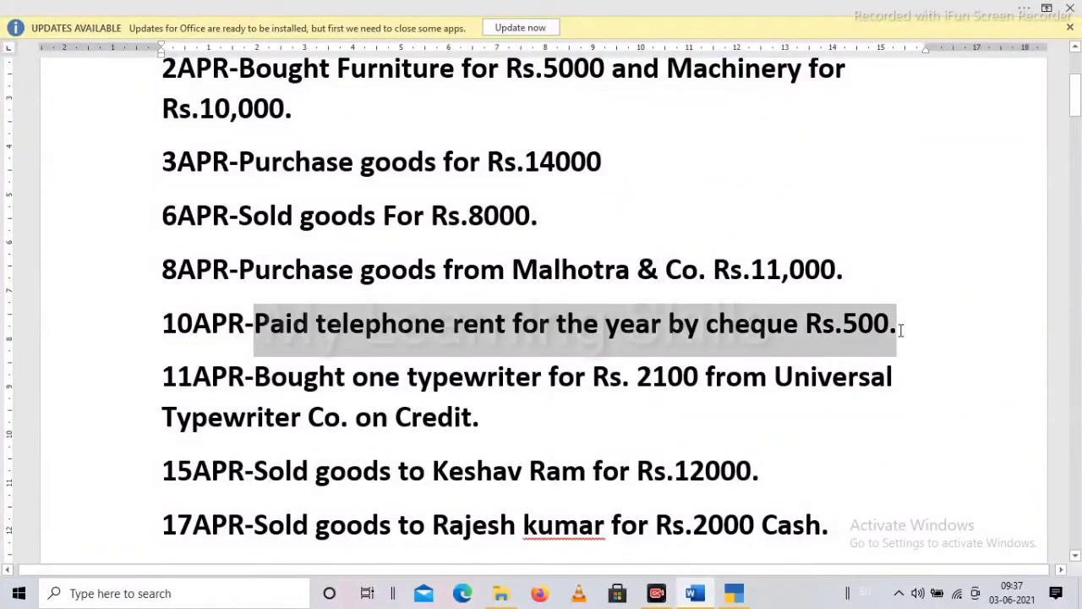
click(898, 329)
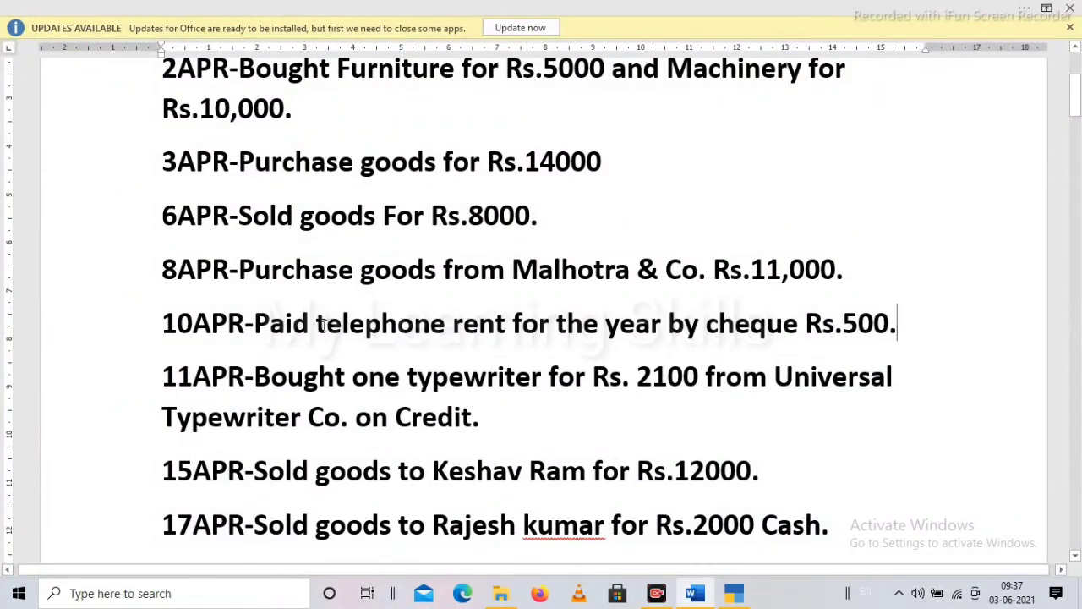
click(446, 321)
click(733, 595)
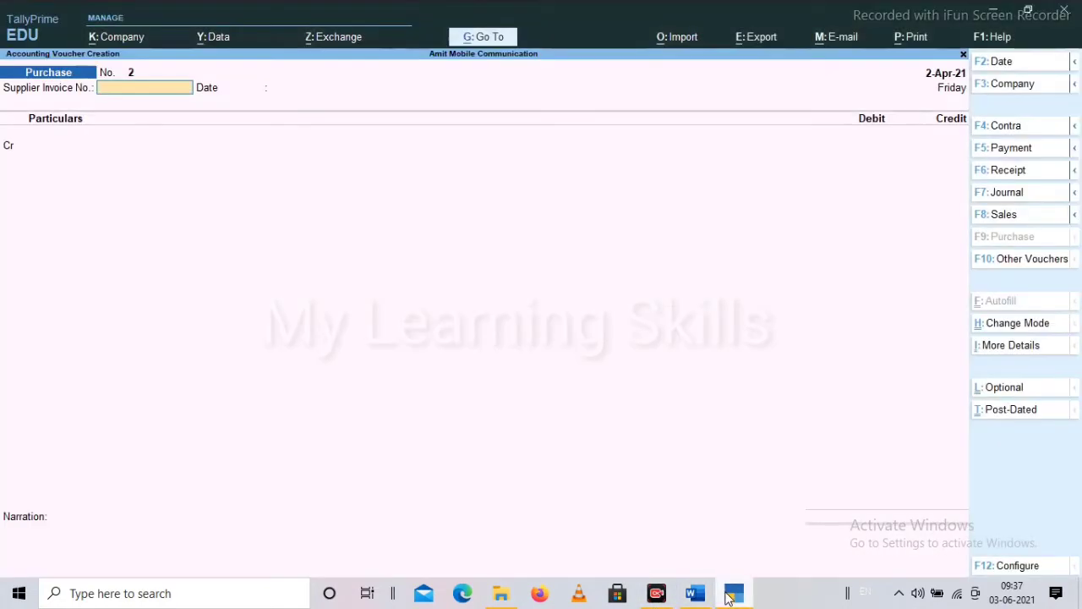
Start a payment voucher and create a new ledger named Telephone Rent for its debit entry
click(1031, 149)
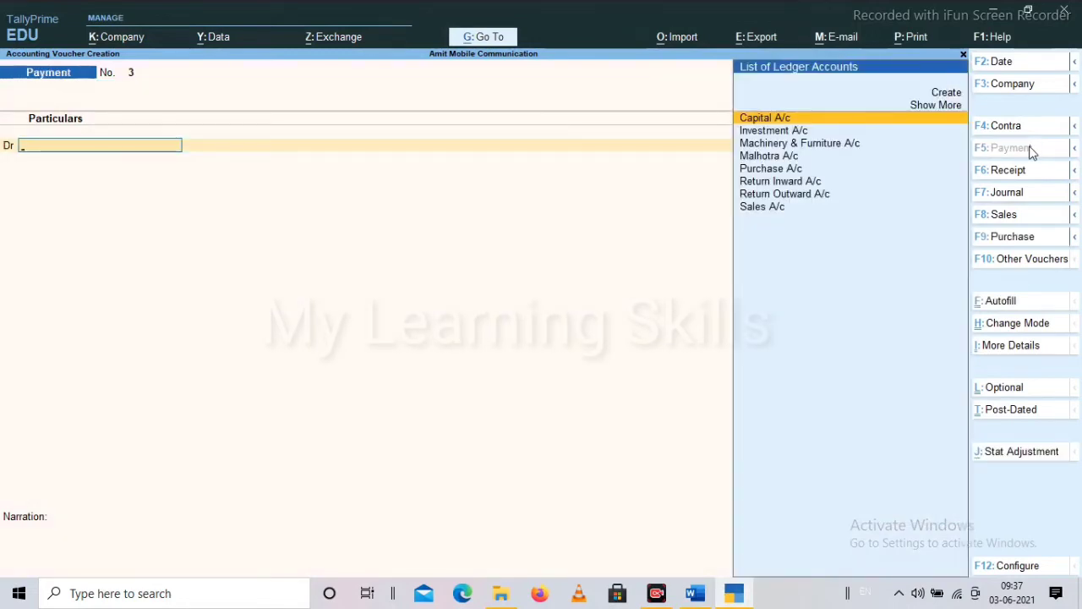
key(alt)
key(alt+c)
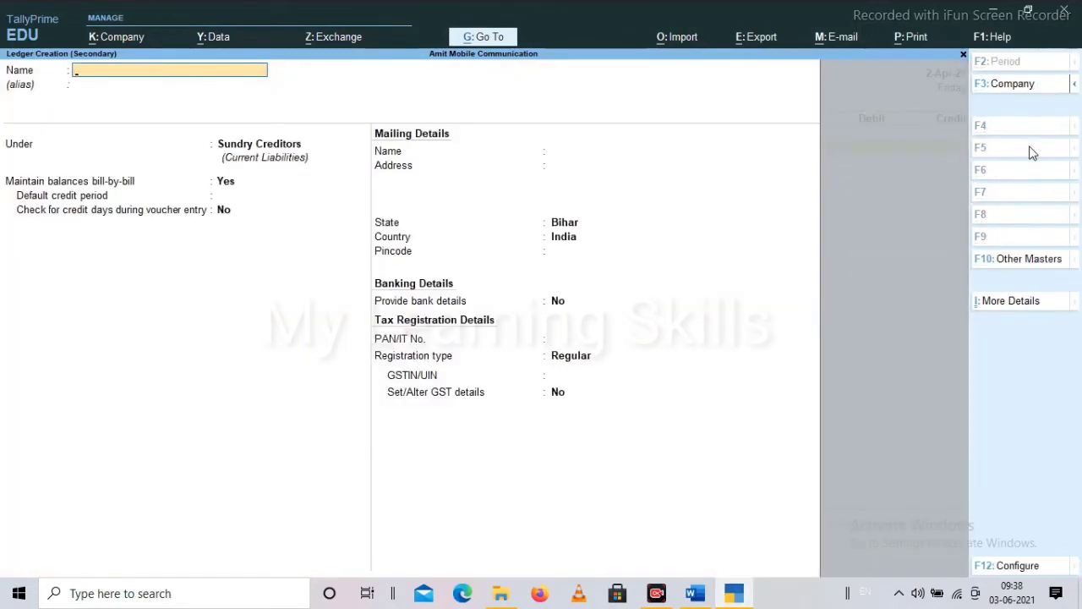
text(Telephone Rent)
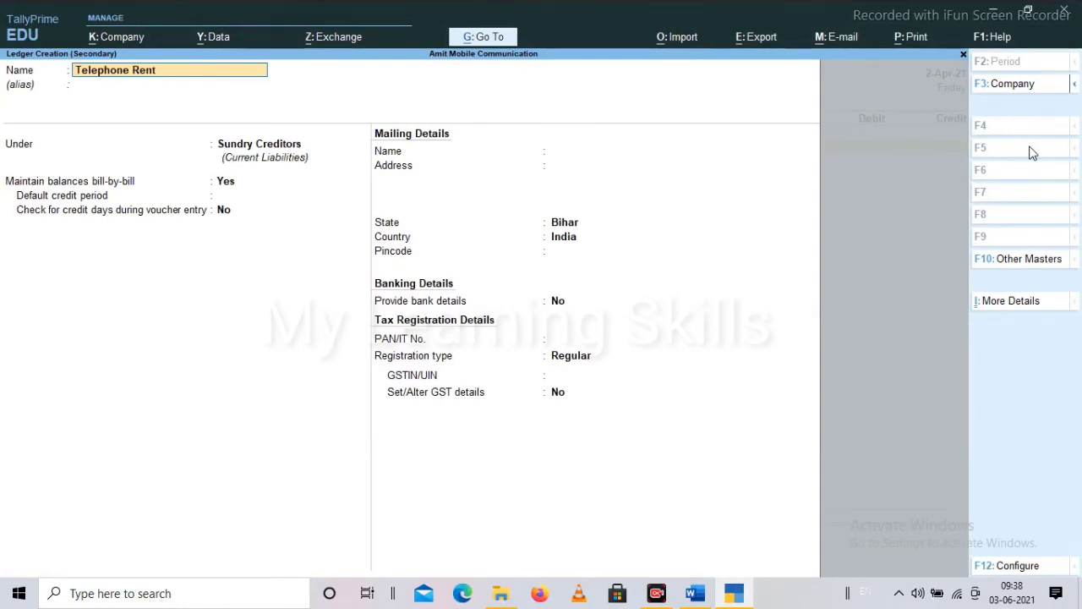
key(Return)
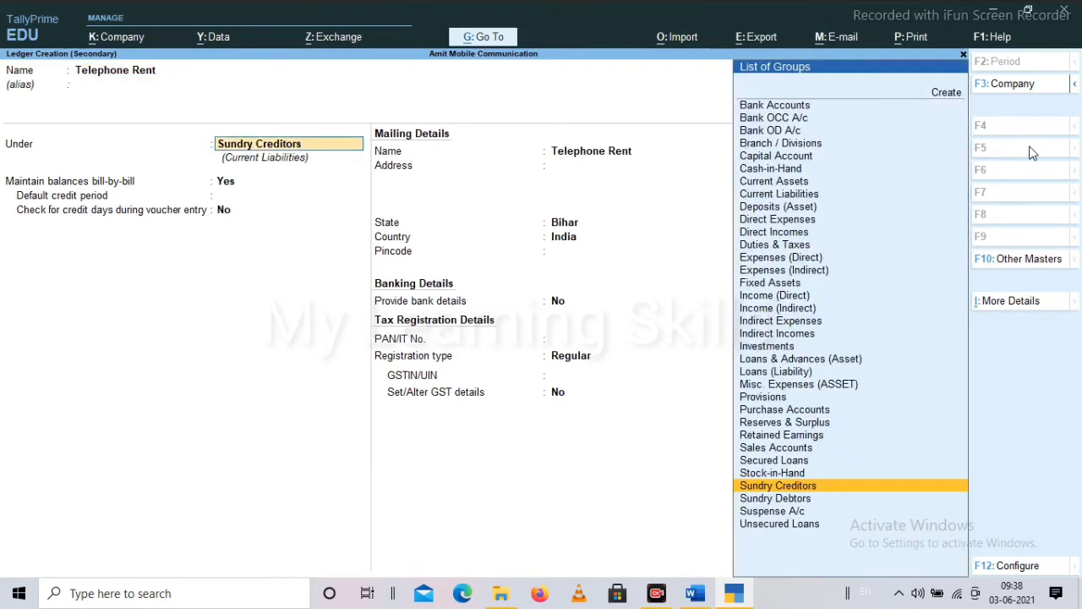
Place the Telephone Rent ledger under the Indirect Expenses group
key(BackSpace)
text(Ind)
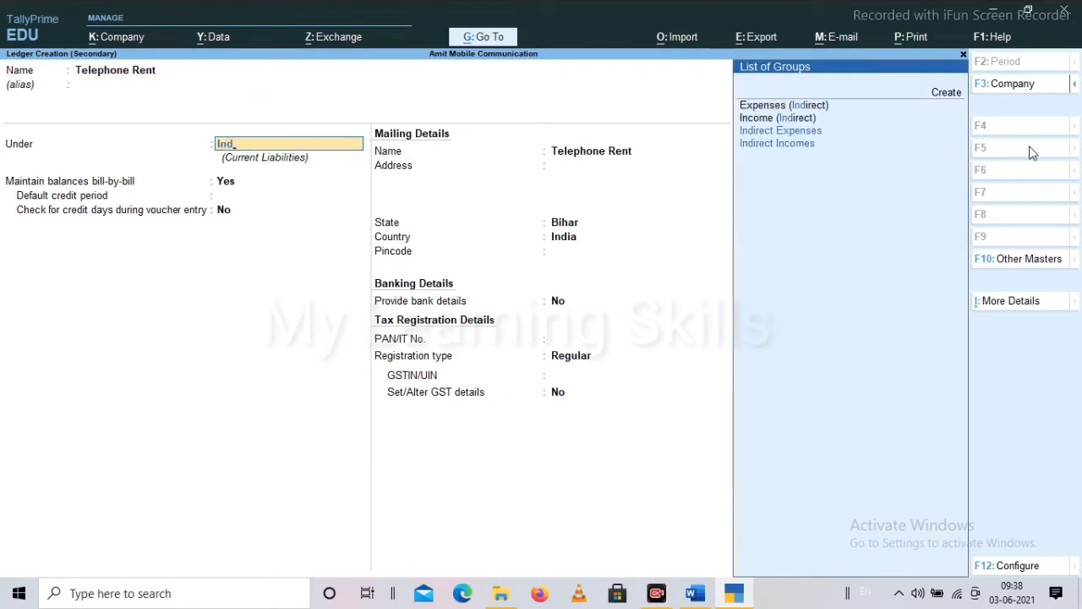
key(Down)
key(Down)
key(Up)
key(Return)
Accept the default ledger type, GST, banking and tax settings for Telephone Rent and save the ledger
key(Return)
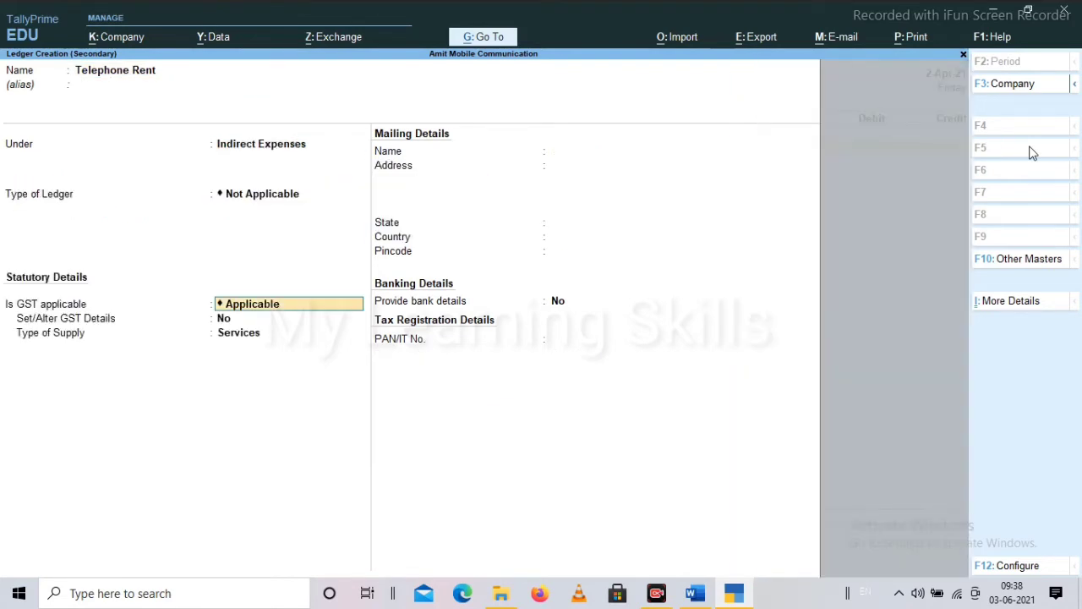
key(Return)
key(Return)
key(Return)
key(Return)
key(Return)
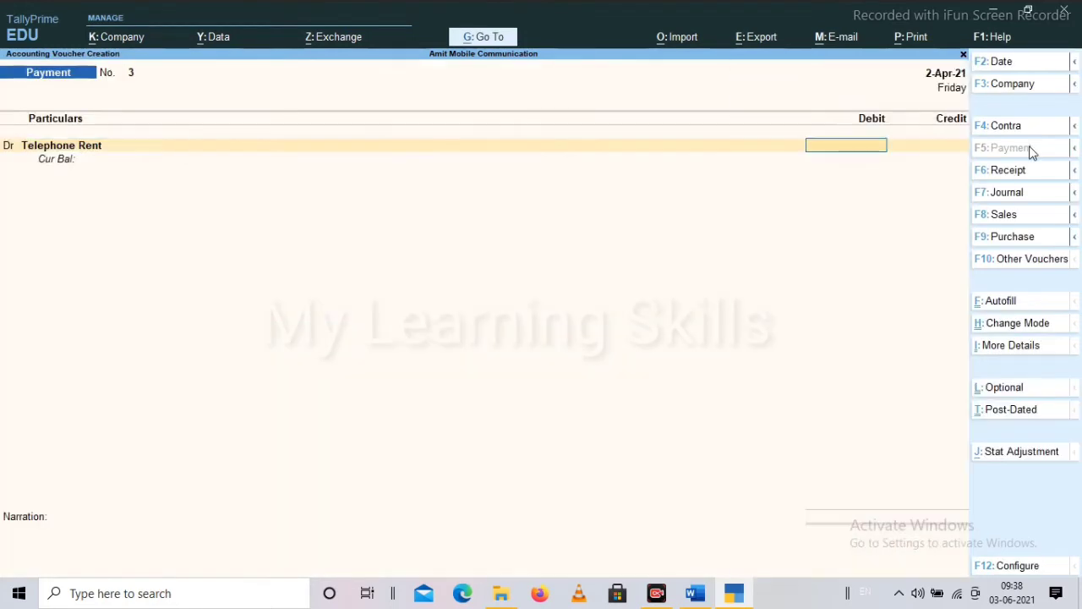
Debit Telephone Rent with 500 and credit Bank A/c with the same amount in the payment voucher
text(500)
key(Return)
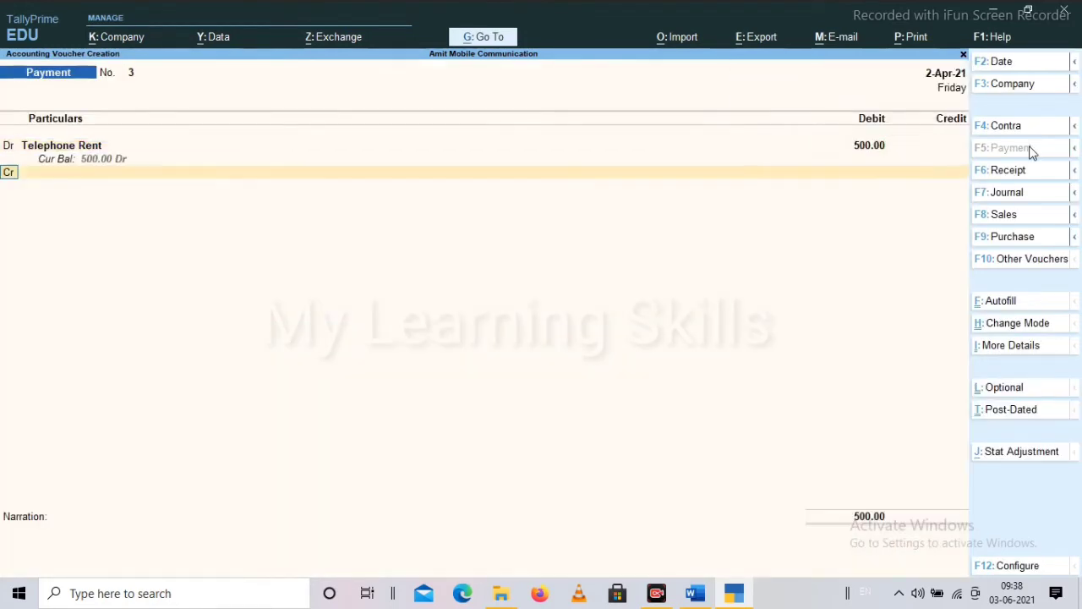
key(Down)
key(Up)
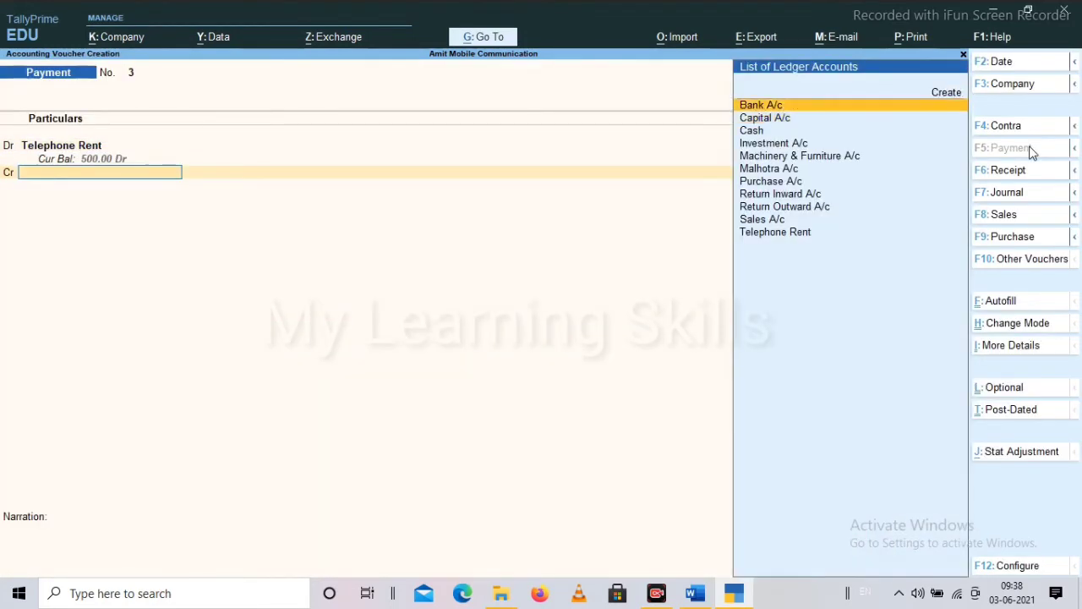
key(Return)
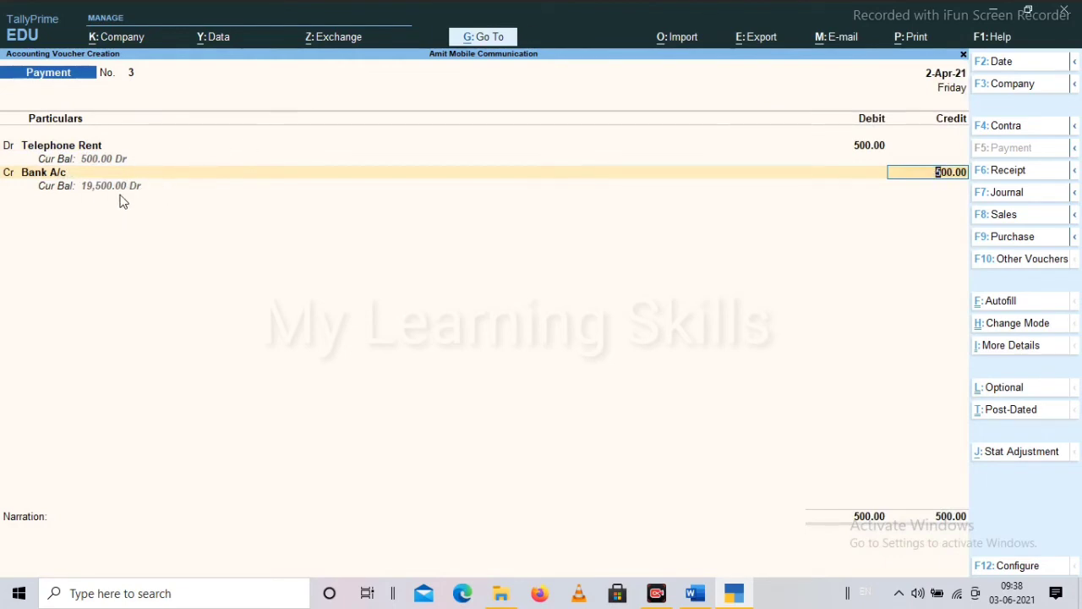
key(Return)
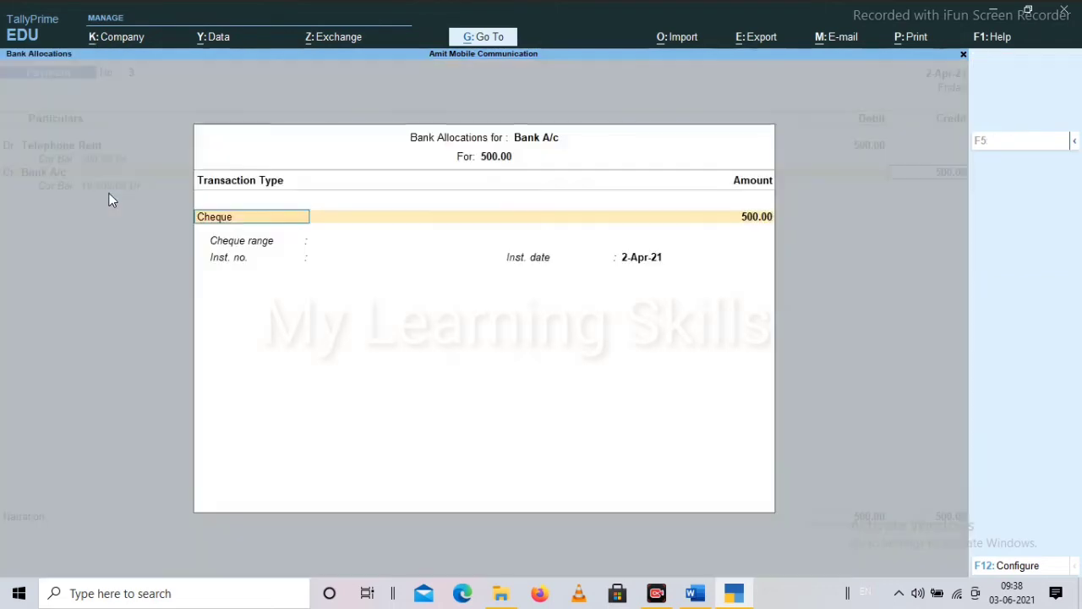
Accept the default Cheque bank allocation for Bank A/c and save the payment voucher without a narration
key(Return)
key(Return)
key(Return)
key(Return)
key(Return)
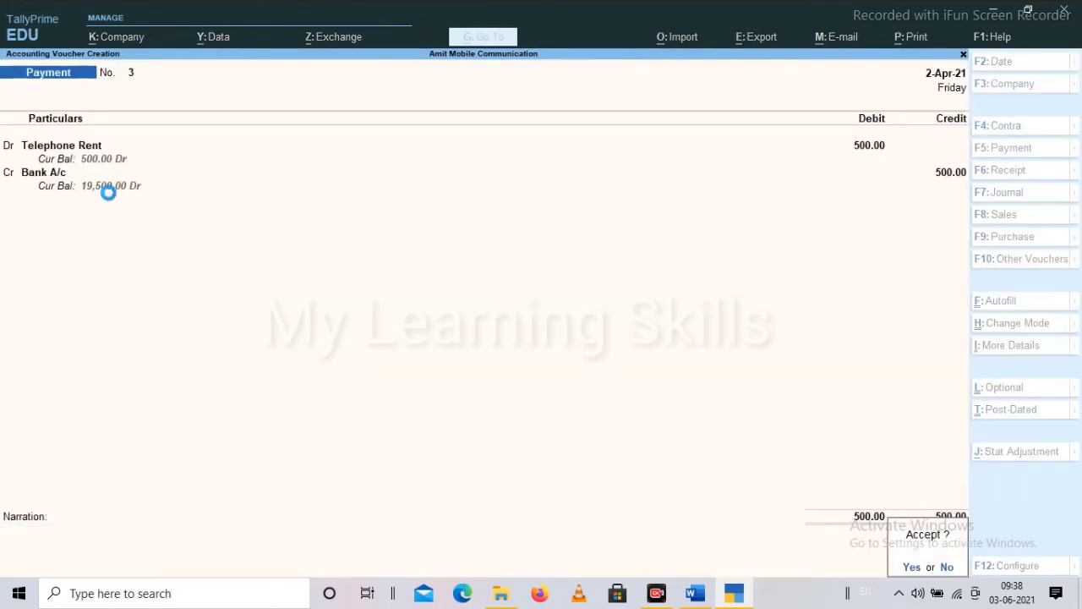
key(Return)
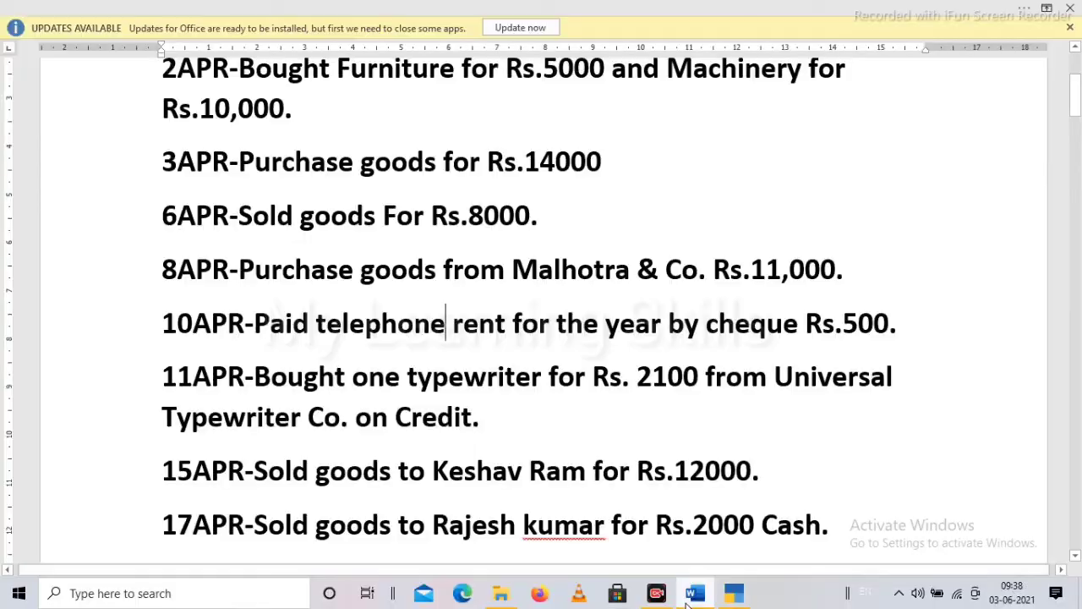
Read the transactions following the 10 April telephone rent in the Word document, including the 15 April sale of goods
click(695, 593)
click(734, 594)
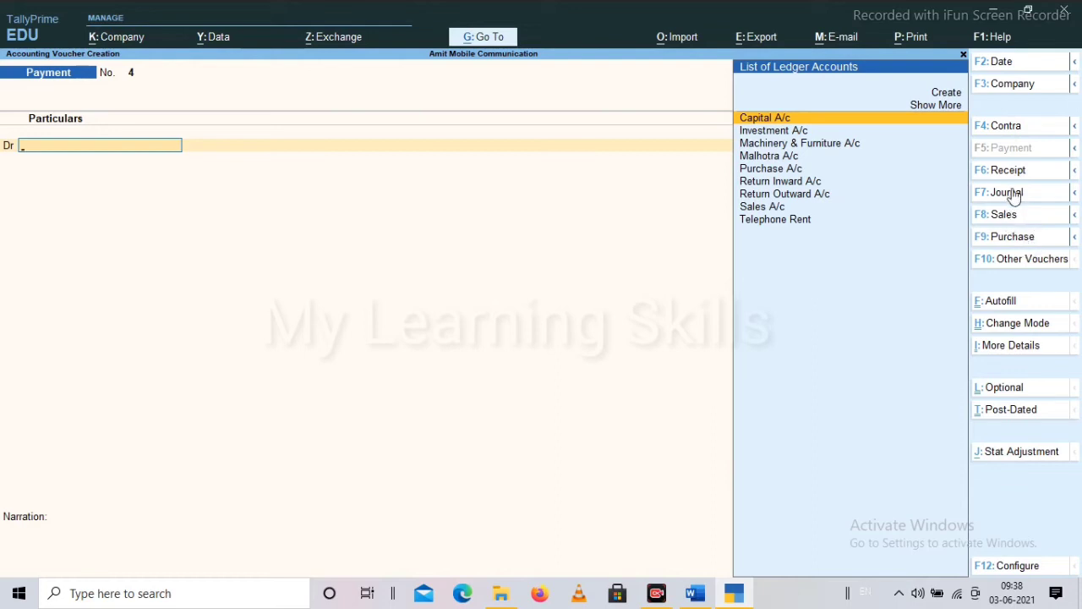
click(735, 597)
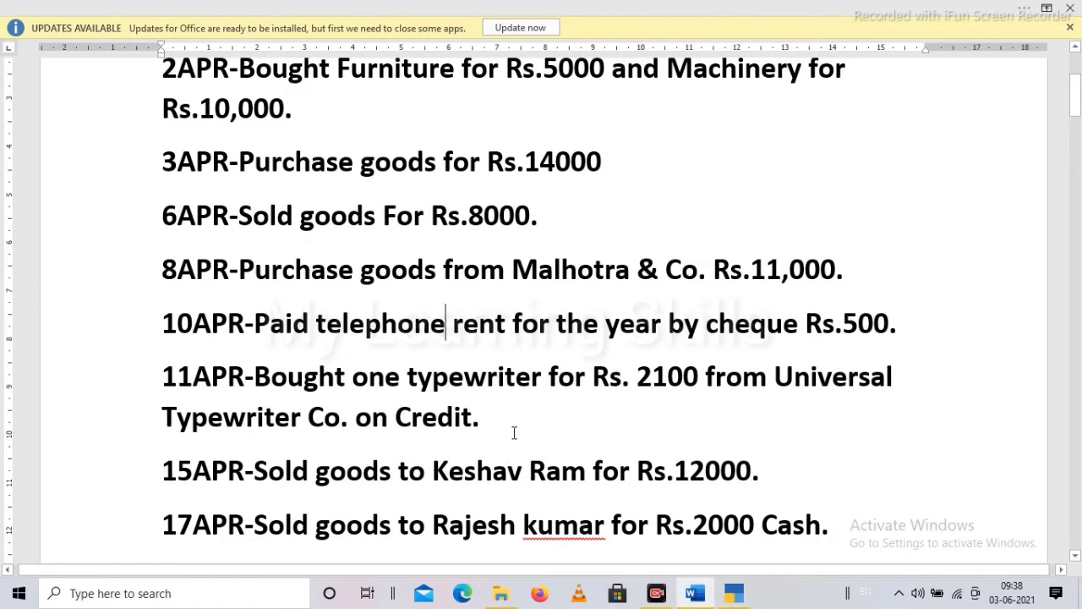
scroll(517, 431, down, 1)
scroll(517, 431, down, 1)
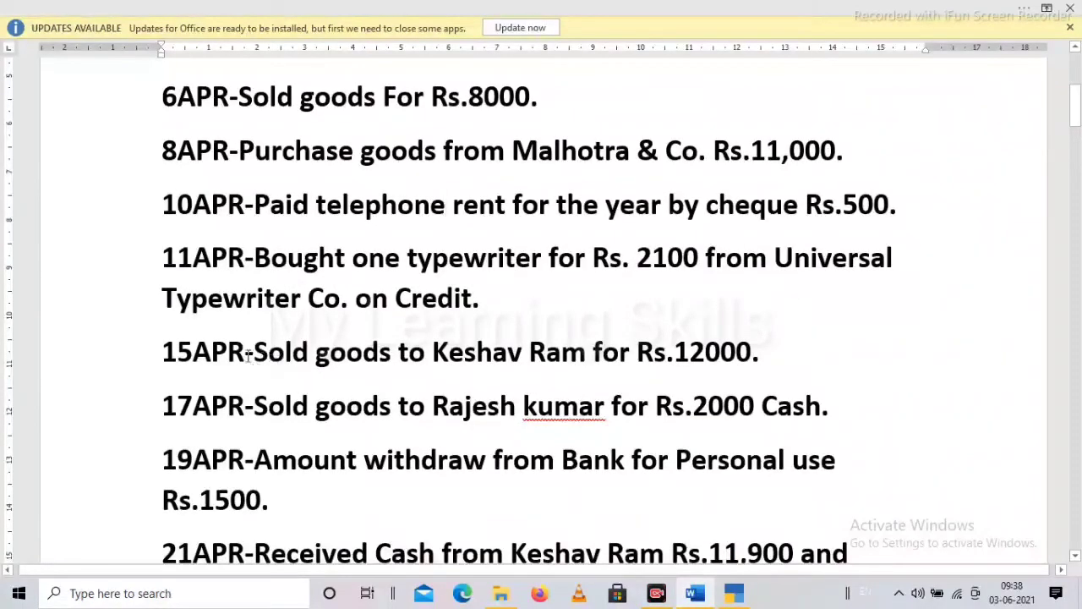
drag(245, 353, 809, 391)
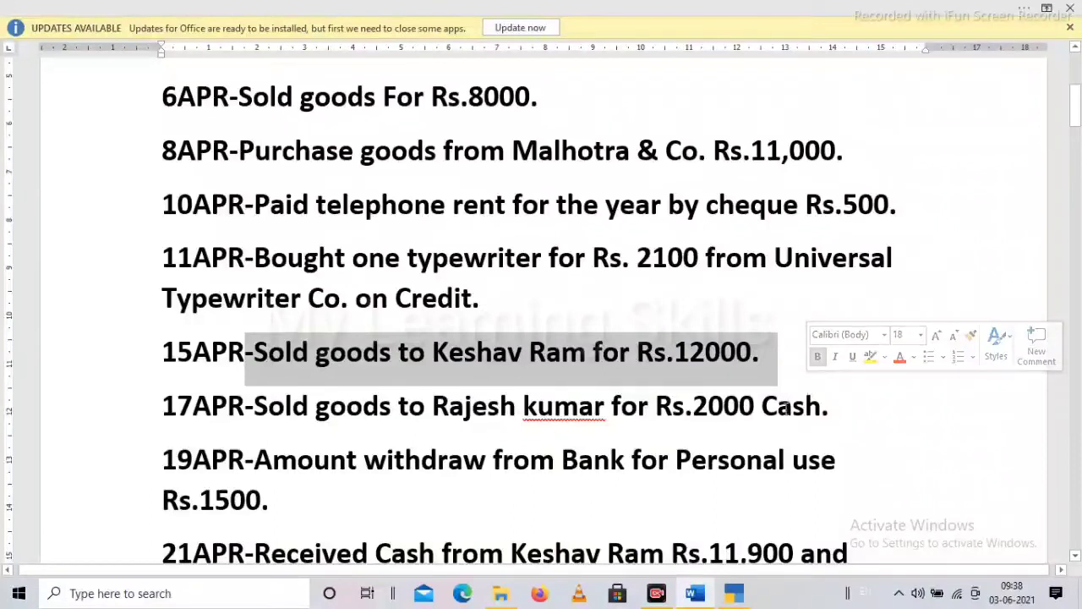
click(785, 410)
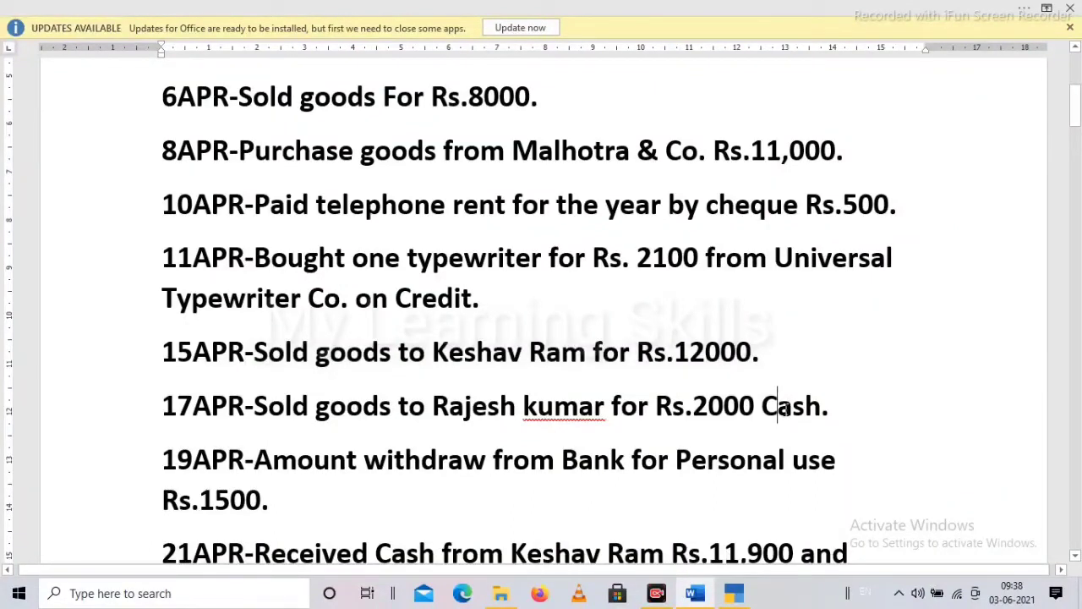
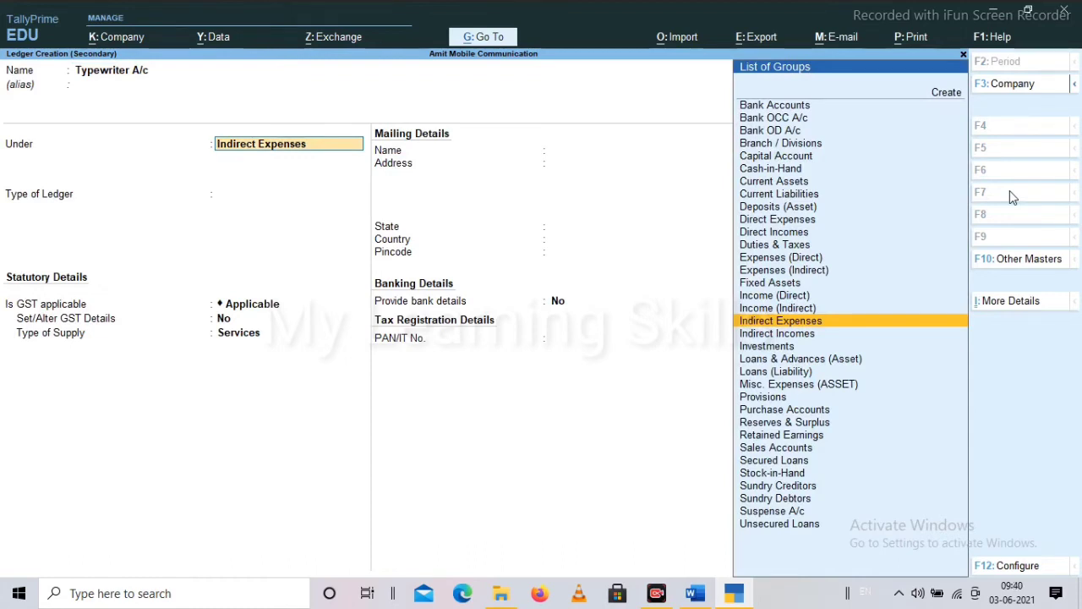
Place the Typewriter A/c ledger under Fixed Assets and save it with the default GST, mailing, banking and tax settings
text(Fix)
key(Return)
key(Return)
key(Return)
key(Return)
key(Return)
key(Return)
key(Return)
key(Return)
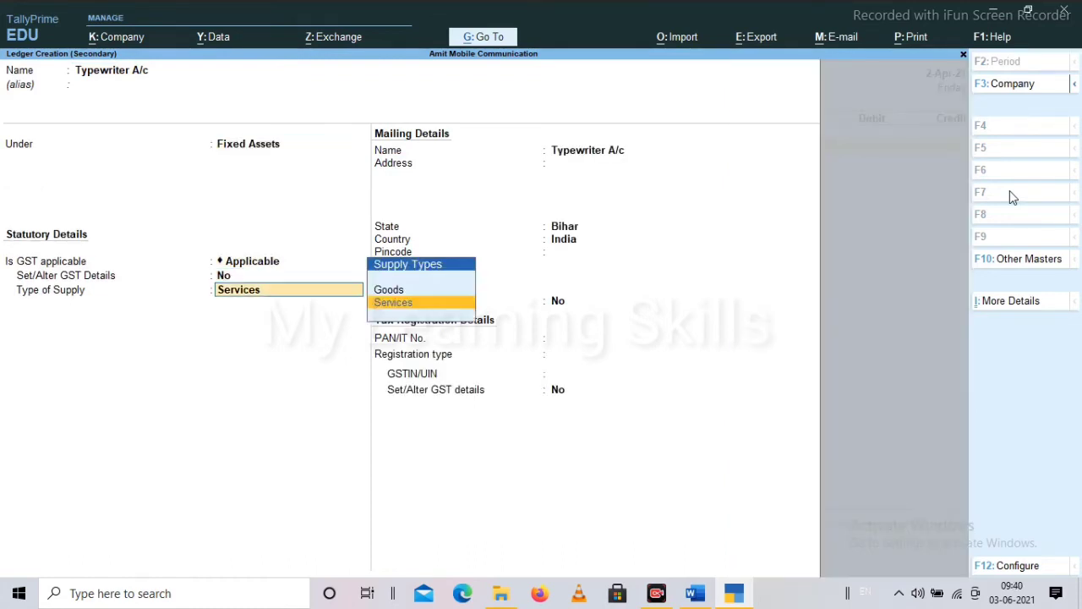
key(Return)
key(Return)
key(Return)
key(Return)
key(Return)
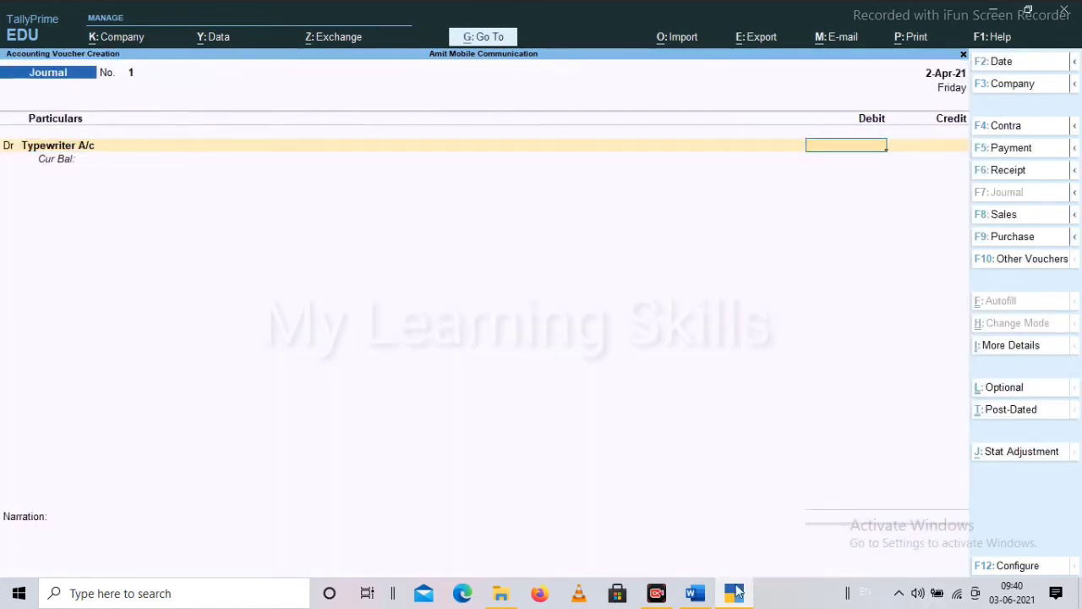
Check the 11 April typewriter amount in the Word document and debit Typewriter A/c with 2,100 in the journal voucher
click(695, 593)
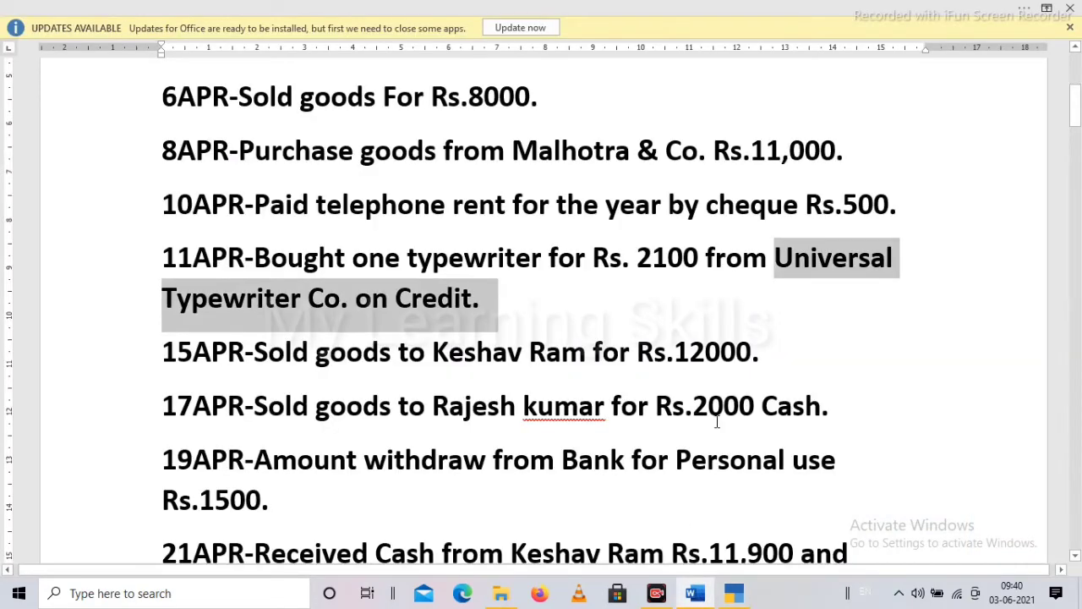
click(695, 592)
text(2100)
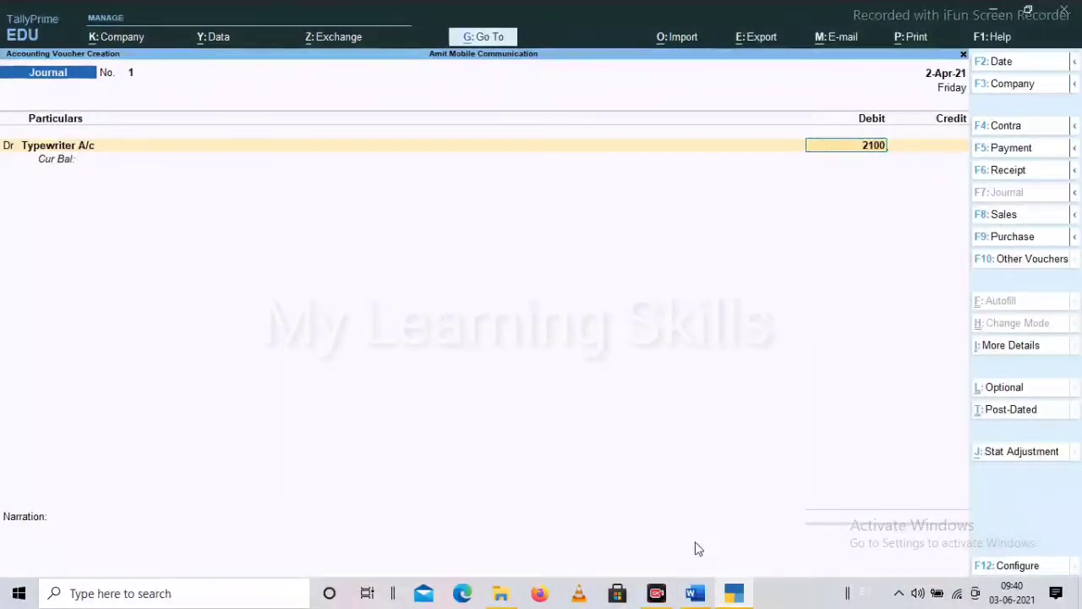
key(Return)
key(Return)
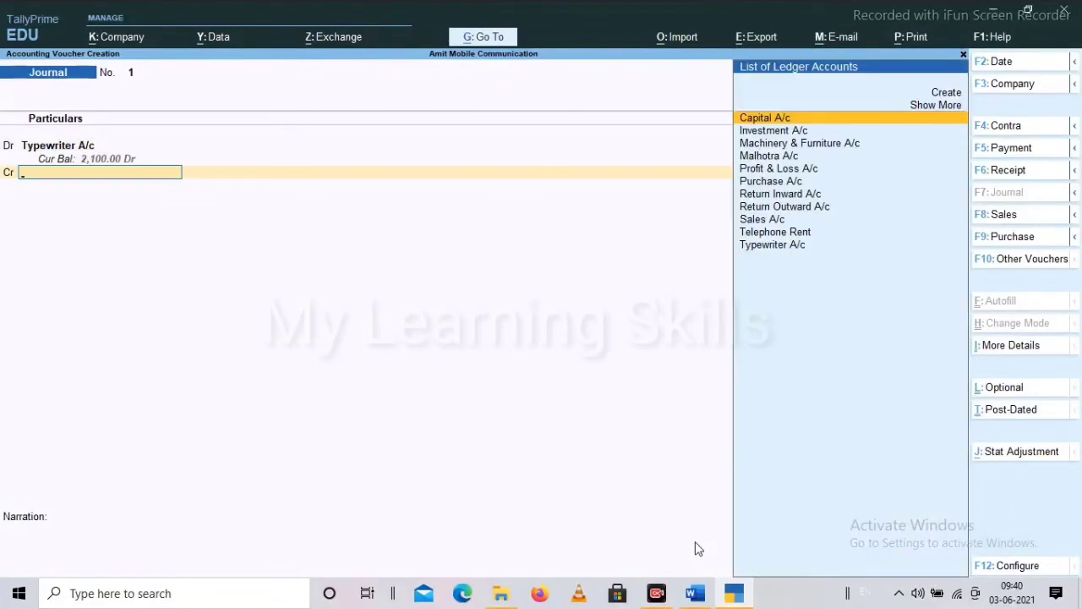
Create a new ledger for the journal's credit line and name it Universal Typewriter Co
key(ctrl)
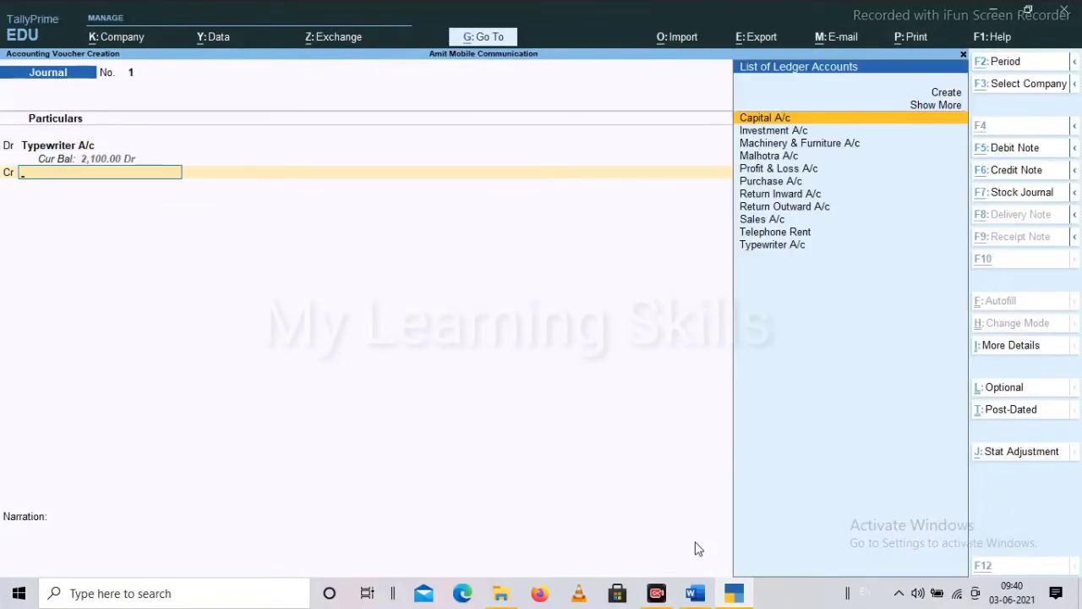
key(alt+c)
text(Uni)
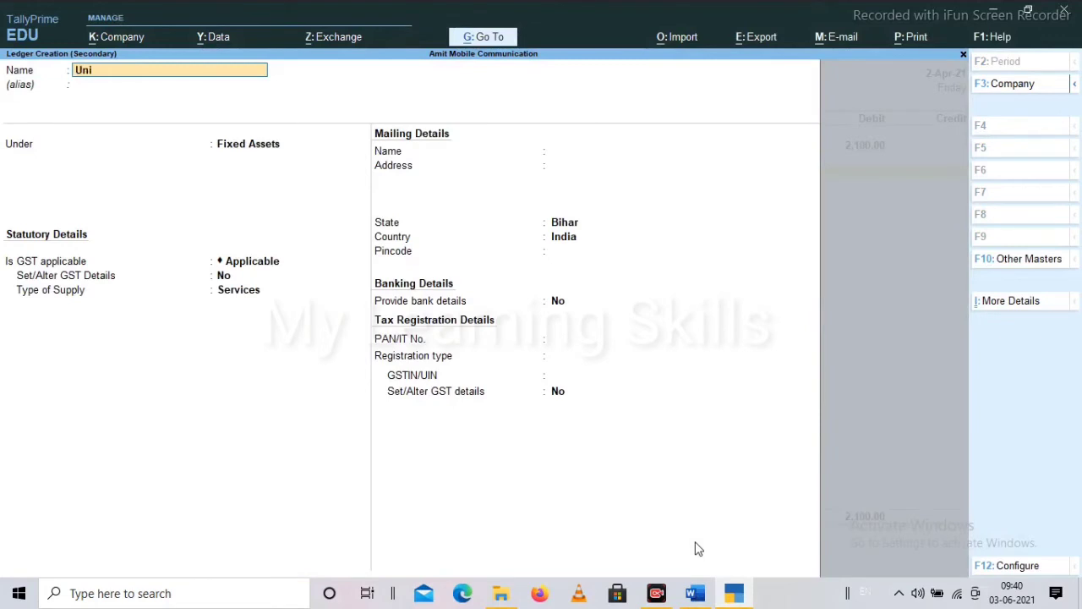
text(versal Typewri)
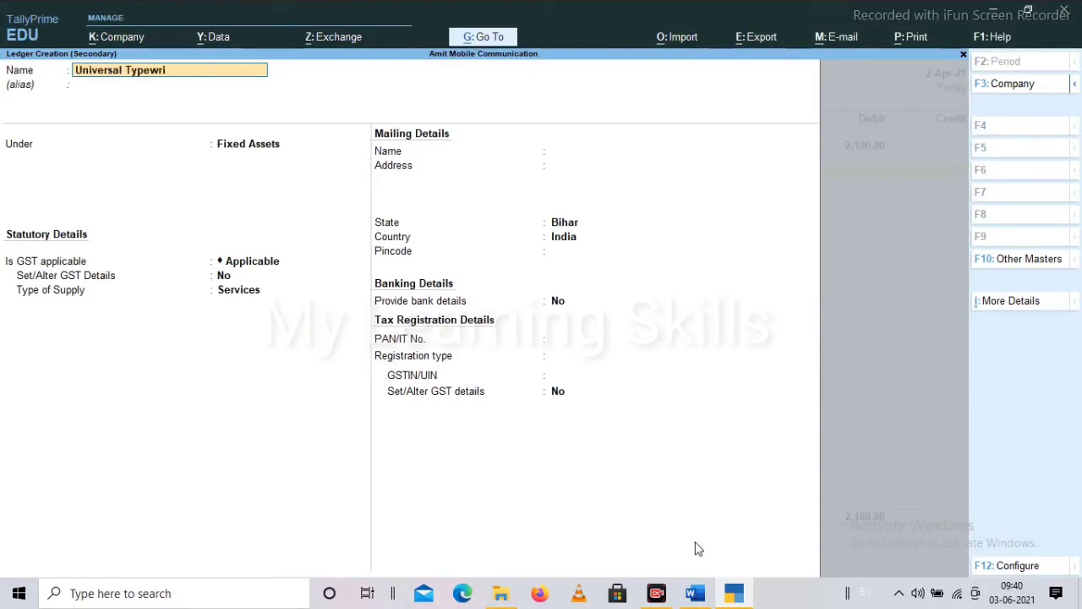
text(ter co.)
key(Return)
key(Return)
Place the Universal Typewriter Co. ledger under Sundry Creditors and keep the default bill-by-bill balance and credit period settings
text(S)
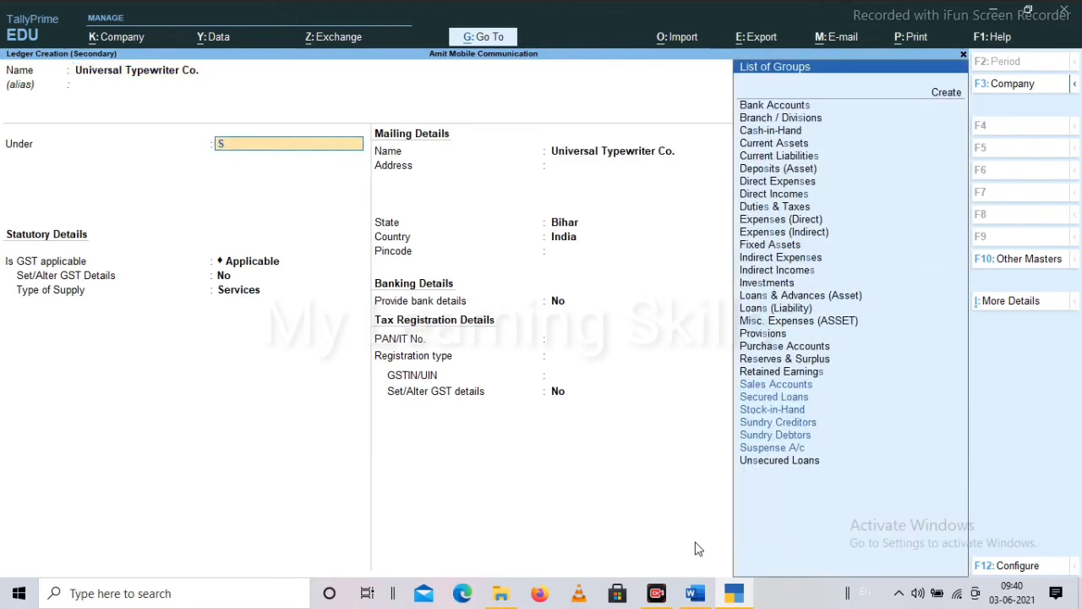
text(und)
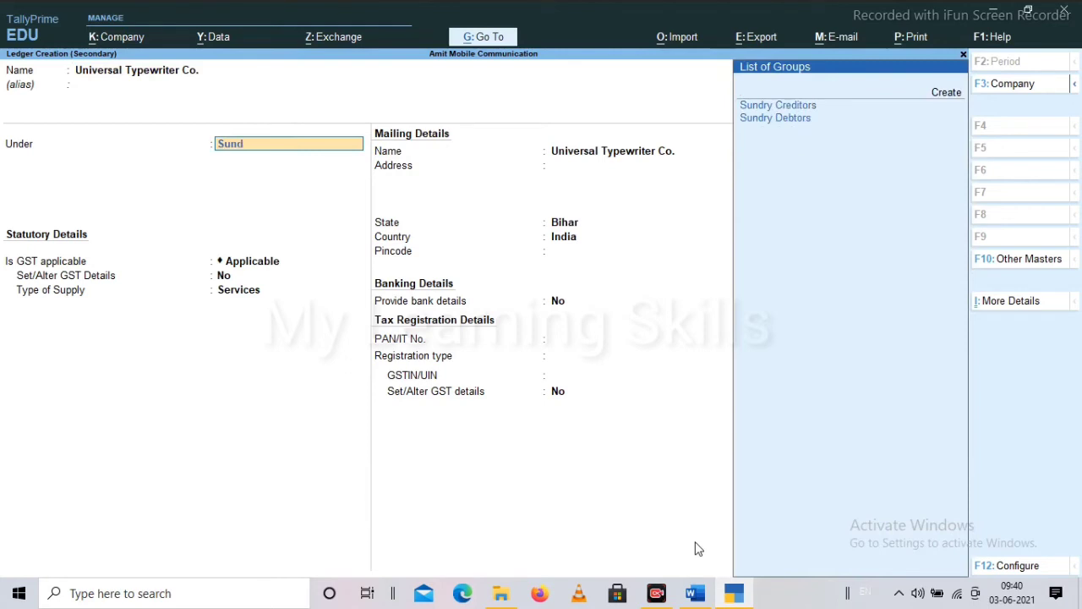
key(Return)
key(Return)
key(Return)
key(Return)
key(Return)
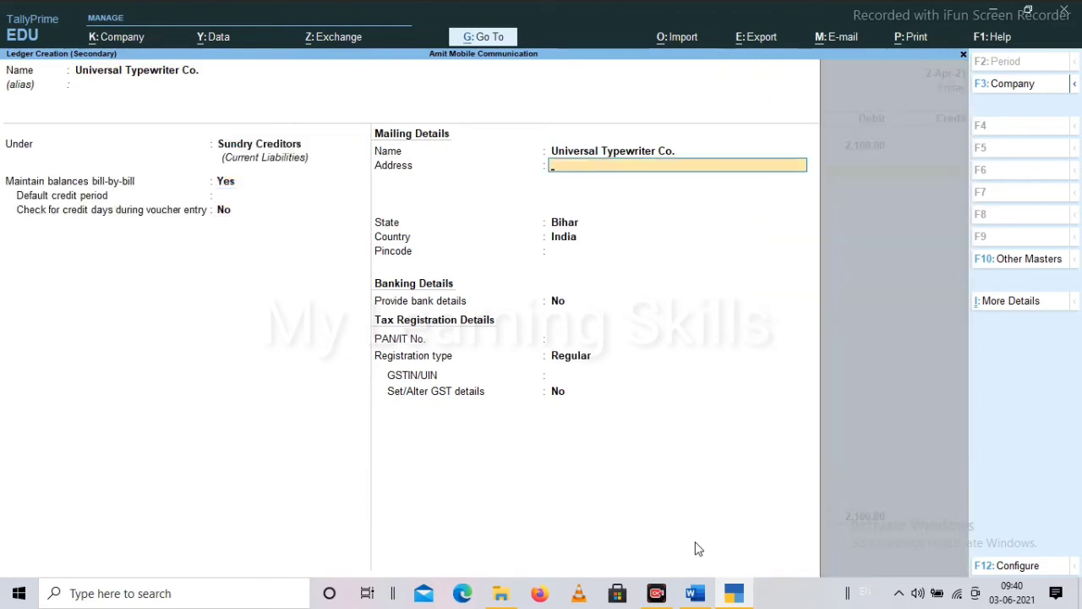
Save the creditor ledger with default mailing, banking and tax details, and credit it with 2,100 in the journal voucher
key(Return)
key(Return)
key(Return)
key(Return)
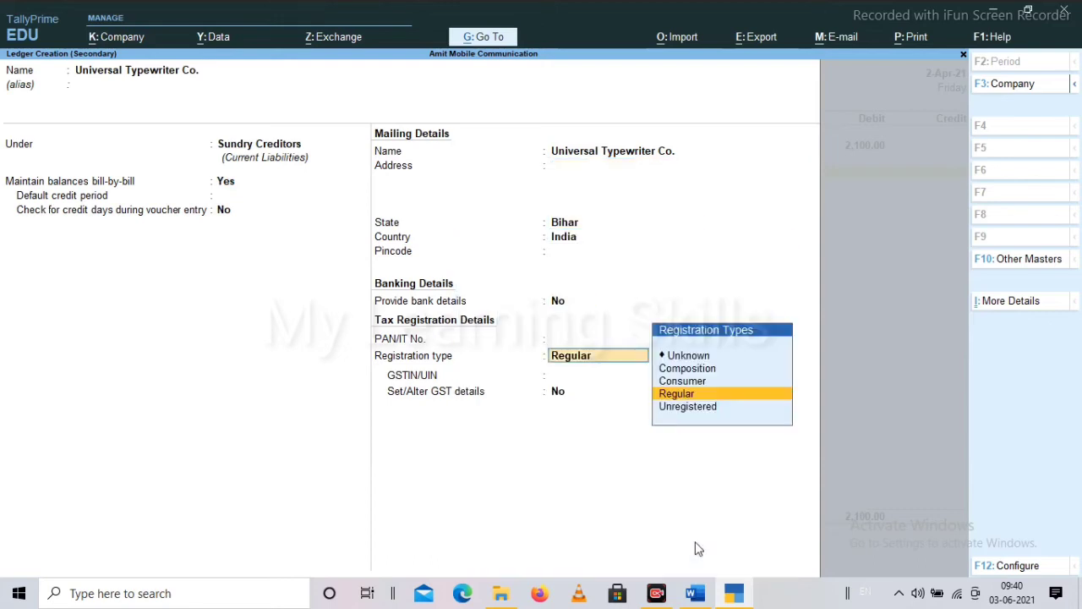
key(Return)
key(Return)
key(Return)
key(Return)
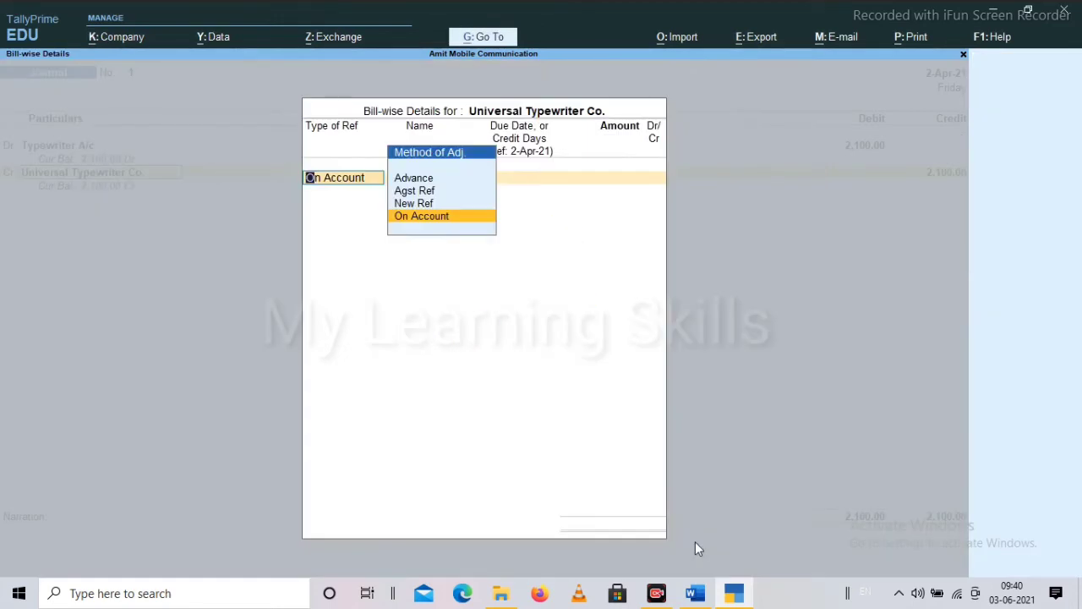
Allocate the 2,100 credit to New Ref 1 without a due date and save the journal voucher without a narration
key(Up)
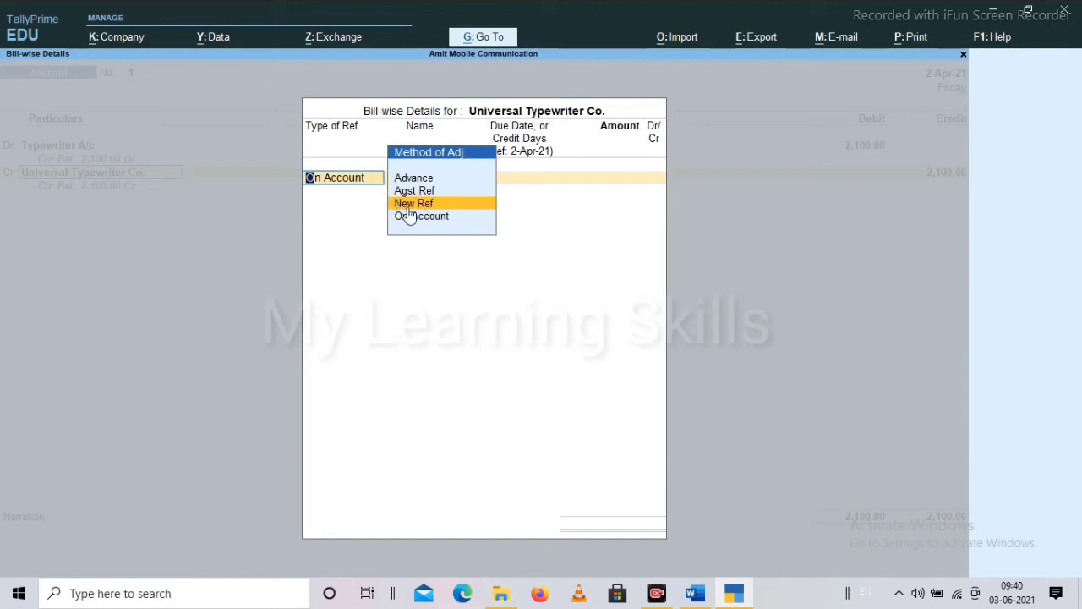
key(Return)
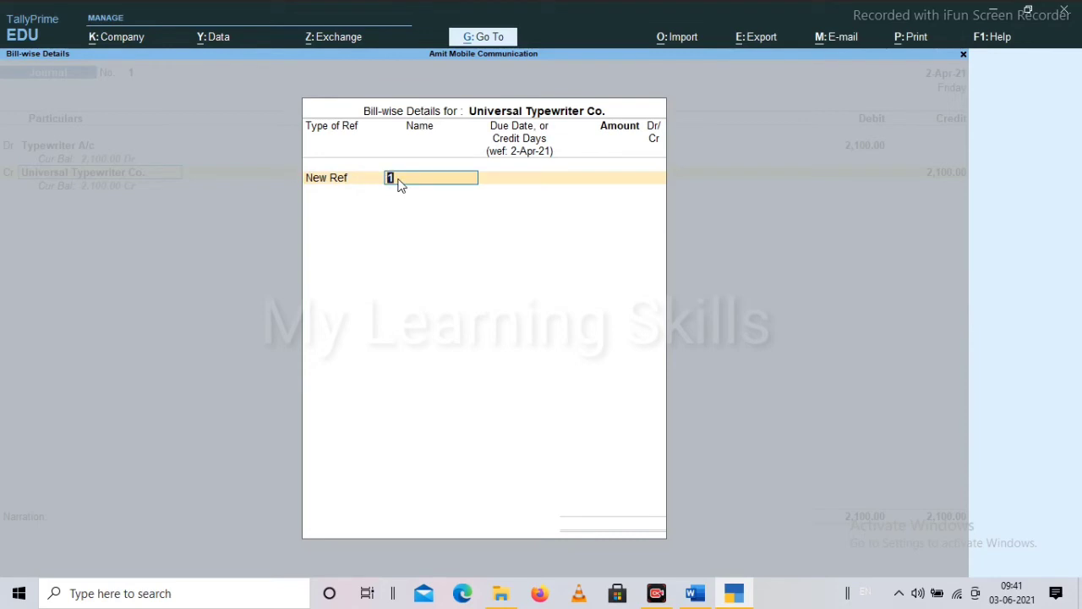
key(Return)
key(Return)
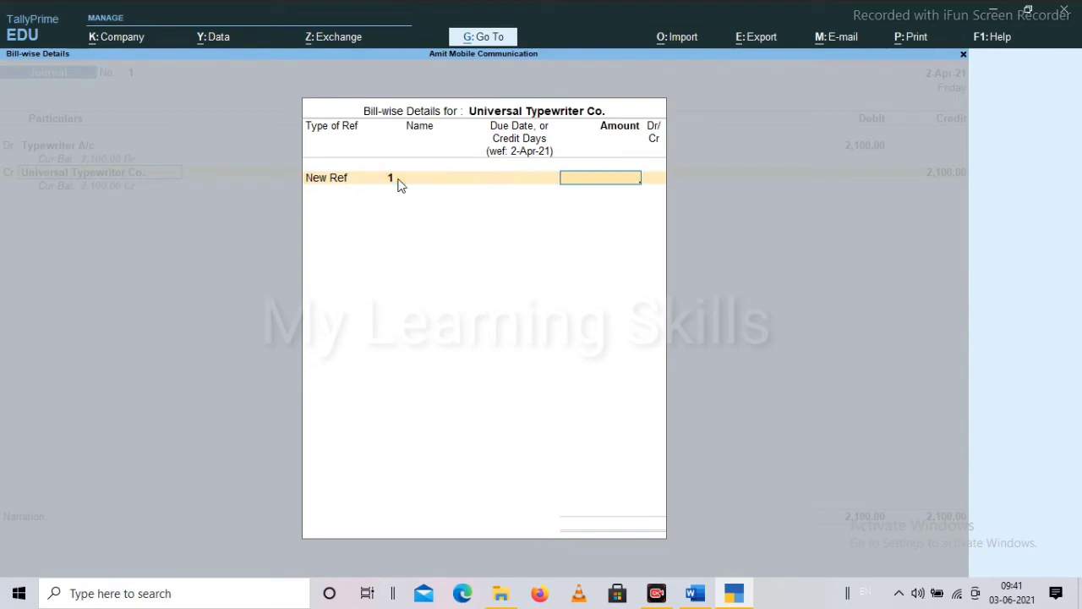
key(BackSpace)
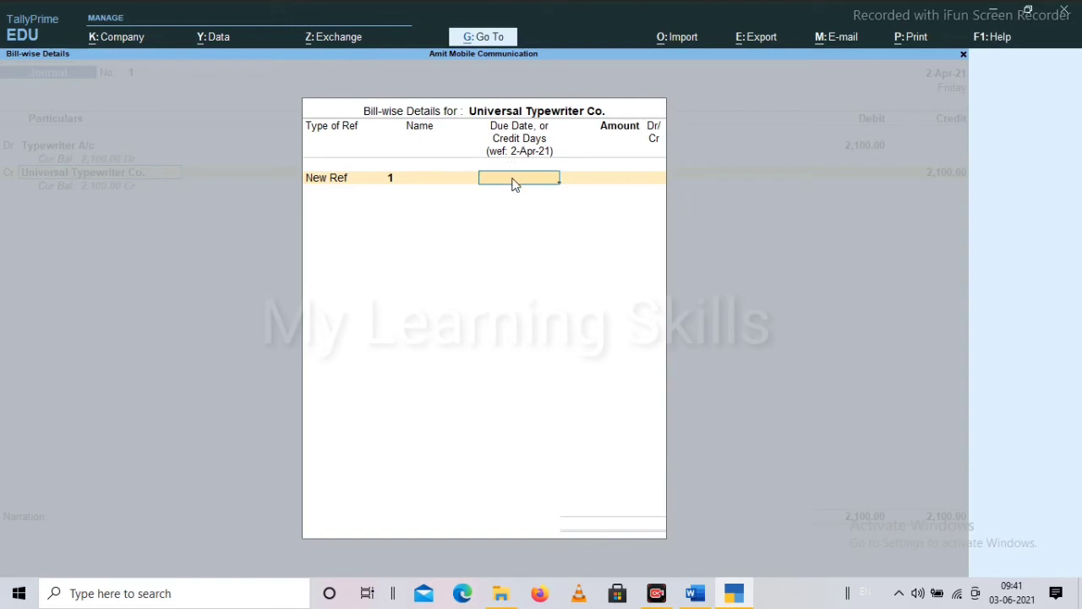
key(Return)
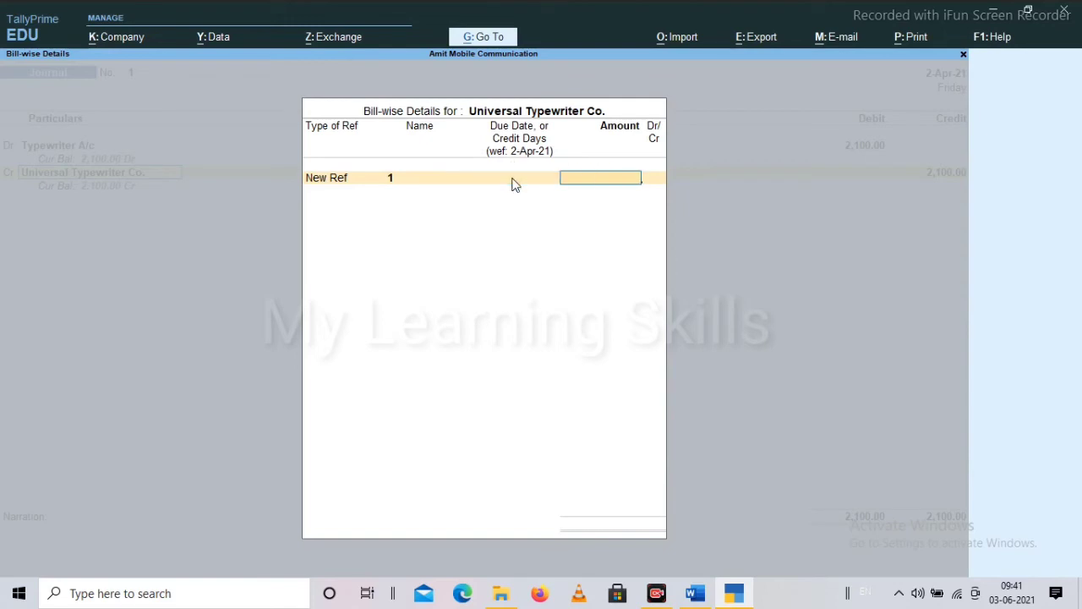
text(2100)
key(Return)
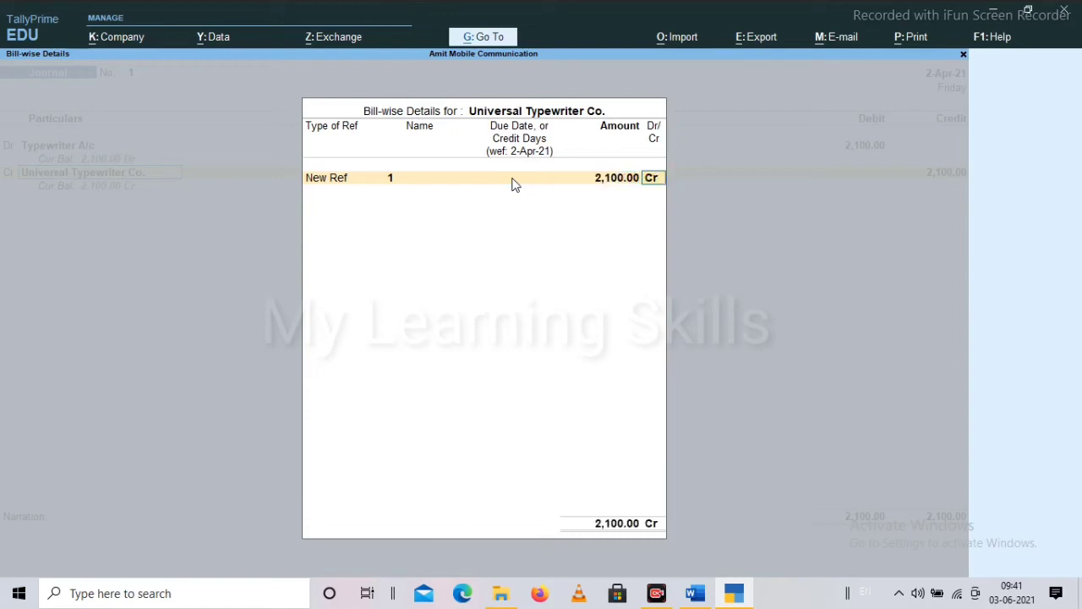
key(Return)
key(Return)
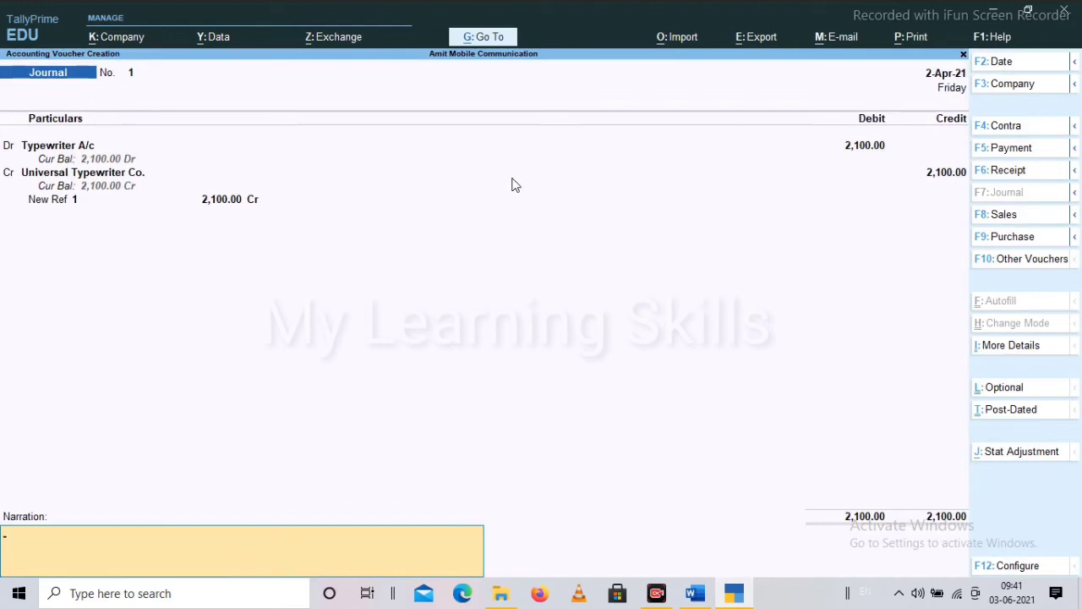
key(Return)
key(Return)
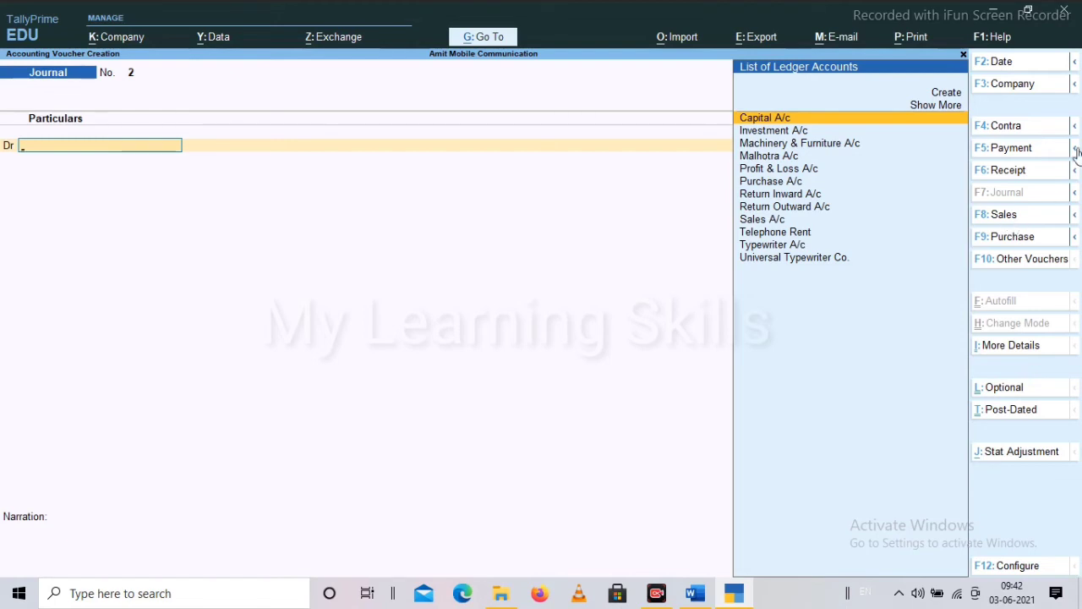
Switch to a payment voucher and choose Universal Typewriter Co. as the ledger to debit
click(1040, 151)
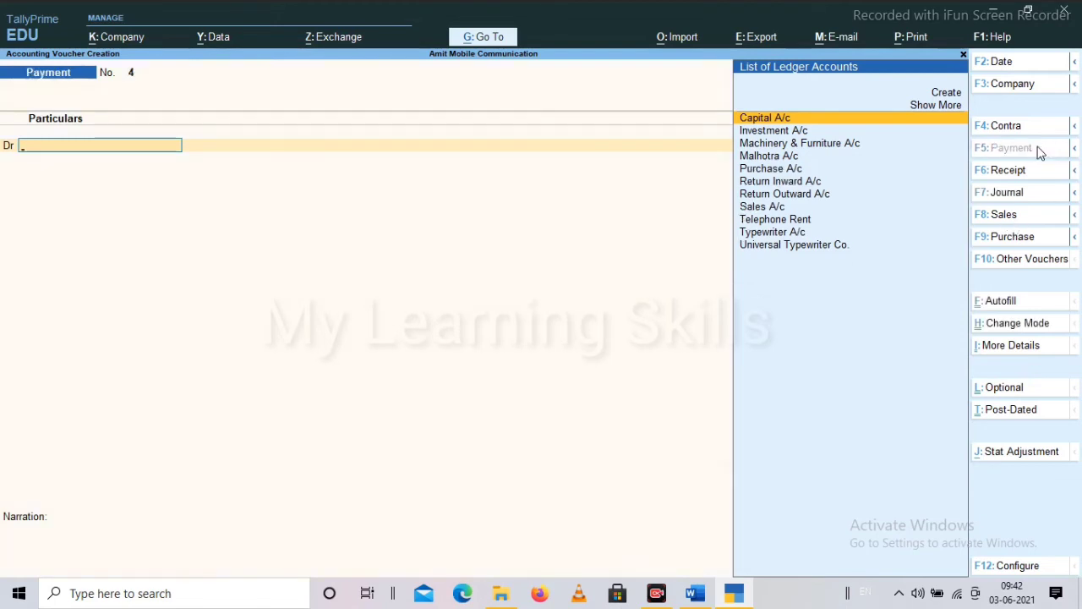
key(Down)
key(Down)
key(Down)
key(Down)
key(Down)
key(Down)
key(Down)
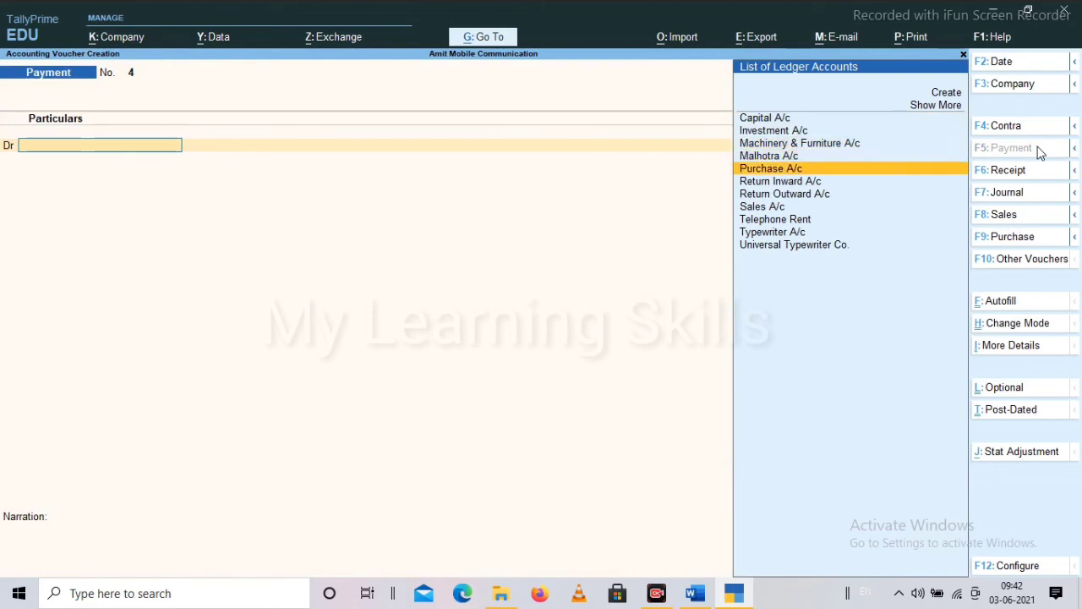
key(Down)
key(Down)
key(Down)
key(Return)
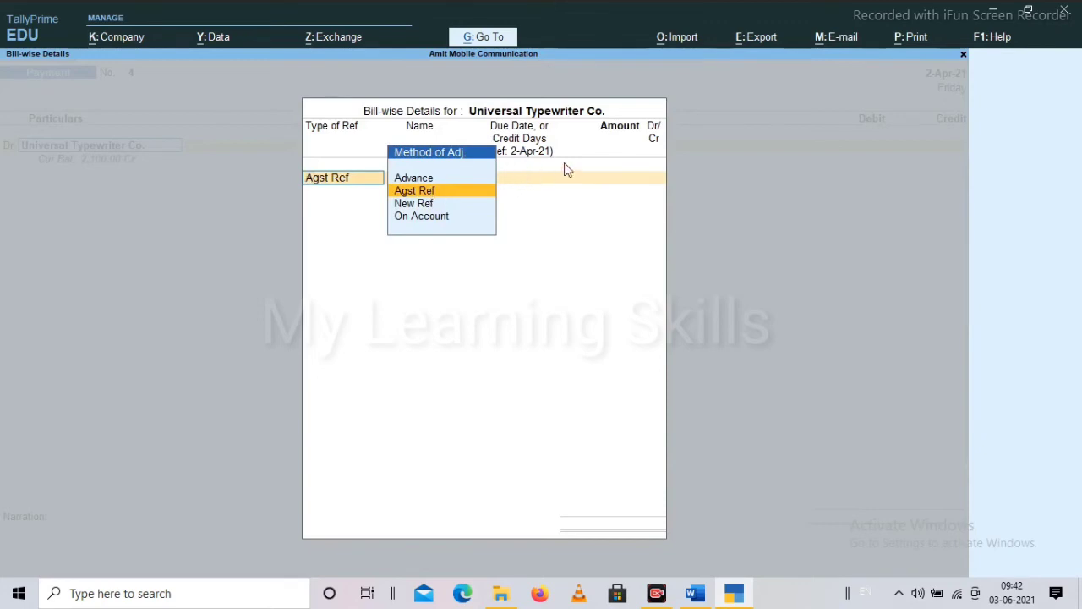
Adjust the payment against pending bill 1 as Agst Ref with an amount of 1,000
key(Return)
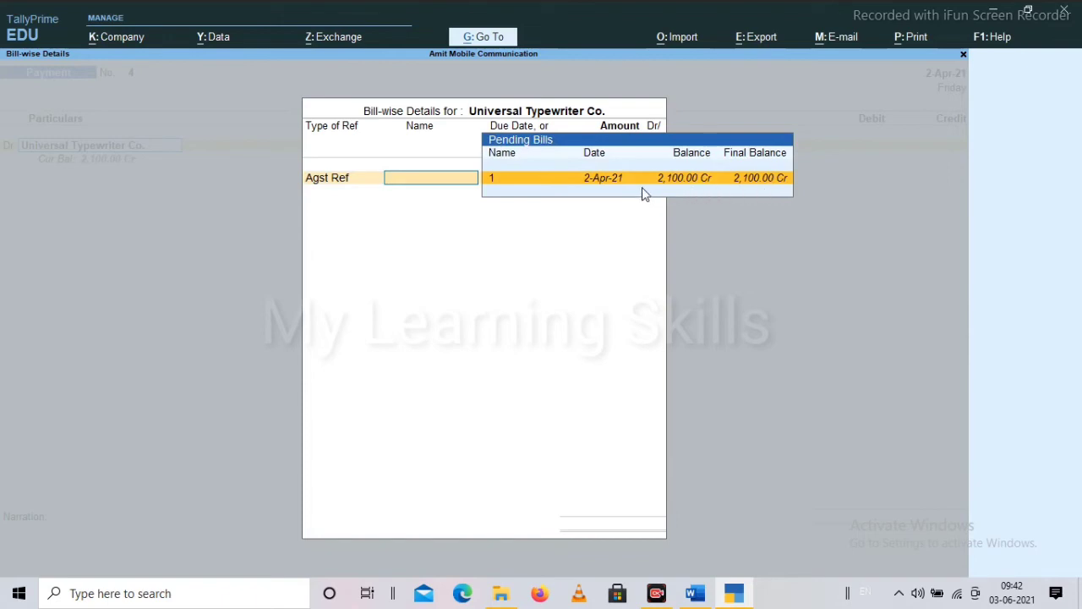
key(Return)
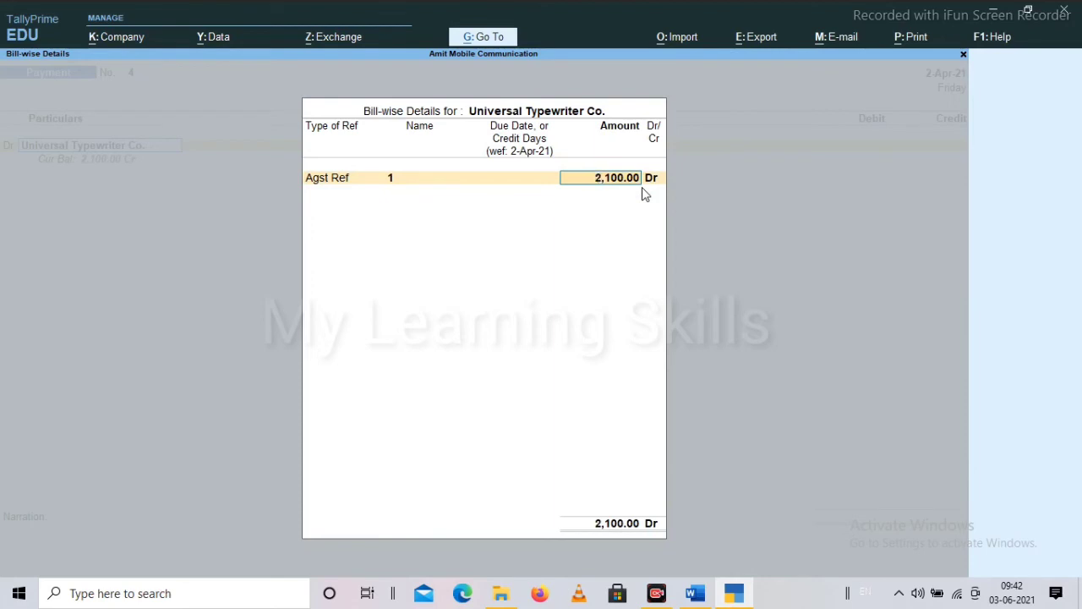
text(10000)
key(BackSpace)
key(Return)
key(Return)
key(Return)
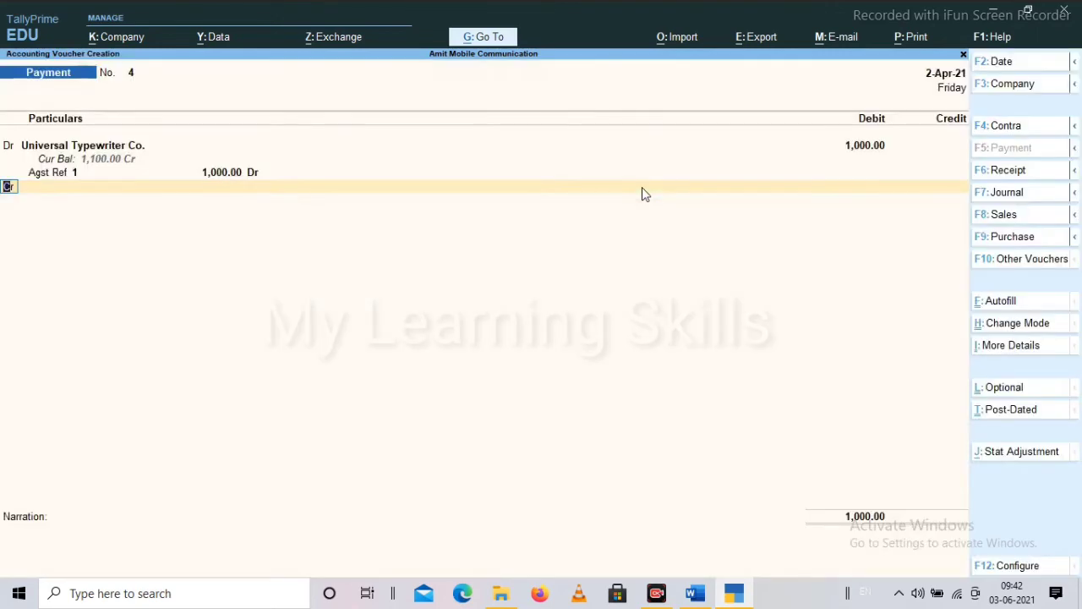
Credit Cash with 1,000 and save the payment voucher without a narration
key(Return)
key(Down)
key(Down)
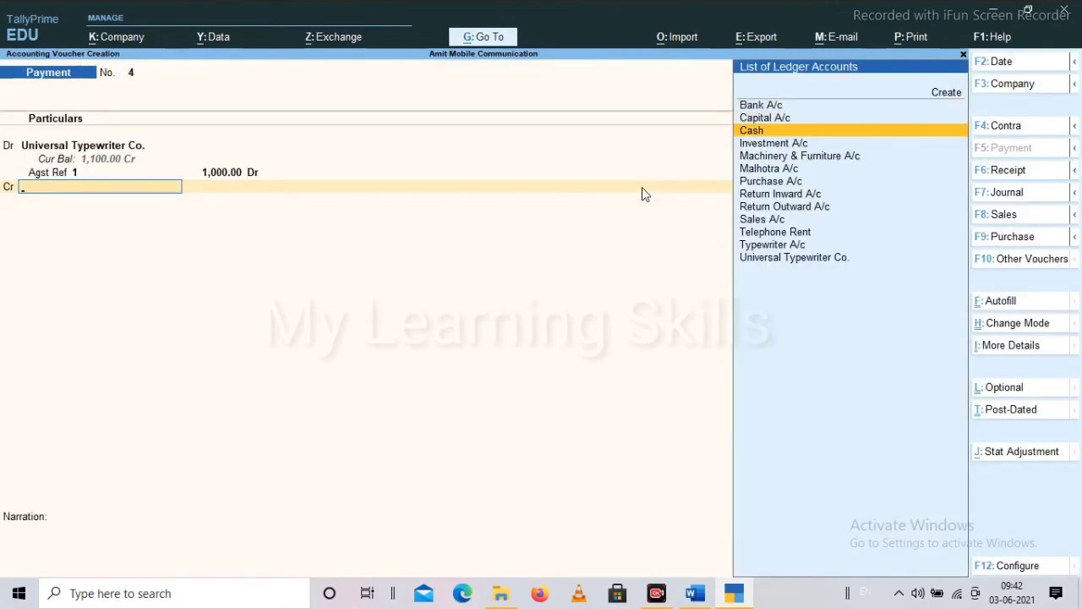
key(Return)
key(Return)
key(Return)
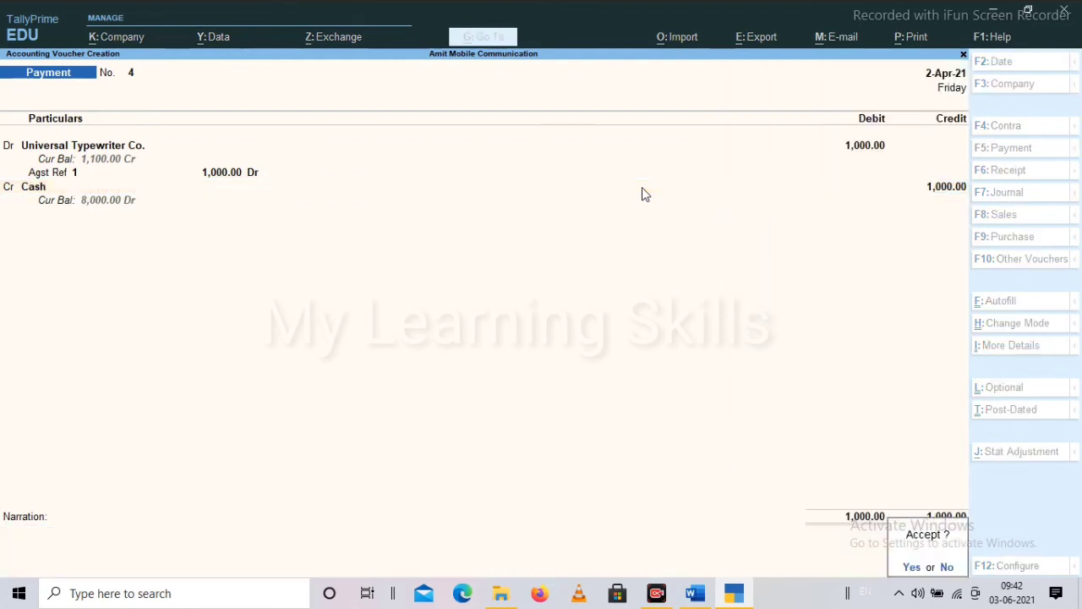
key(Return)
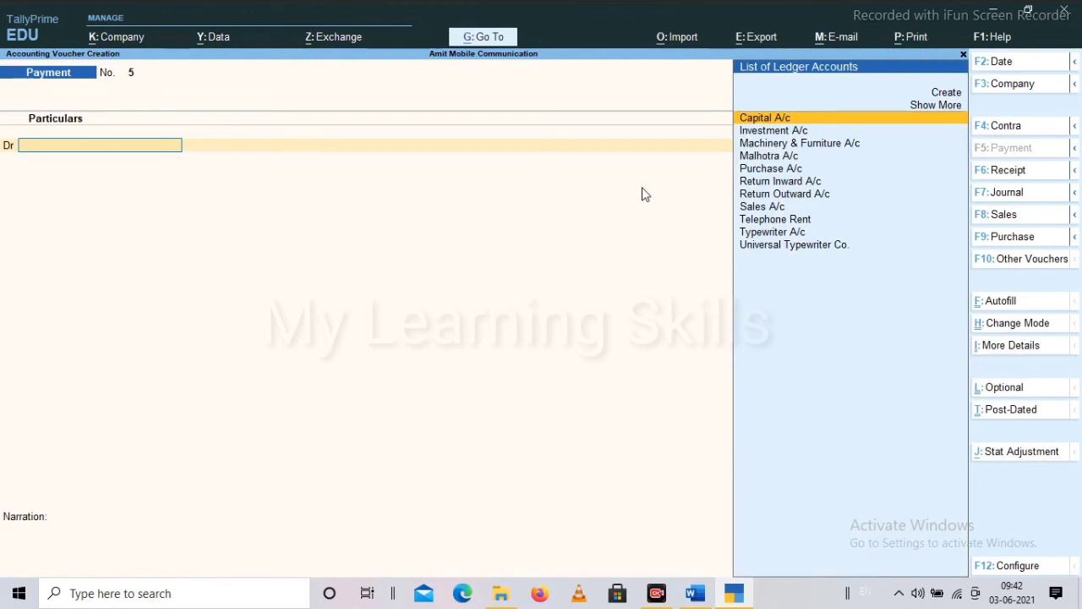
Choose Universal Typewriter Co. as the debit ledger in a second payment voucher
key(Down)
key(Down)
key(Down)
key(Down)
key(Down)
key(Down)
key(Down)
key(Down)
key(Down)
key(Down)
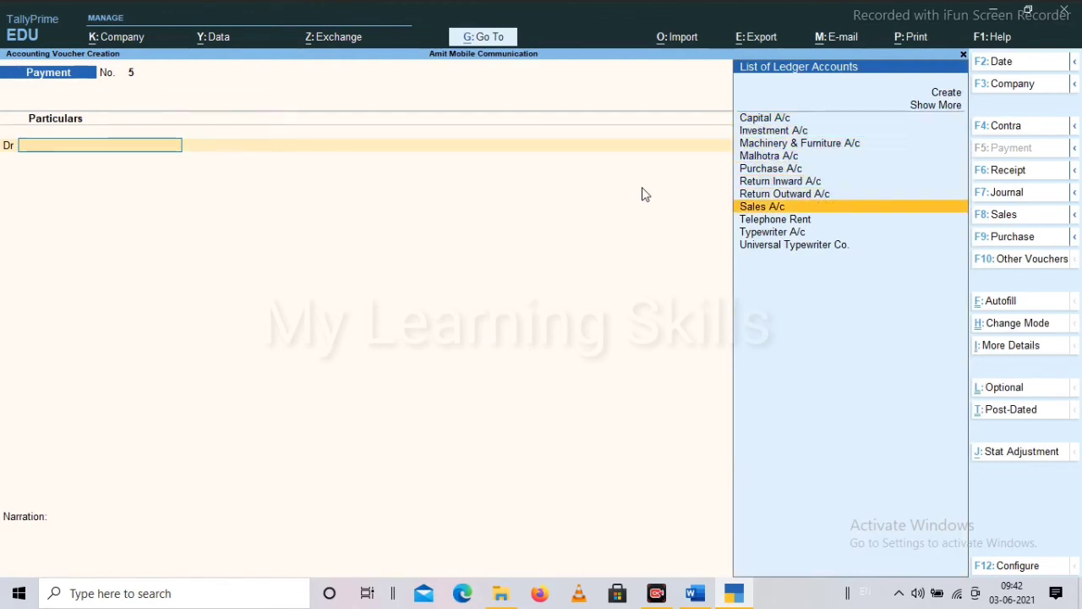
key(Return)
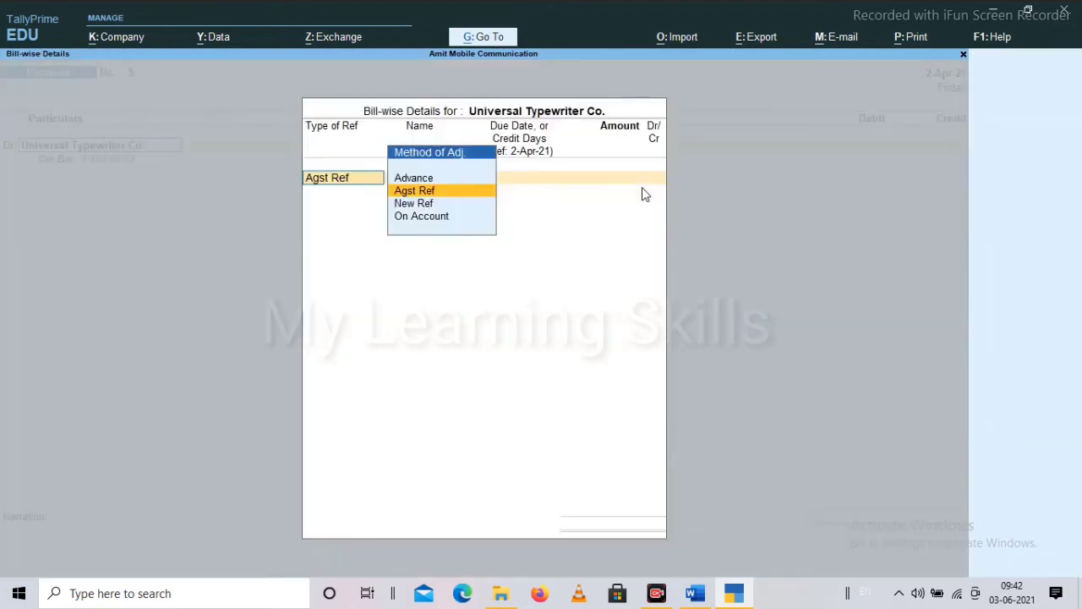
Settle bill 1 as Agst Ref for 1,100 and save the payment with Cash credited and no narration
key(Return)
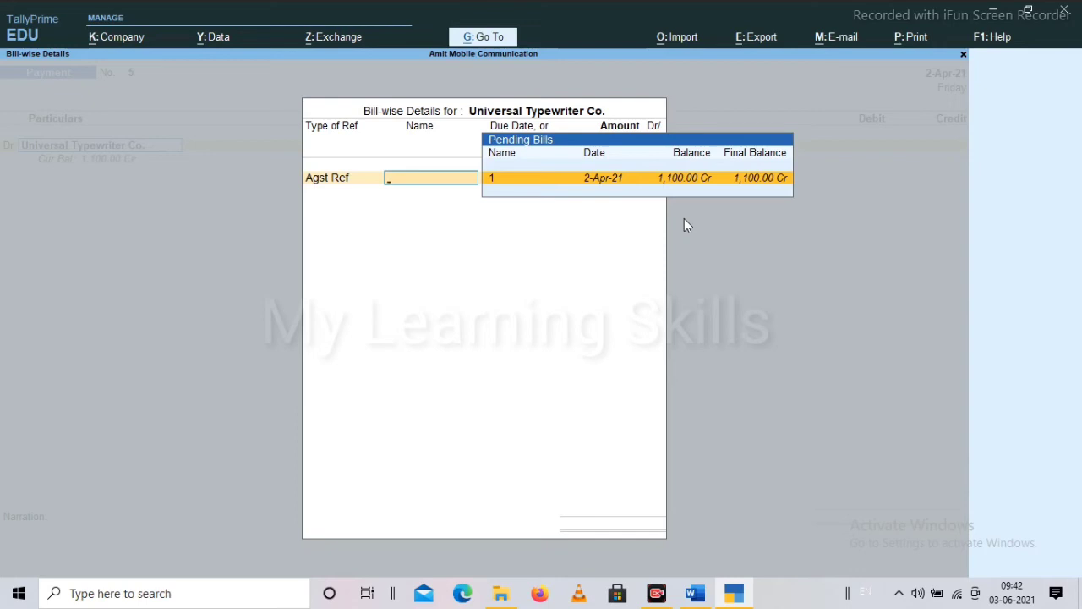
key(Return)
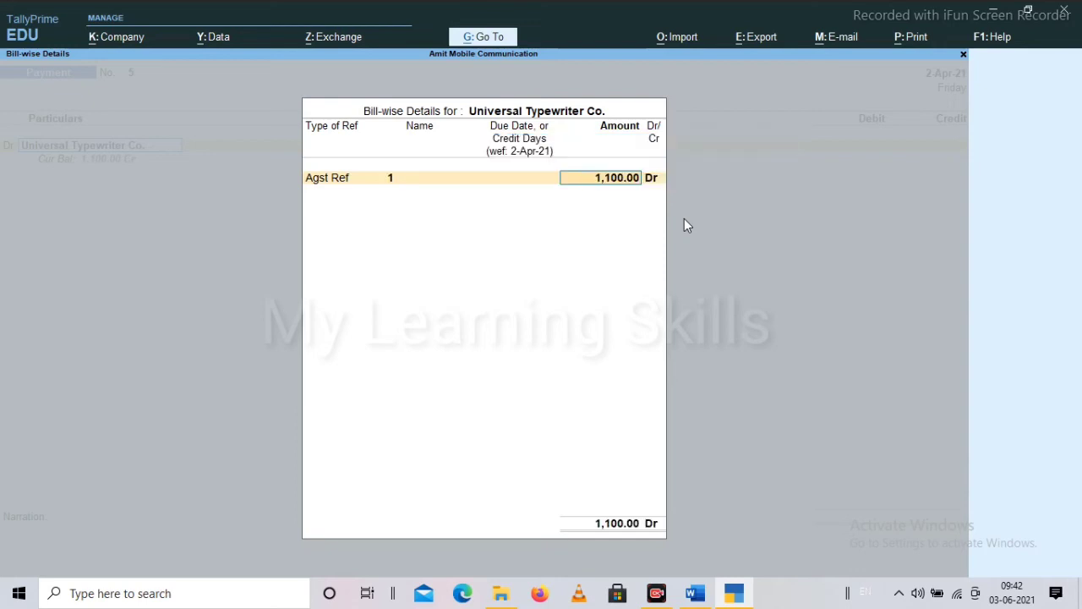
key(Return)
key(Return)
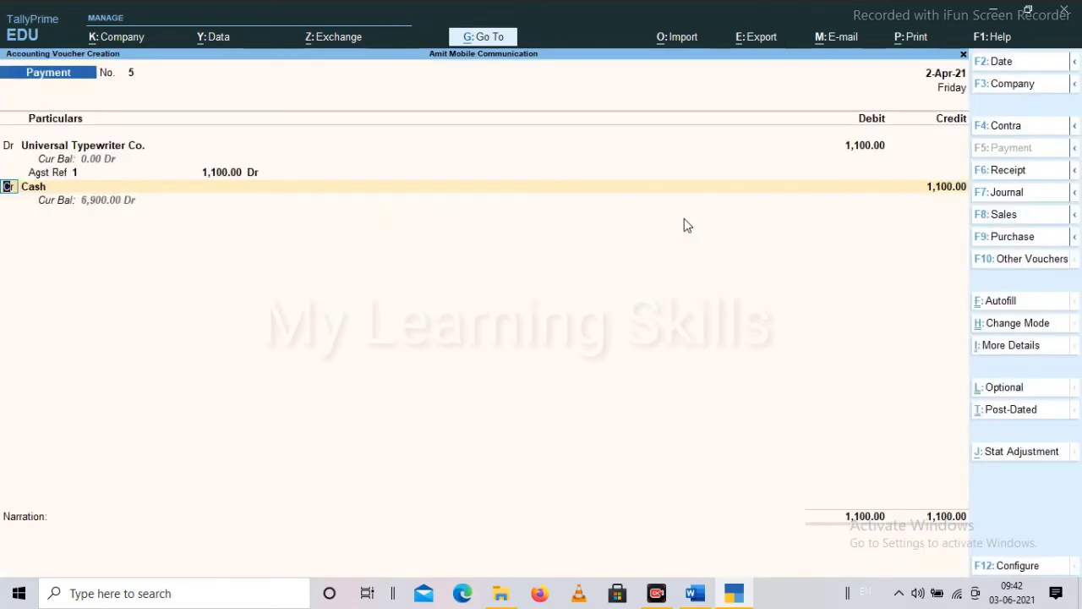
key(Return)
key(Return)
key(Return)
key(Return)
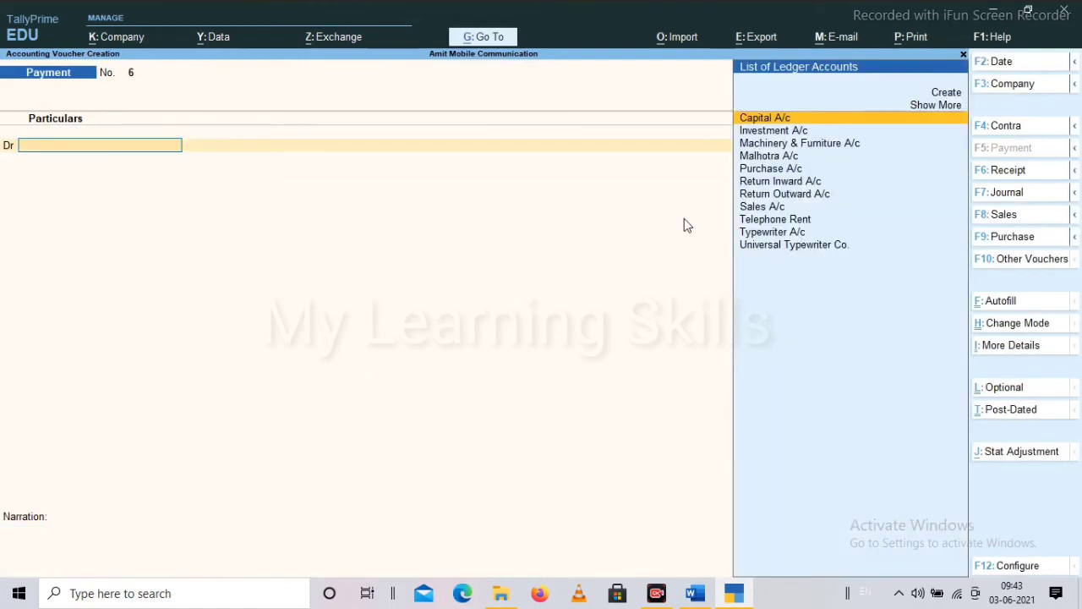
Debit Universal Typewriter Co. in another payment voucher and choose Agst Ref to check for remaining pending bills
key(Down)
key(Down)
key(Down)
key(Down)
key(Down)
key(Down)
key(Down)
key(Down)
key(Down)
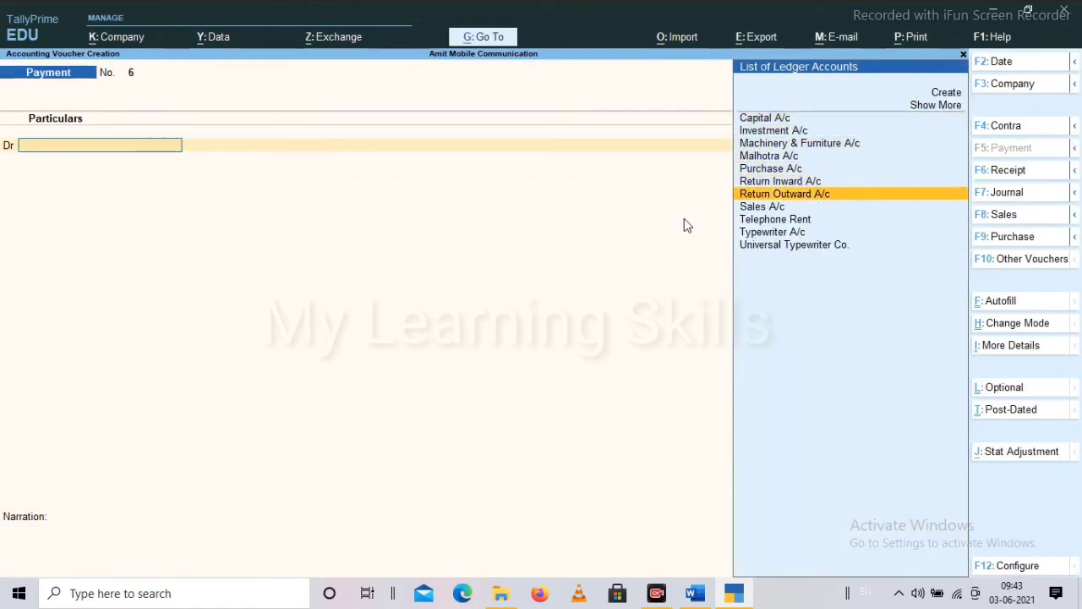
key(Down)
key(Return)
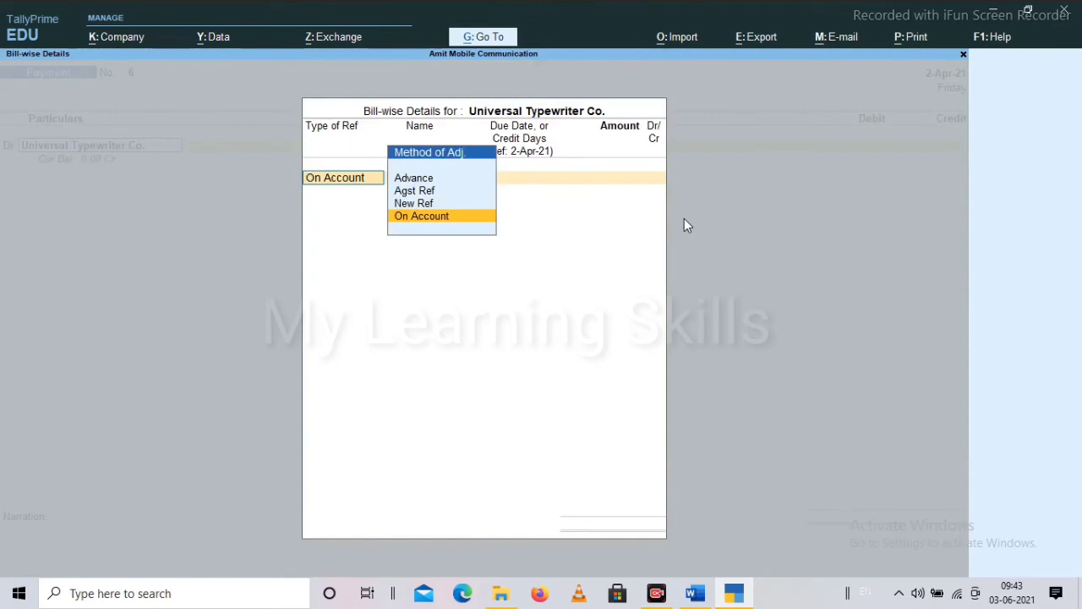
key(Up)
key(Up)
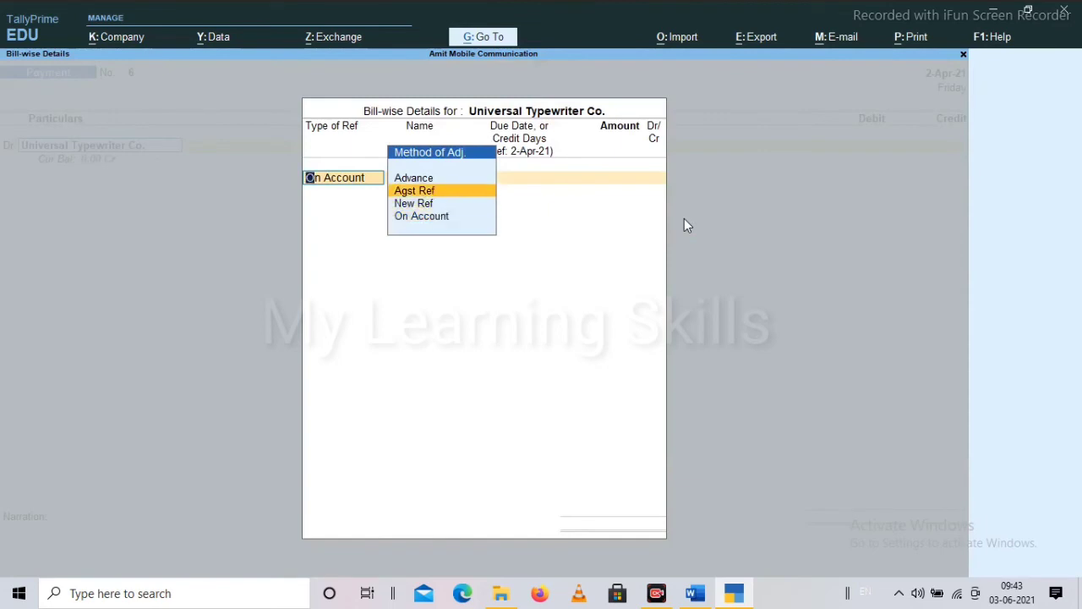
key(Return)
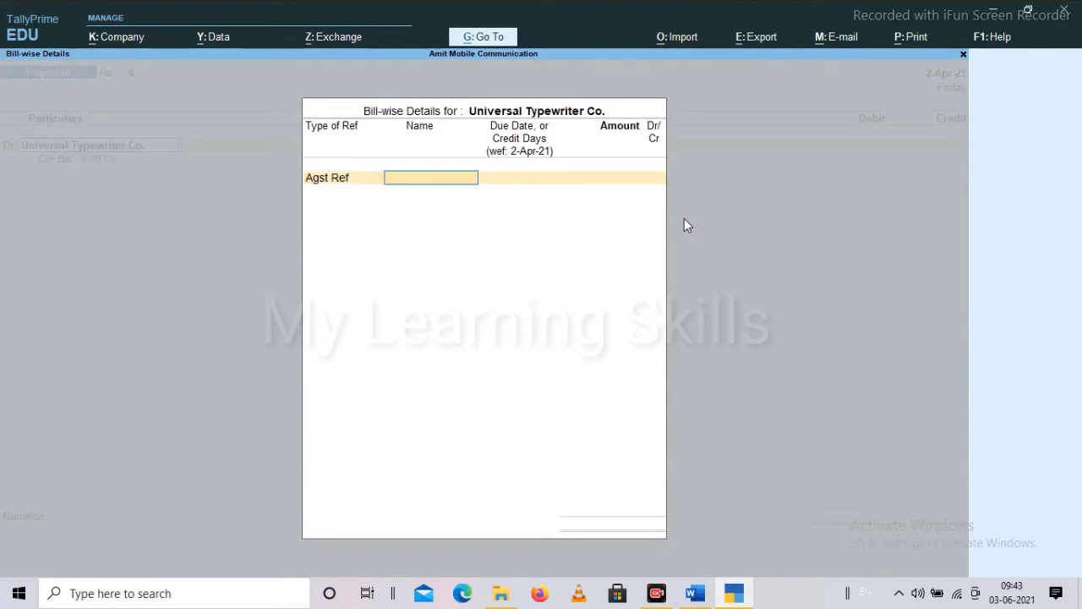
Try the On Account reference type for Universal Typewriter Co. and discard the unfinished payment voucher
key(BackSpace)
key(Down)
key(Down)
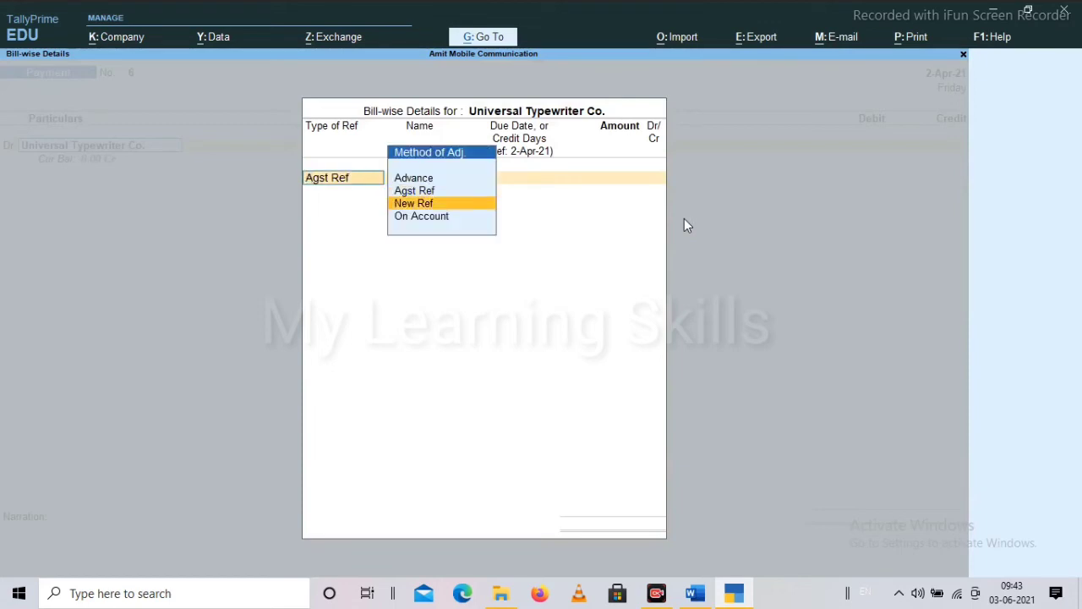
key(Return)
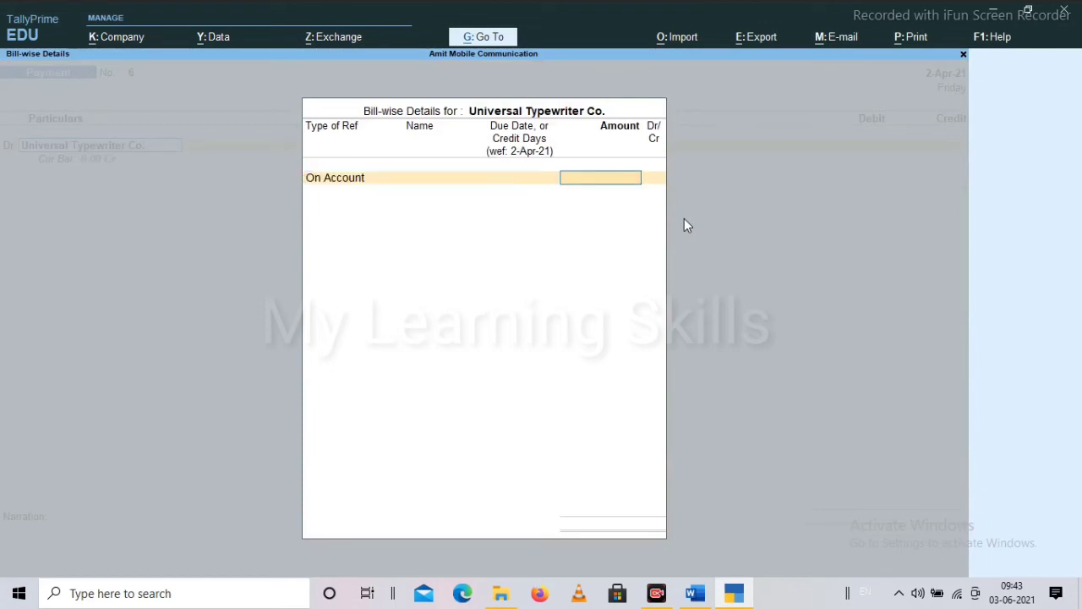
key(Escape)
key(y)
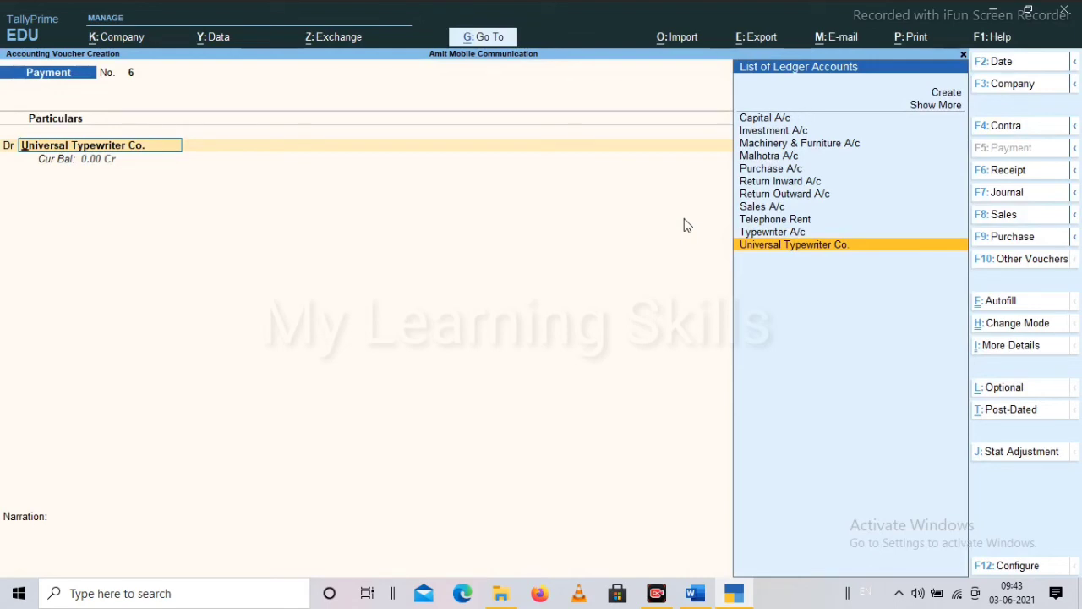
key(BackSpace)
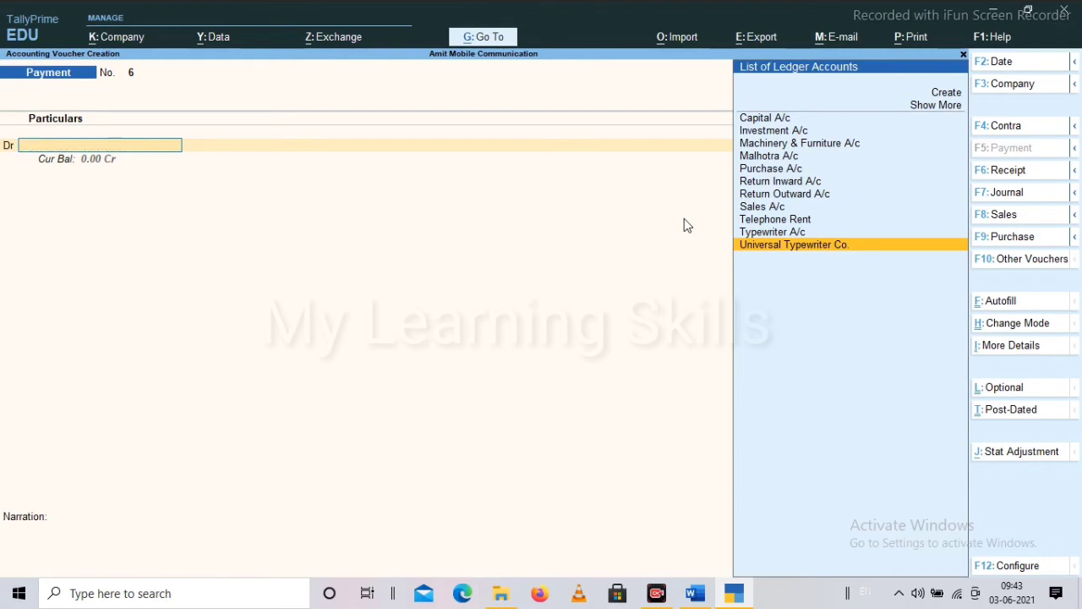
key(Escape)
key(Return)
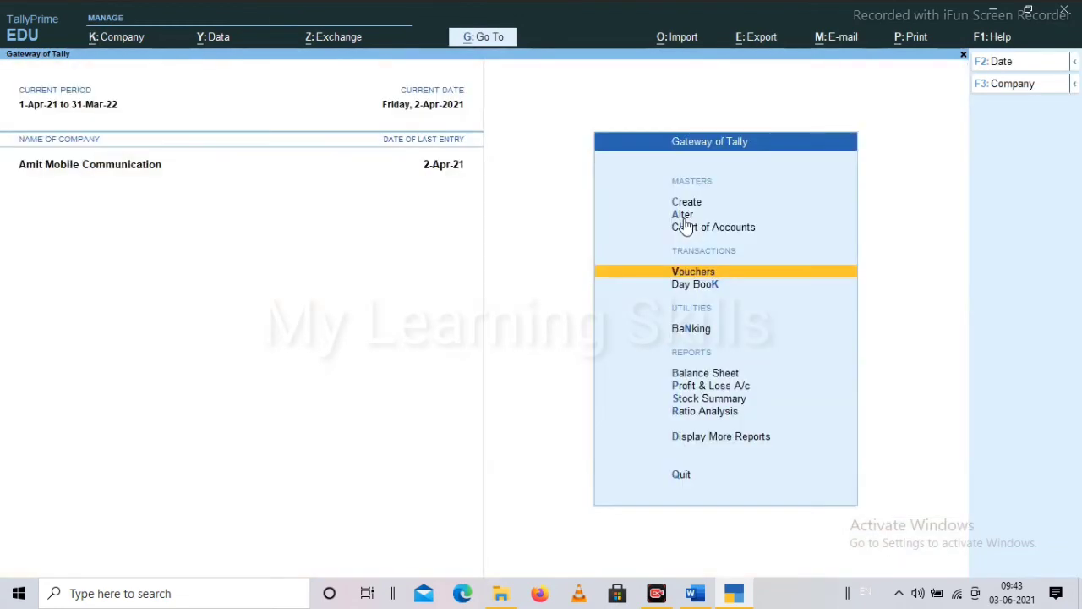
Open the Day Book and set its period from 1-4-2021 to 2-4-2021
key(Down)
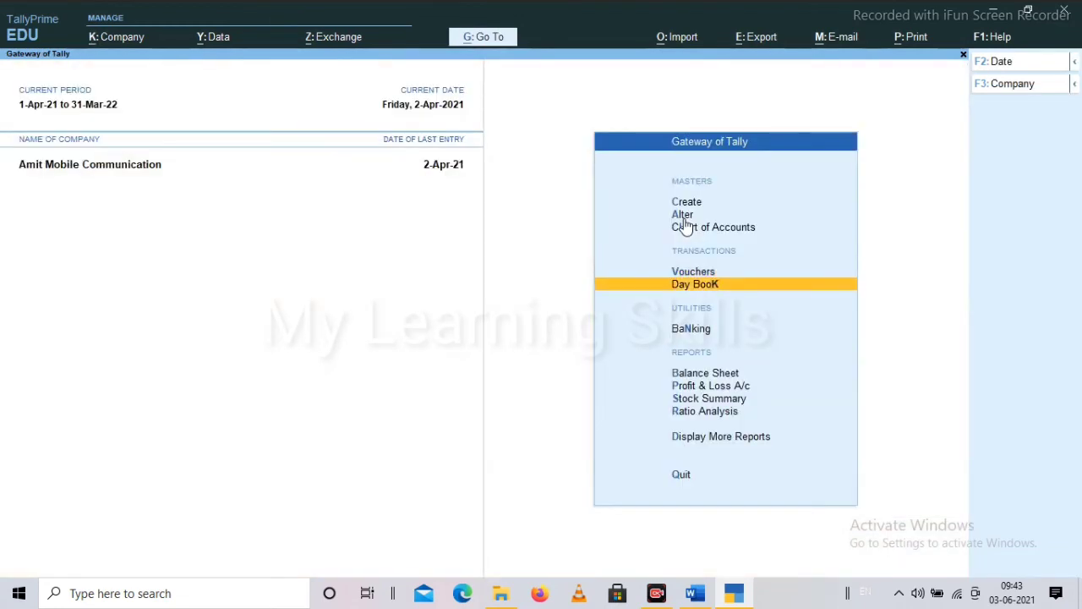
key(Return)
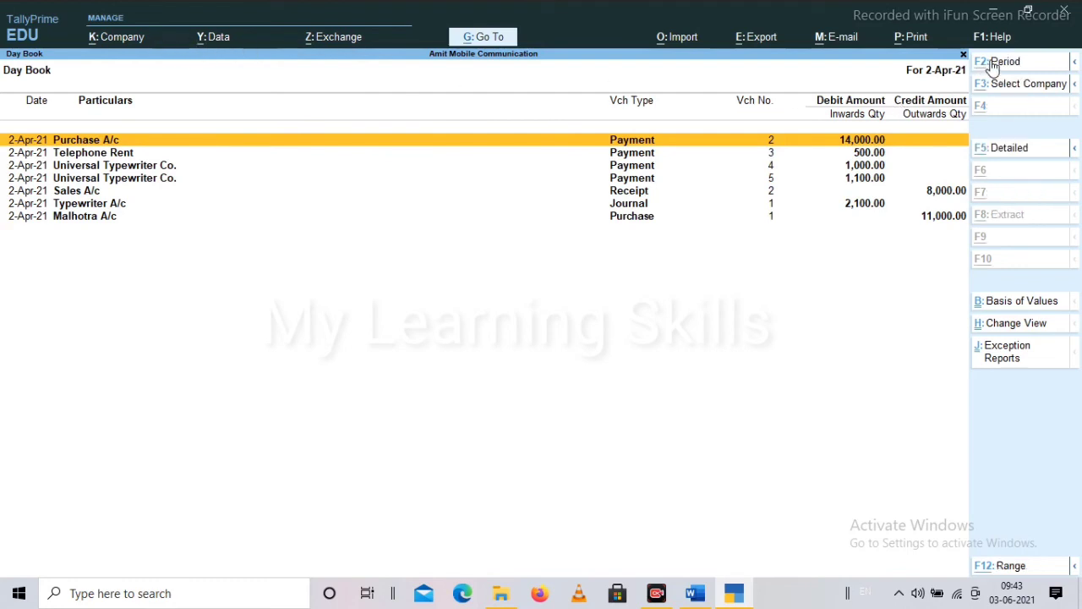
key(alt+F2)
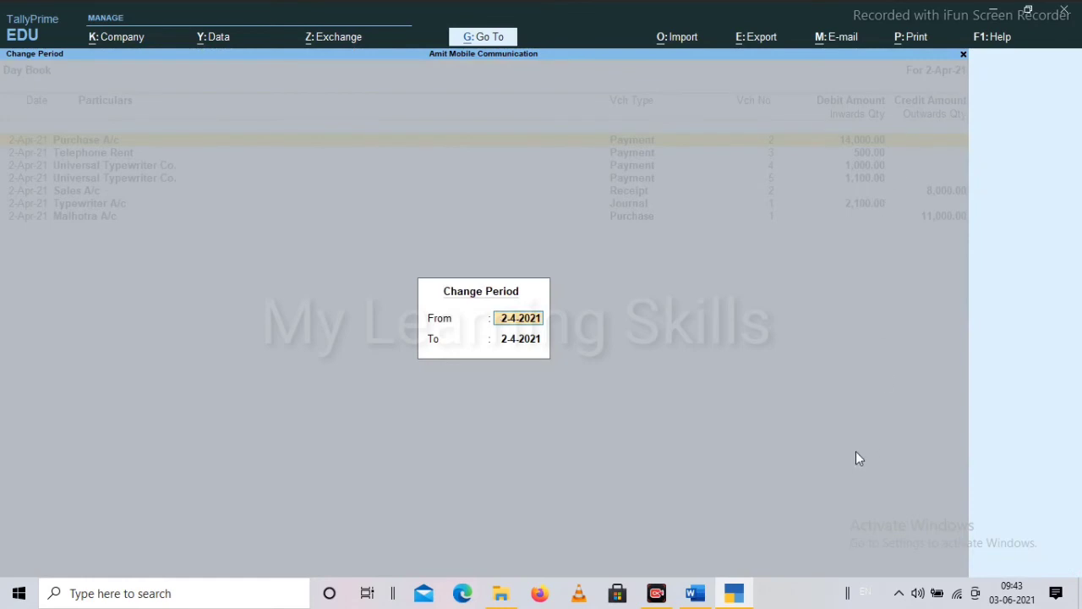
text(1-4-21)
key(Return)
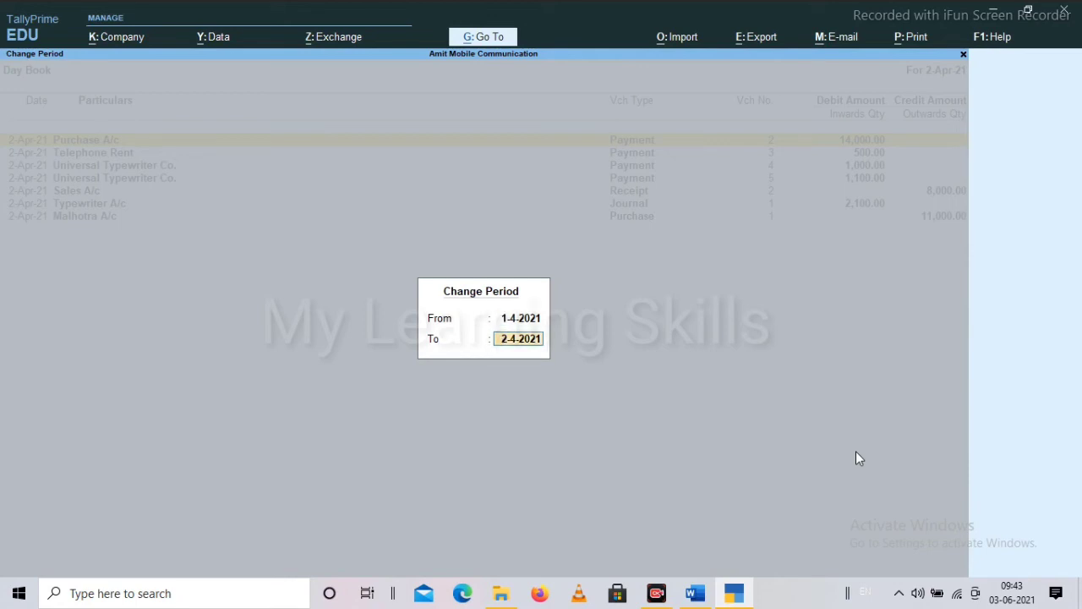
key(Return)
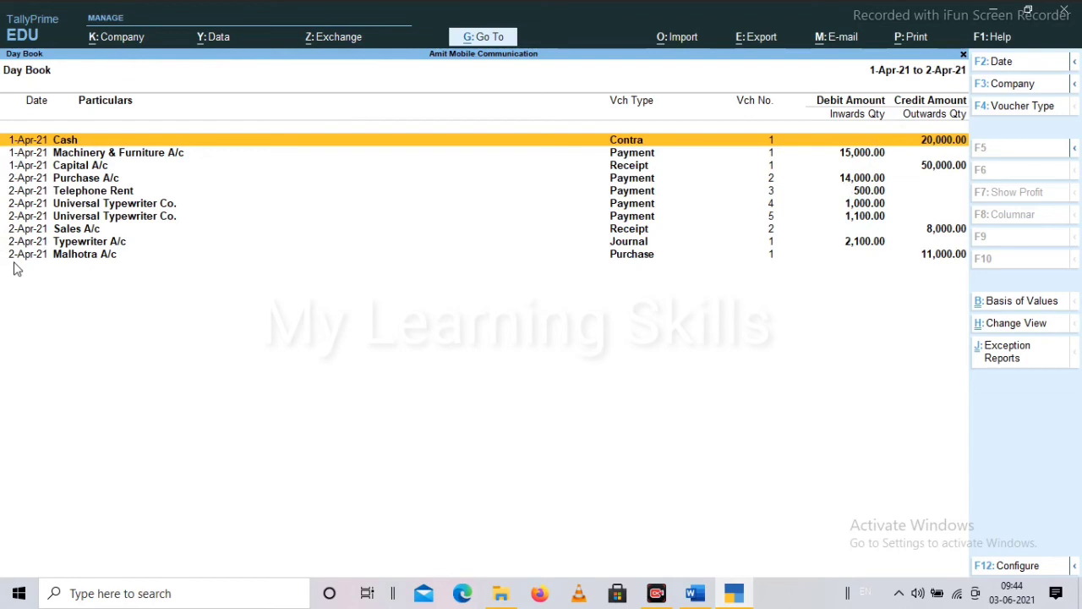
View the Cash contra voucher of 1-Apr-21 in the Day Book and close it
key(Return)
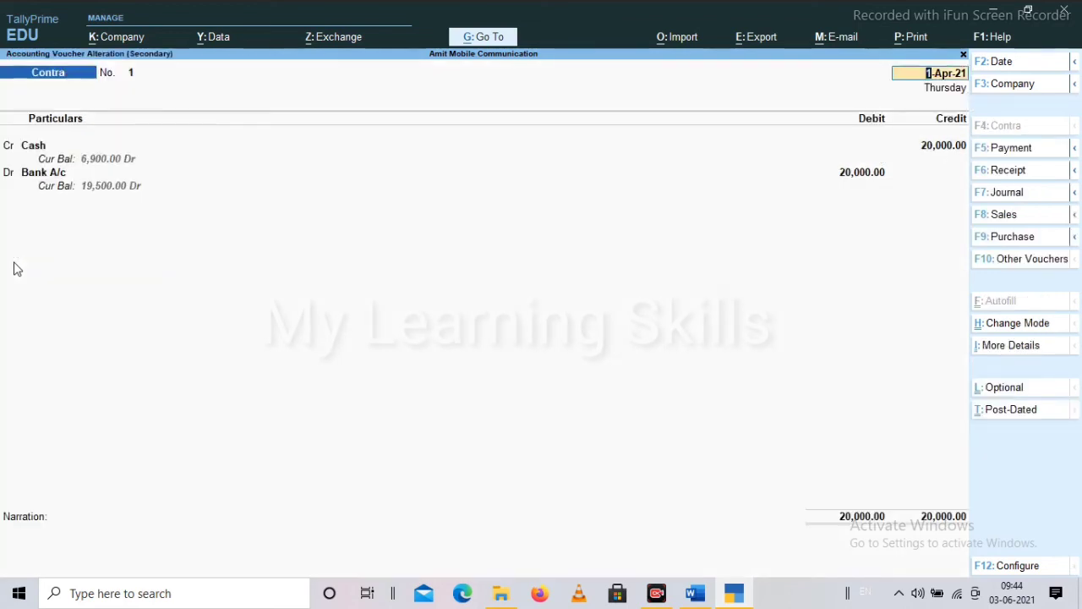
key(Escape)
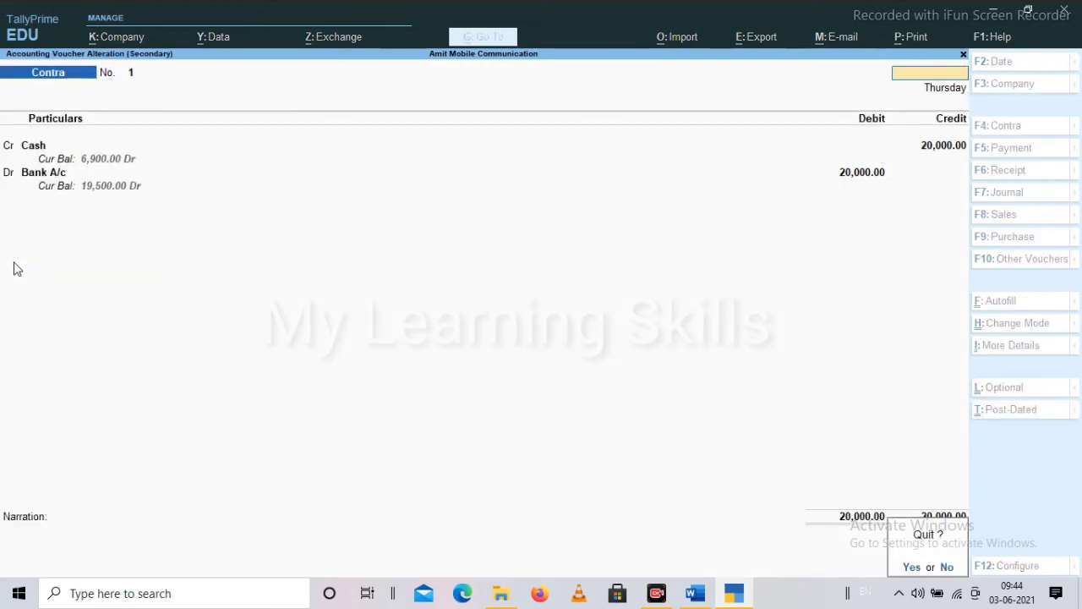
key(Return)
Delete the Sales A/c receipt voucher of 2-Apr-21 from the Day Book
key(Down)
key(Down)
key(Down)
key(Down)
key(Down)
key(Down)
key(Down)
key(Down)
key(Down)
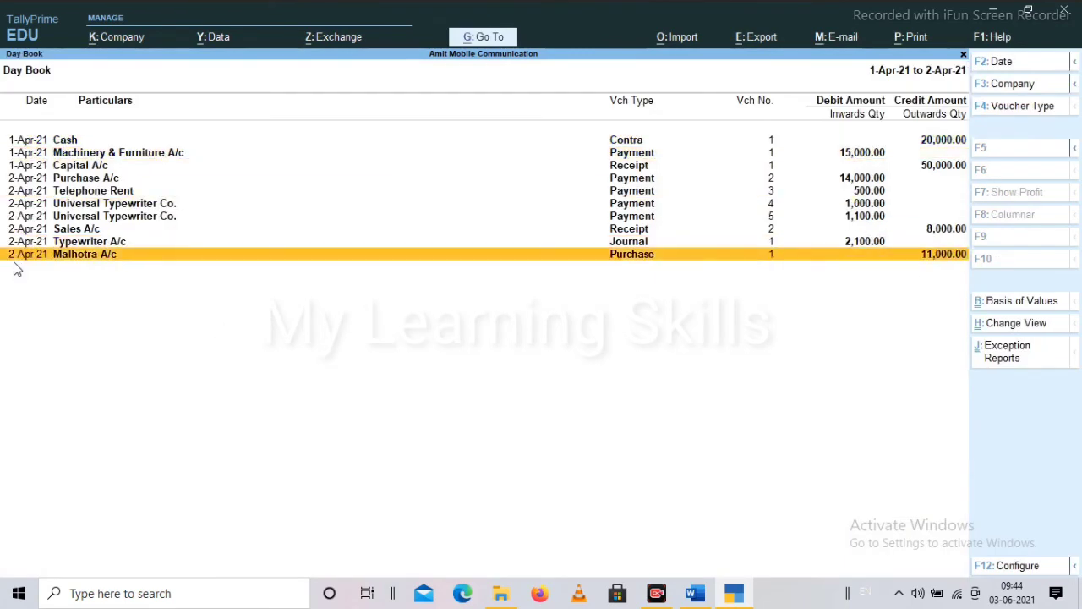
key(Up)
key(Up)
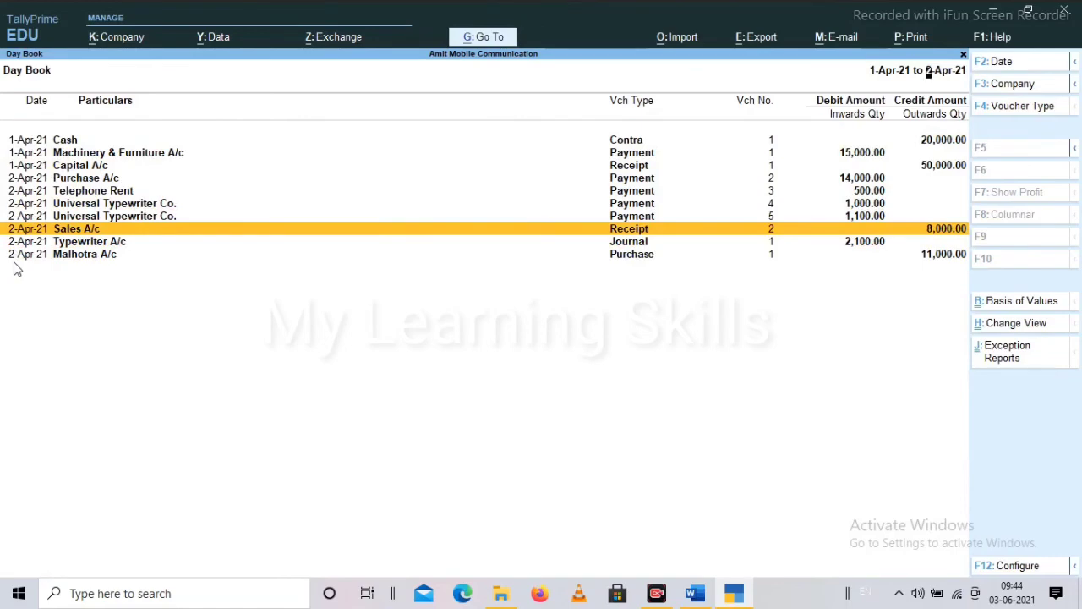
key(Return)
key(alt+d)
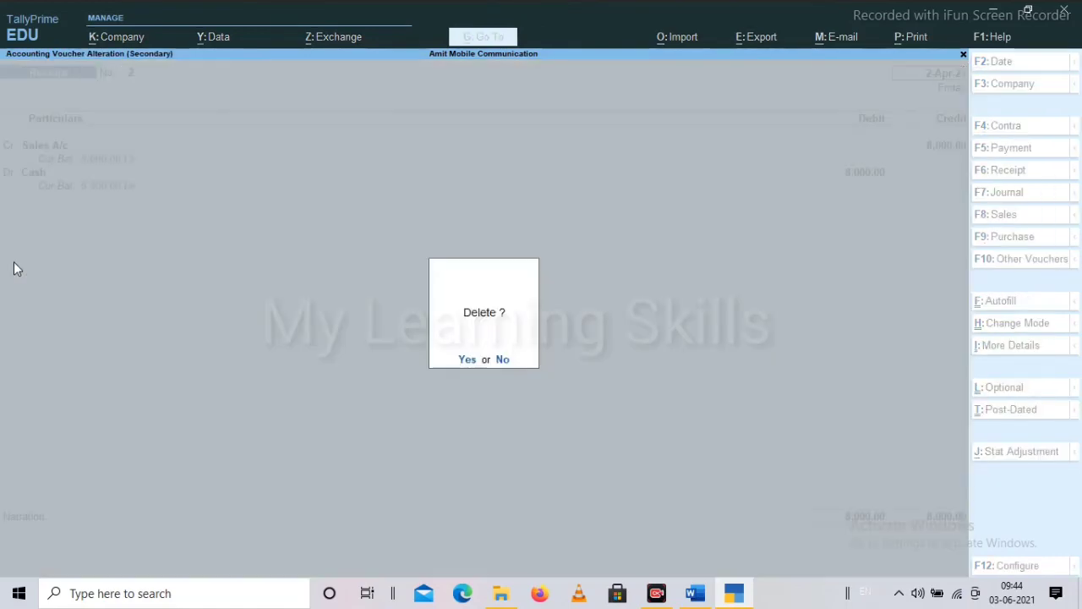
key(y)
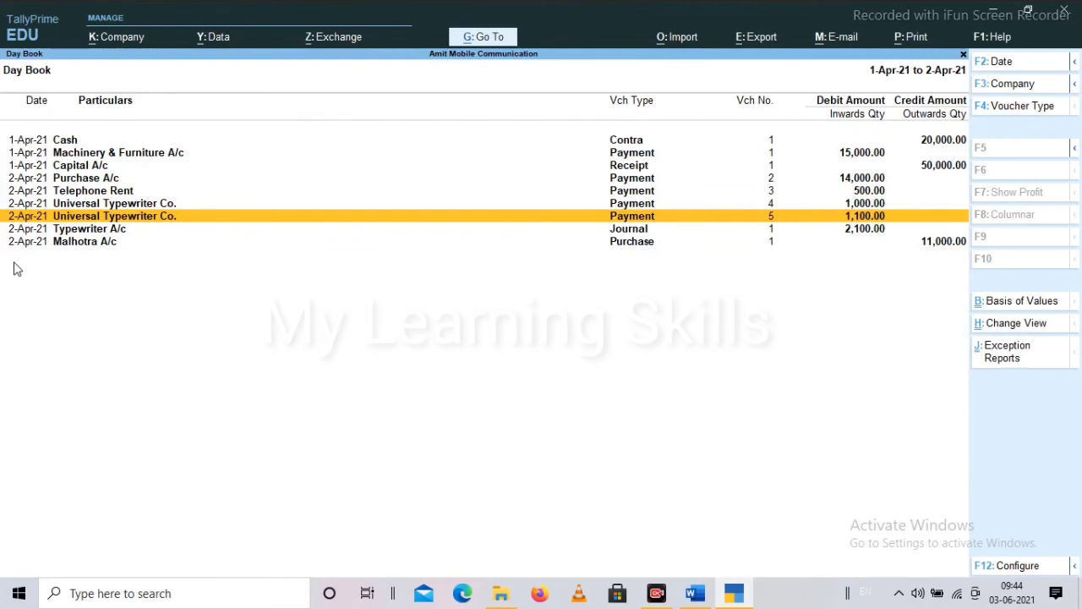
Leave the Day Book and open the Account Books reports
key(Escape)
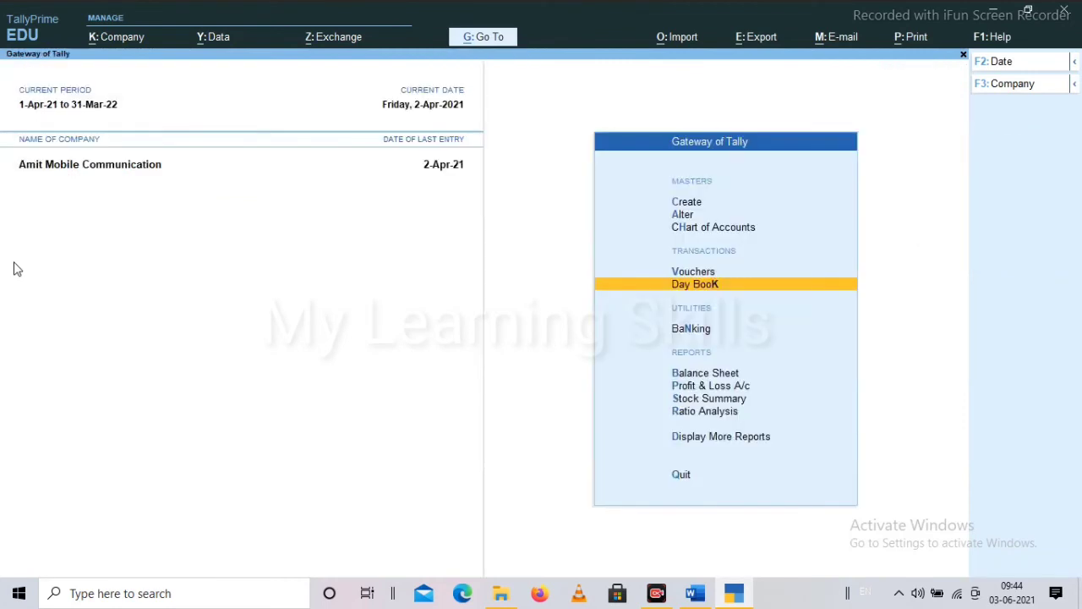
key(Escape)
key(Escape)
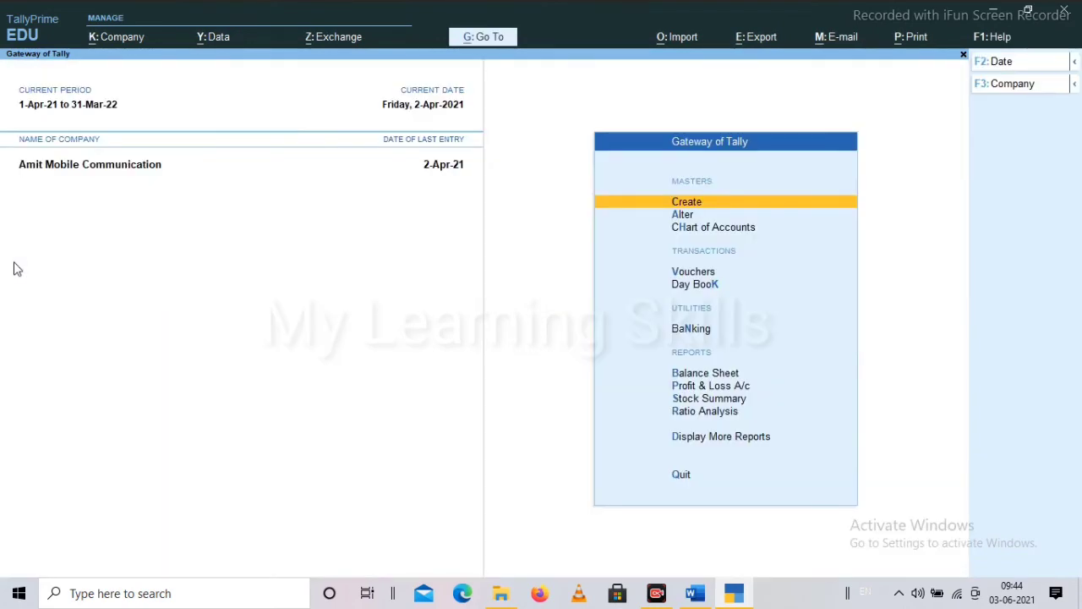
key(Down)
key(Down)
key(Down)
key(Down)
key(Down)
key(Down)
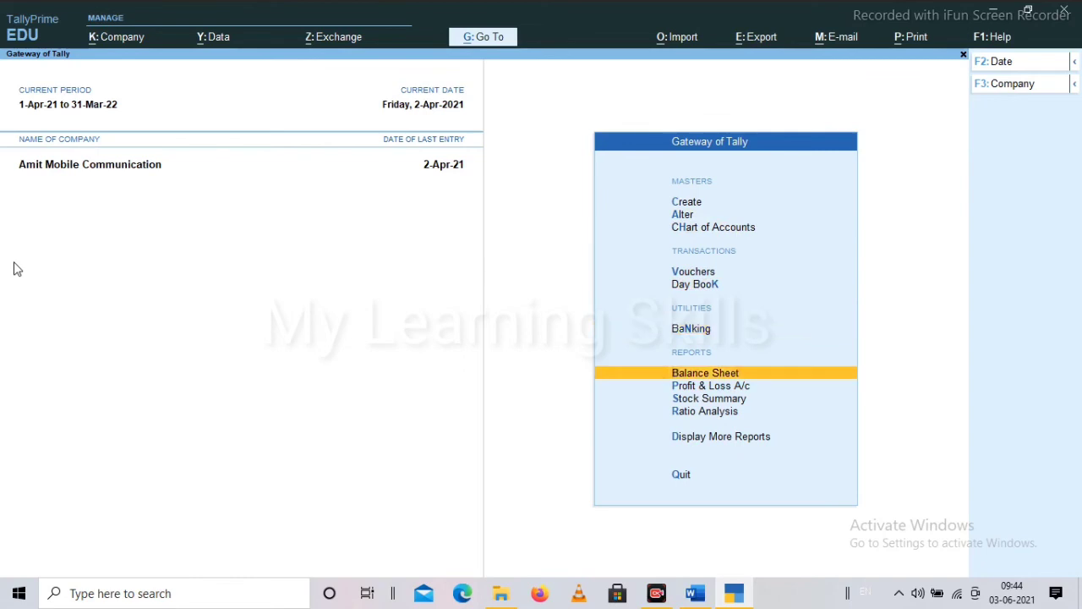
key(Down)
key(Down)
key(Down)
key(Down)
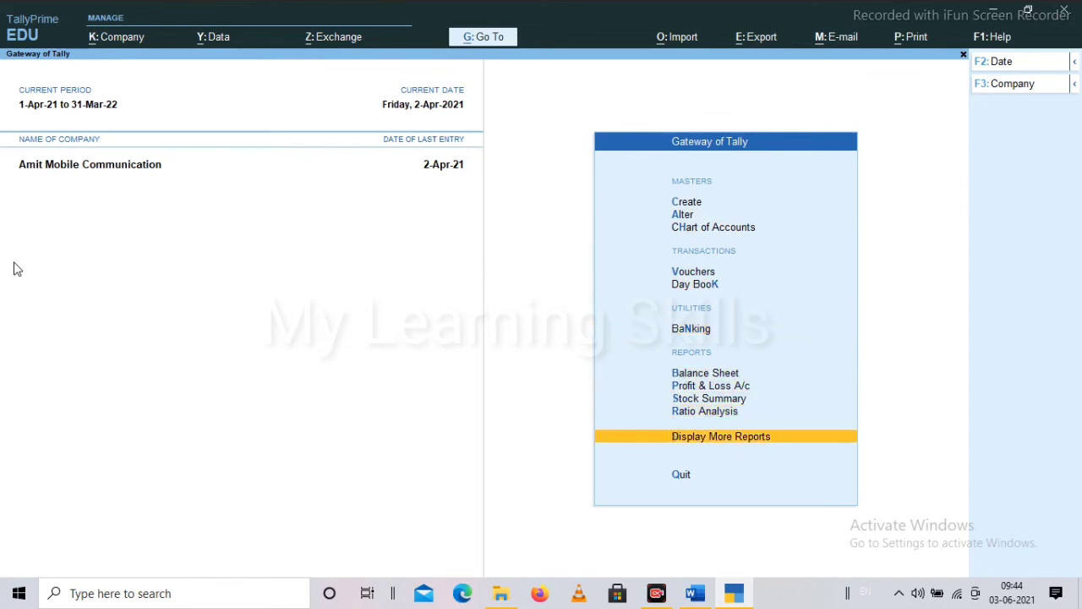
key(Return)
key(Down)
key(Down)
key(Down)
key(Down)
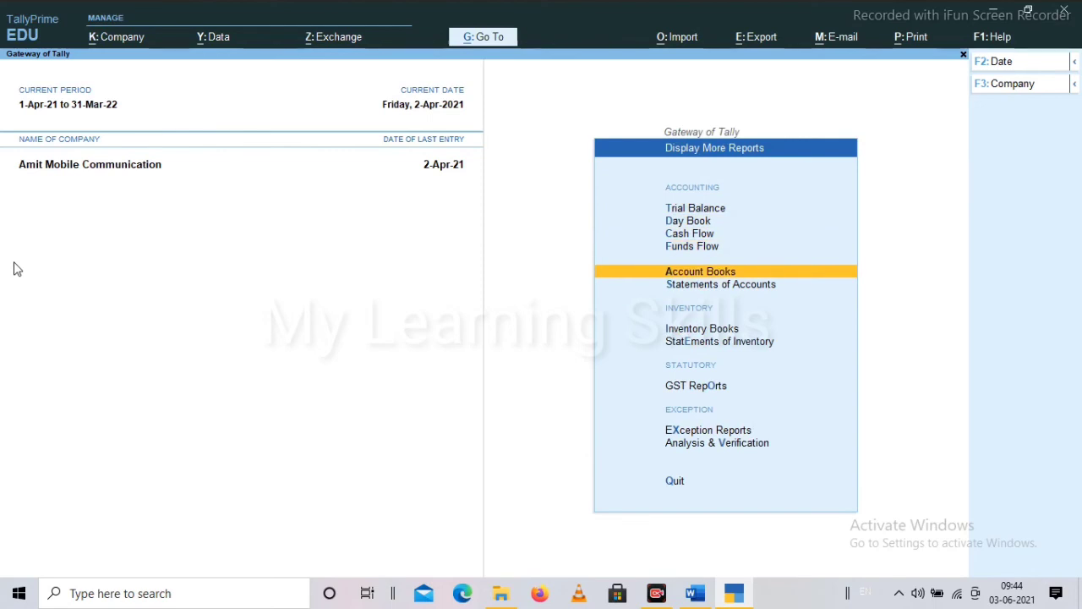
key(Return)
Display the ledger vouchers of Universal Typewriter Co. to check its closing balance
key(Down)
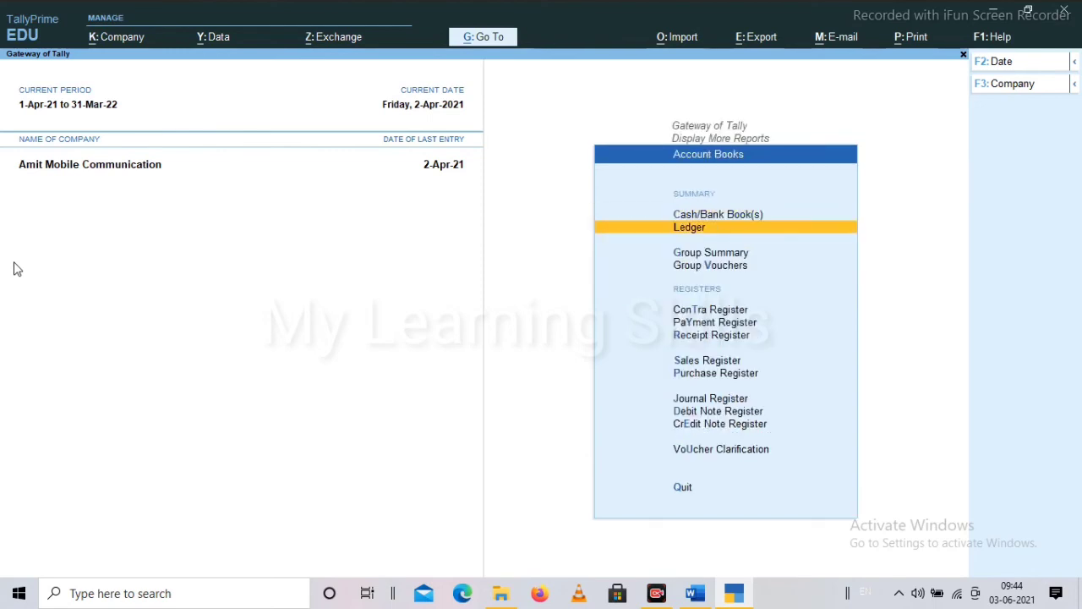
key(Return)
key(Down)
key(Down)
key(Down)
key(Down)
key(Down)
key(Down)
key(Down)
key(Down)
key(Down)
key(Down)
key(Down)
key(Down)
key(Down)
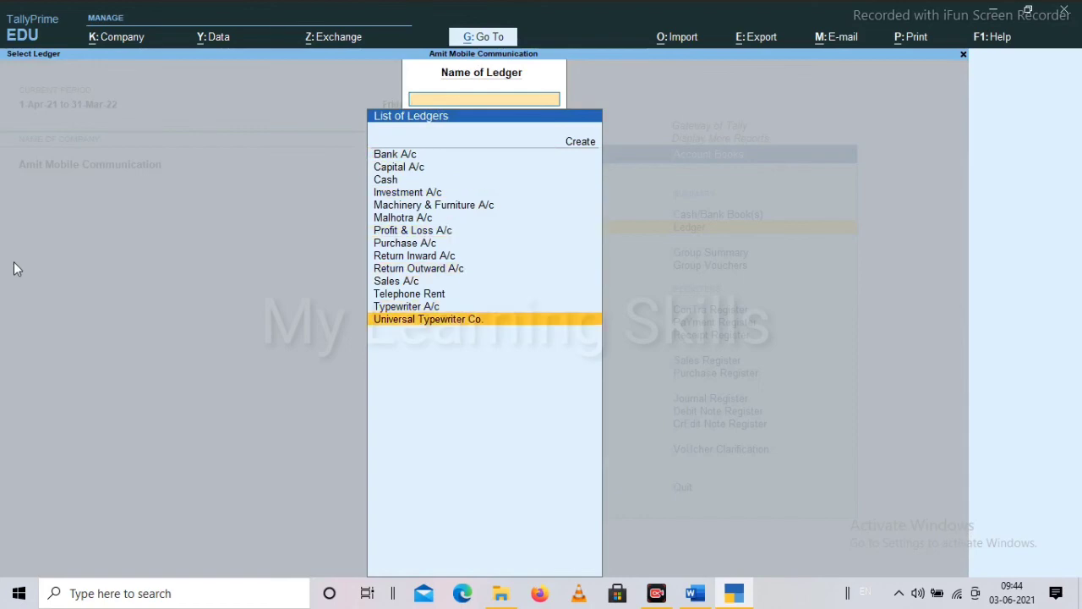
key(Return)
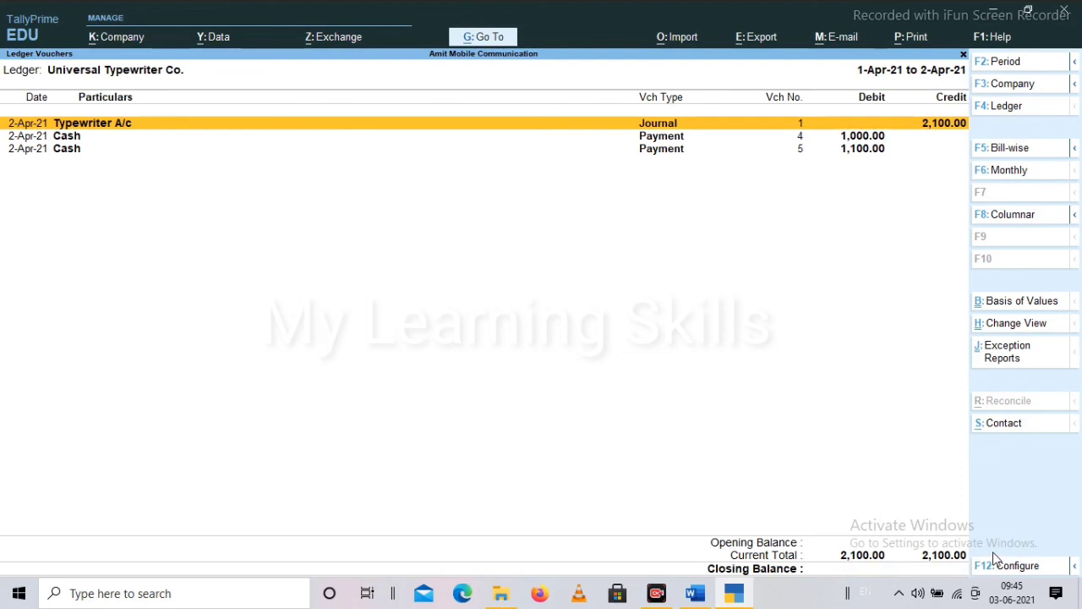
Display the ledger vouchers of the supplier from the 11,000 credit purchase
key(Escape)
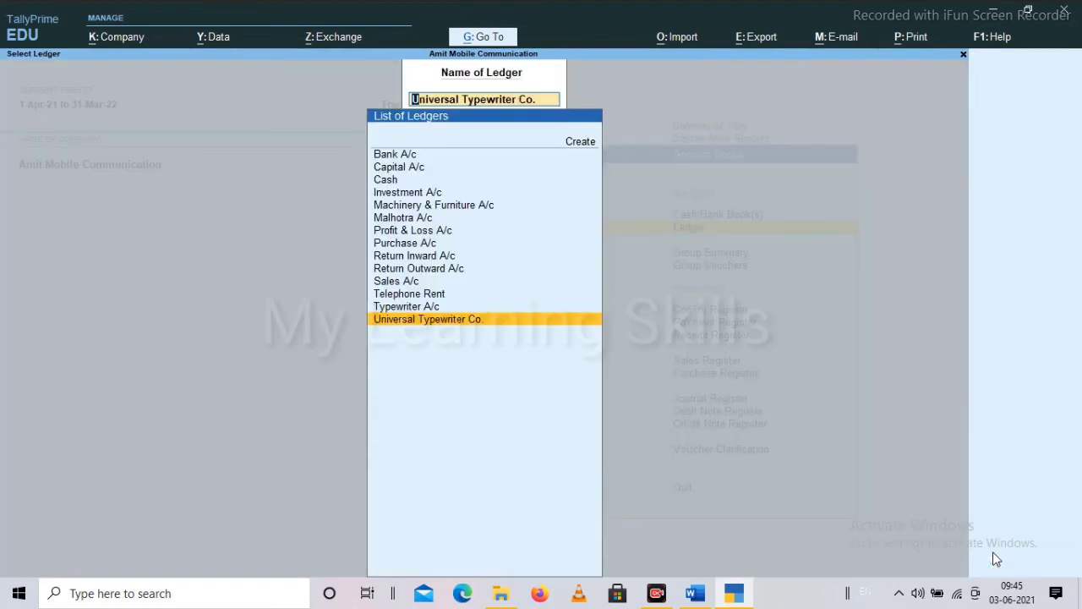
key(Up)
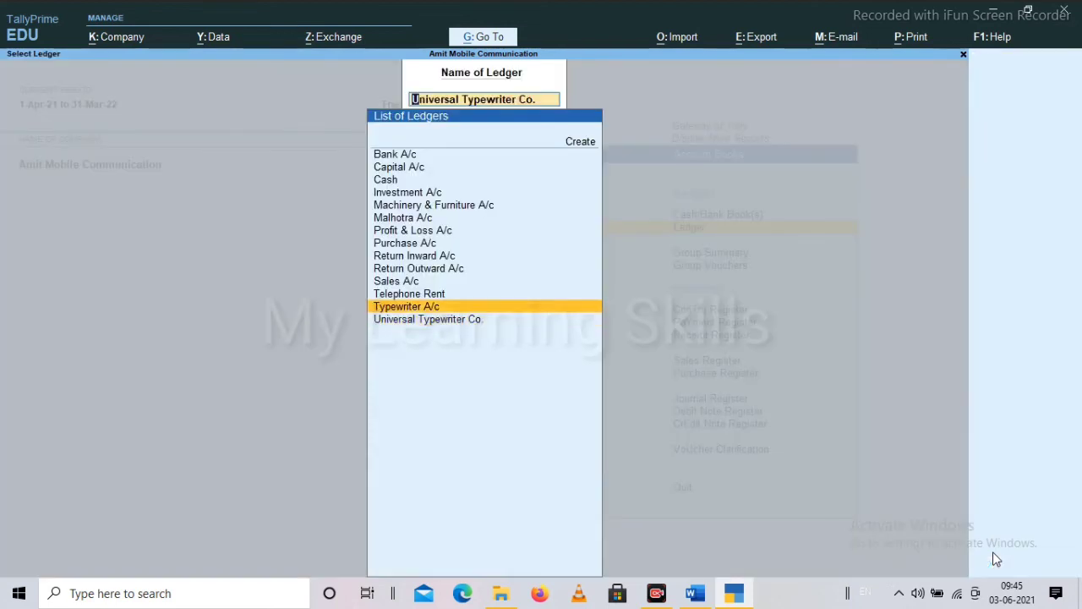
key(Up)
key(Up)
key(Up)
key(Up)
key(Up)
key(Up)
key(Up)
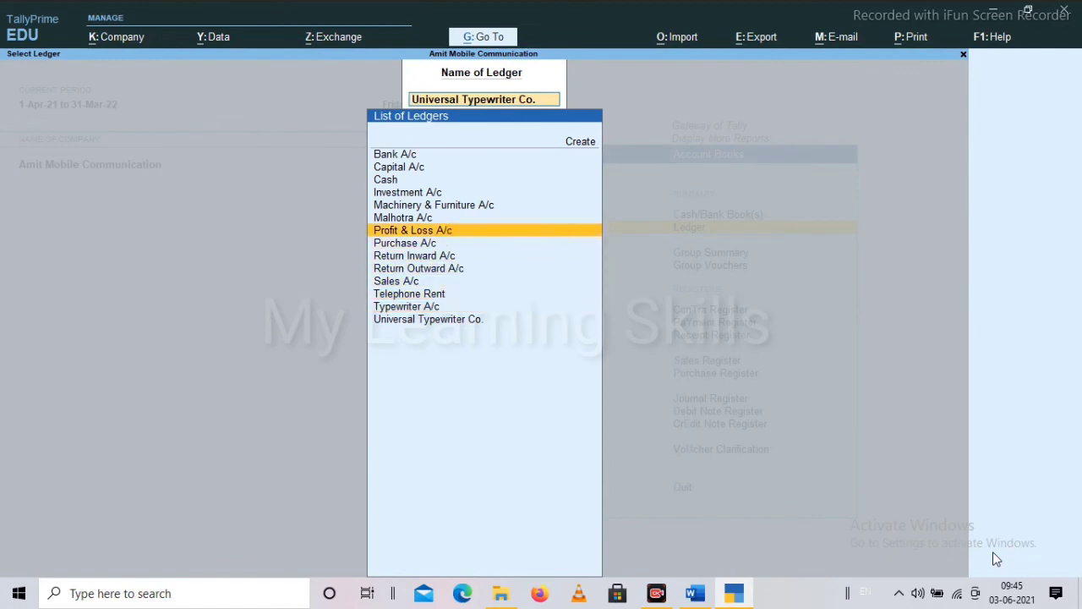
key(Return)
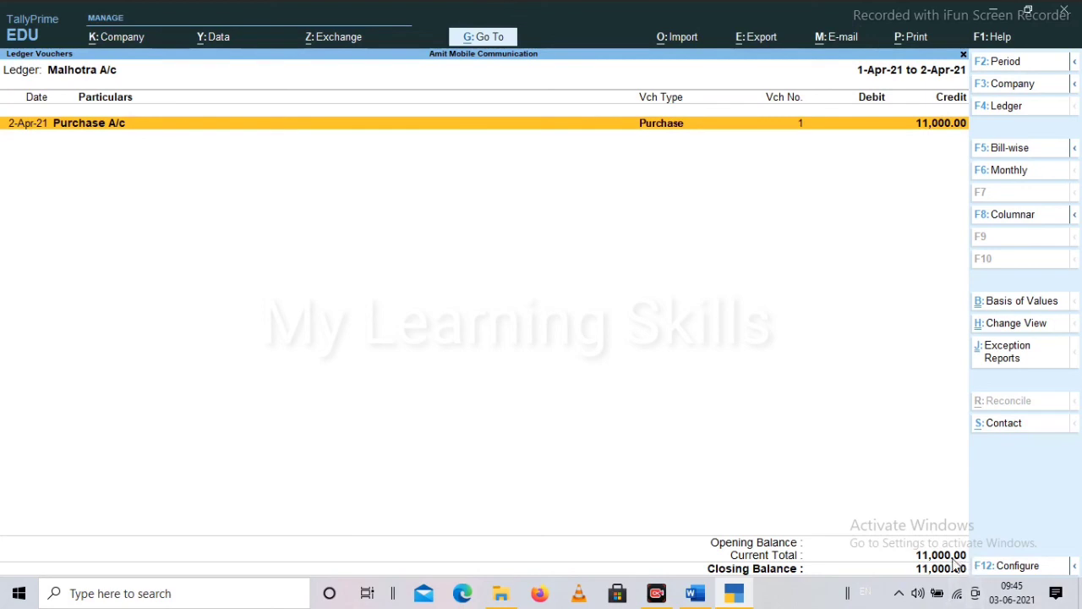
Close the ledger reports and open voucher entry from the Gateway of Tally
key(Escape)
key(Escape)
key(Escape)
key(Escape)
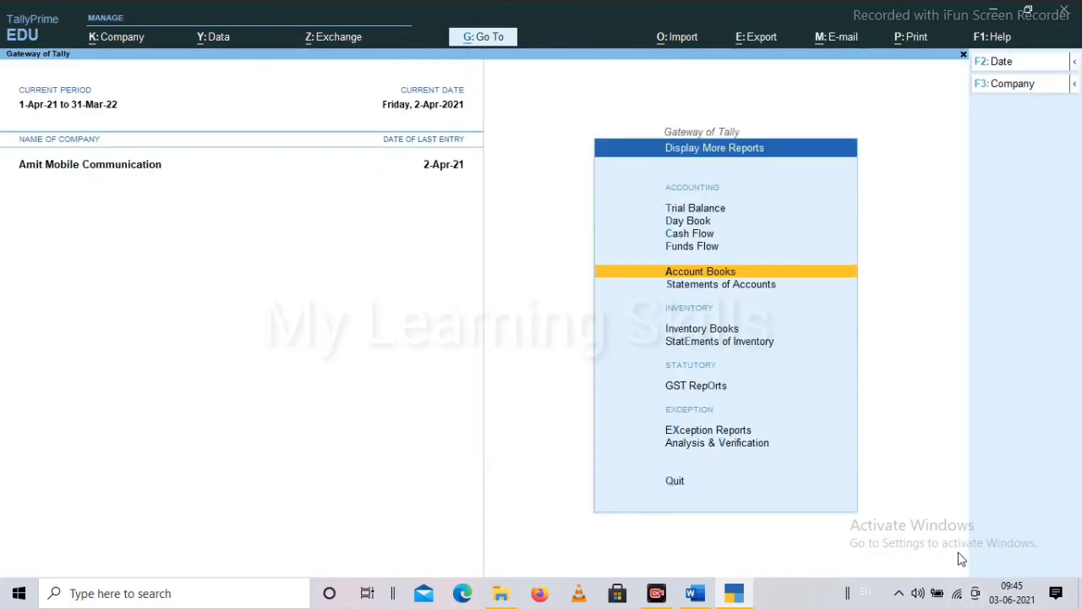
key(Escape)
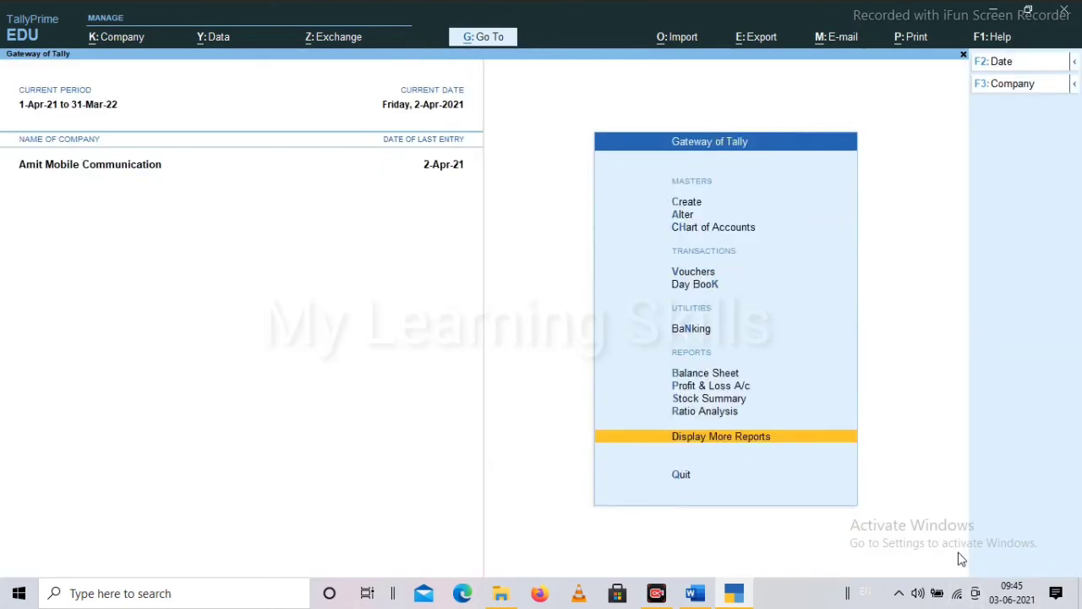
key(Up)
key(Up)
key(Up)
key(Up)
key(Up)
key(Up)
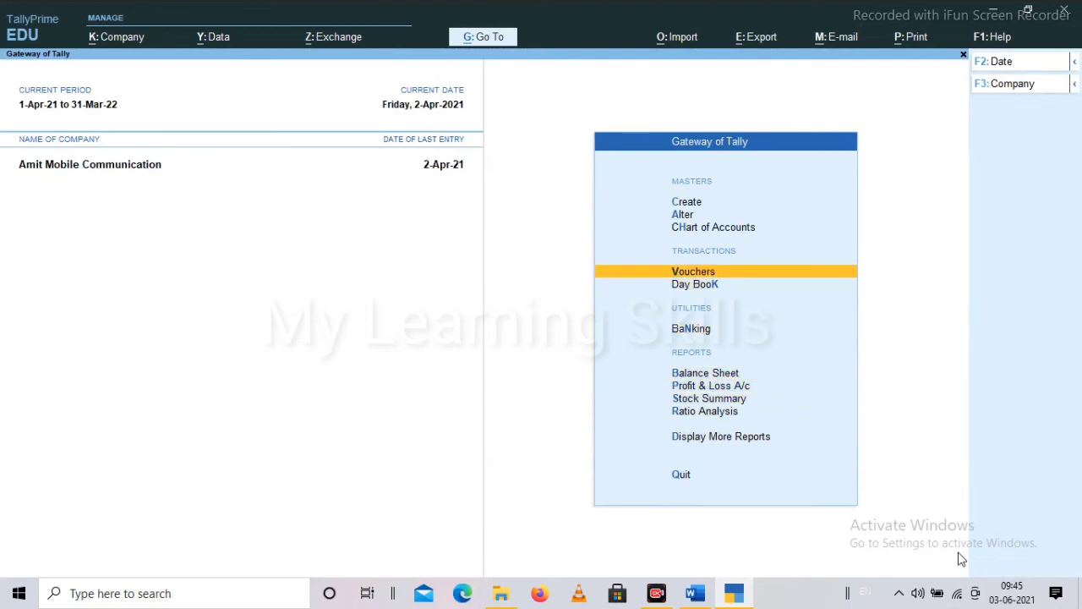
key(Return)
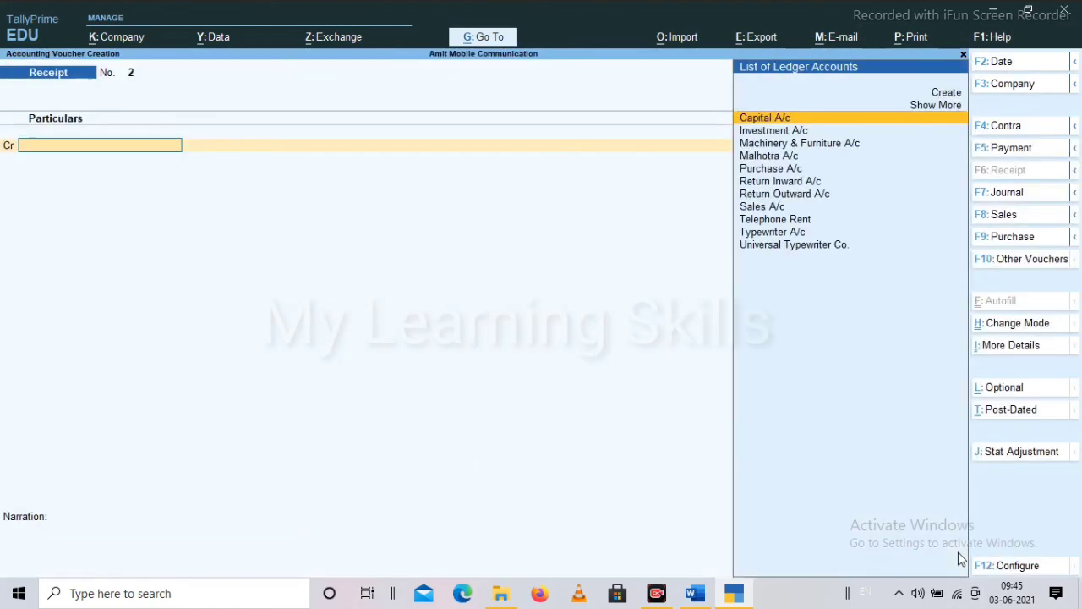
Start a payment voucher debiting the supplier from the credit purchase with 11,000, allocated as Agst Ref to bill 1
click(1019, 150)
text(Mal)
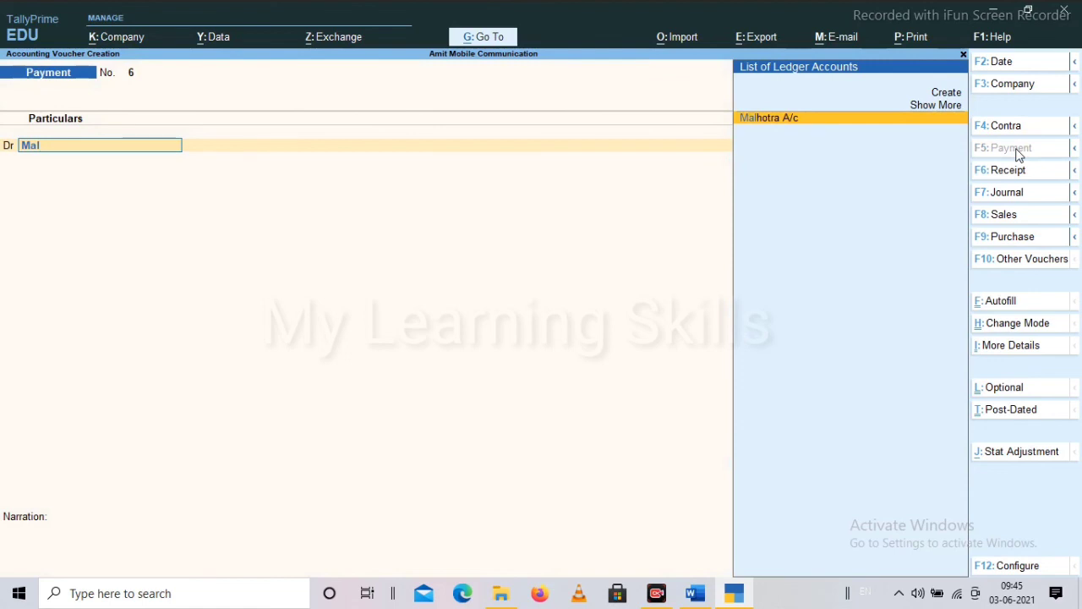
key(Return)
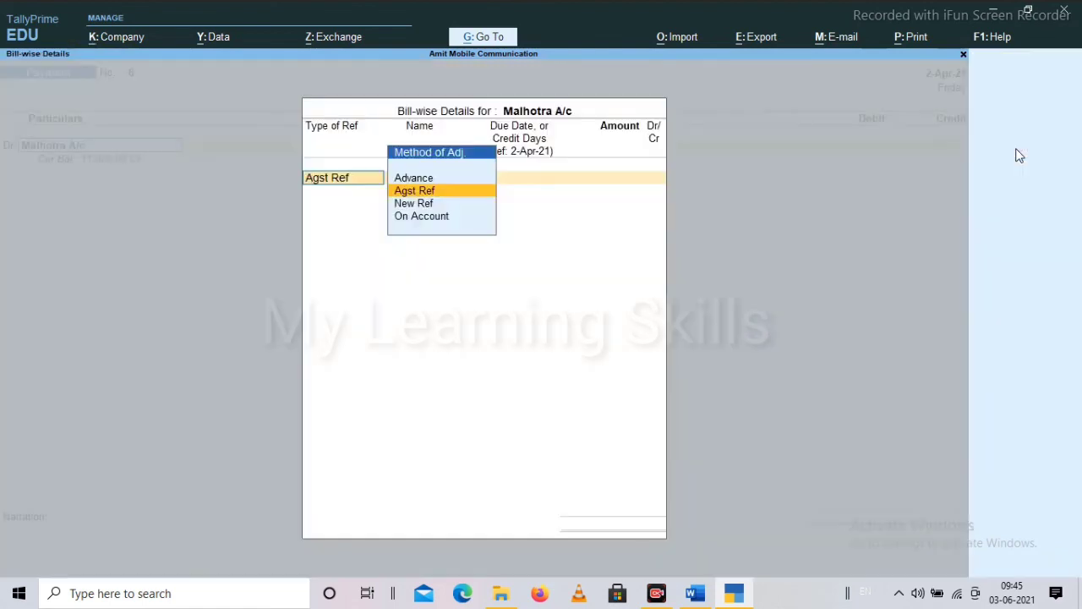
key(Return)
key(Return)
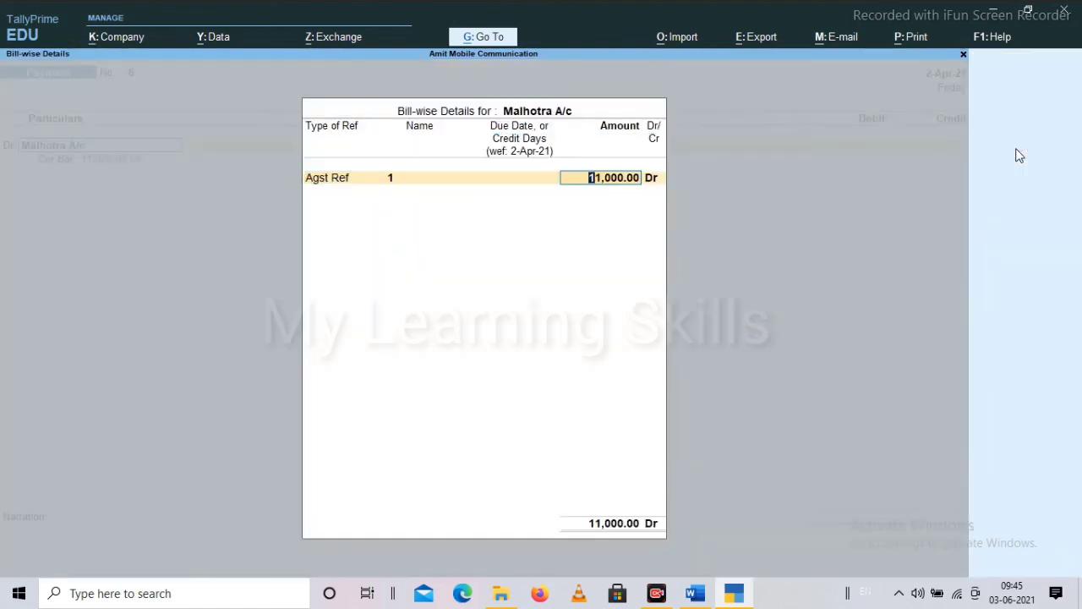
key(Return)
key(Return)
key(Return)
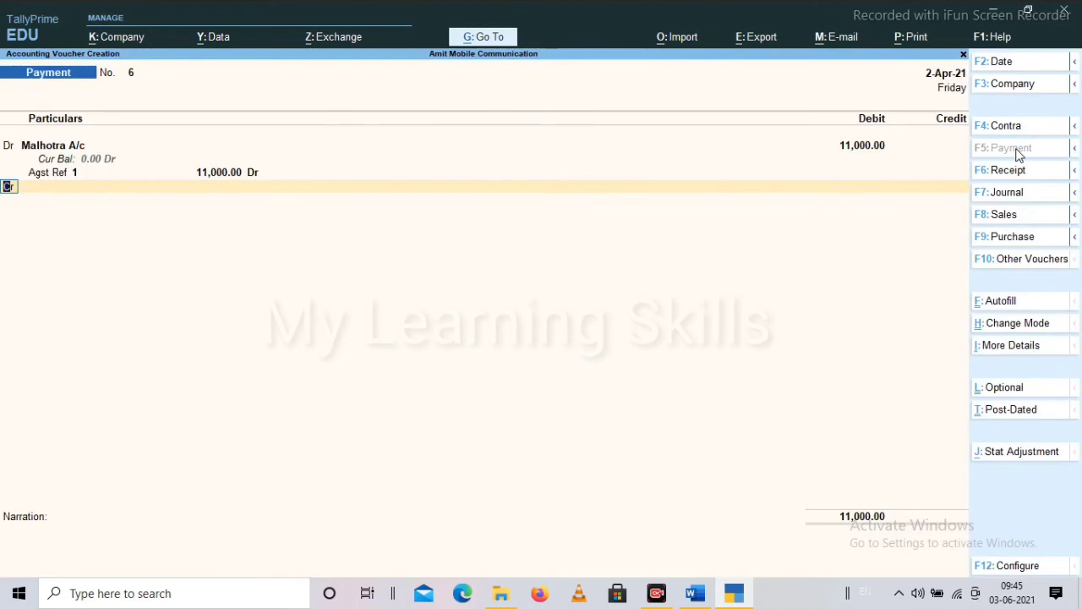
Credit Bank A/c with 11,000, accept the Cheque bank allocation, and save the payment voucher
key(Return)
key(Return)
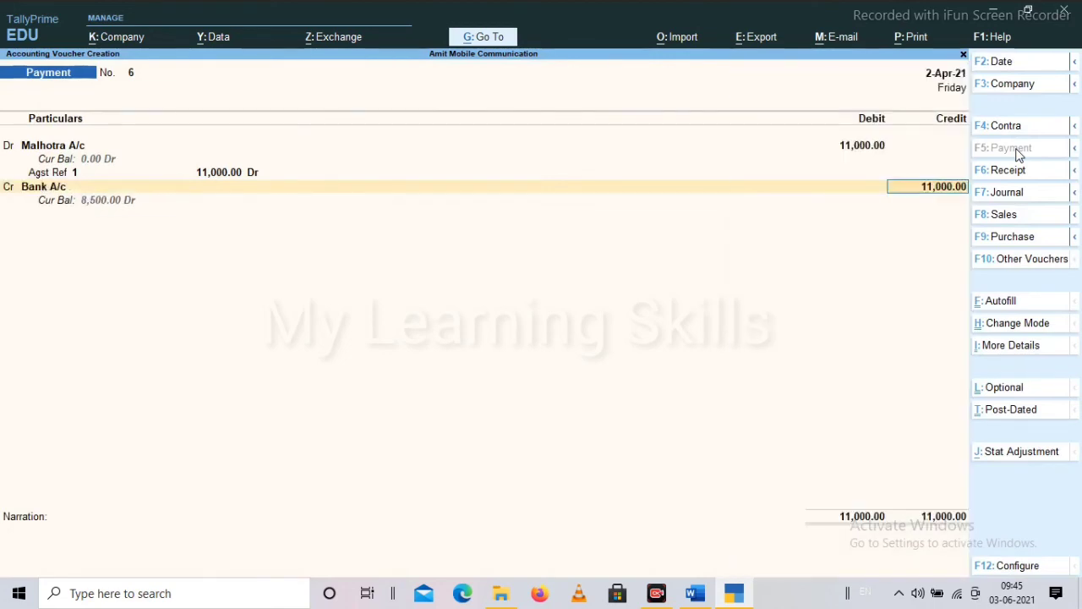
key(Return)
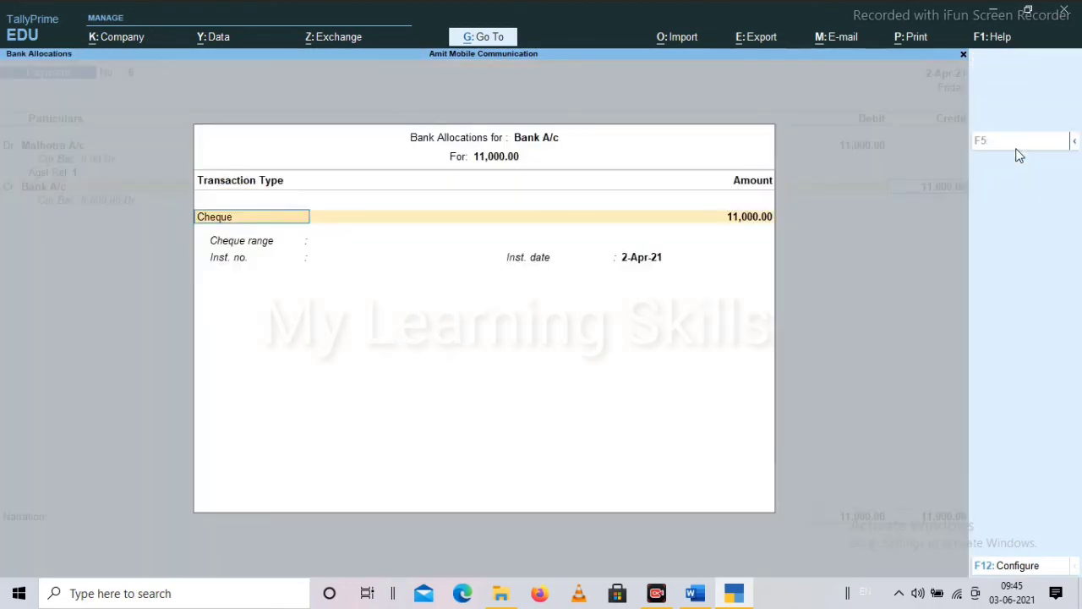
key(Return)
key(Return)
key(Return)
key(Return)
key(Return)
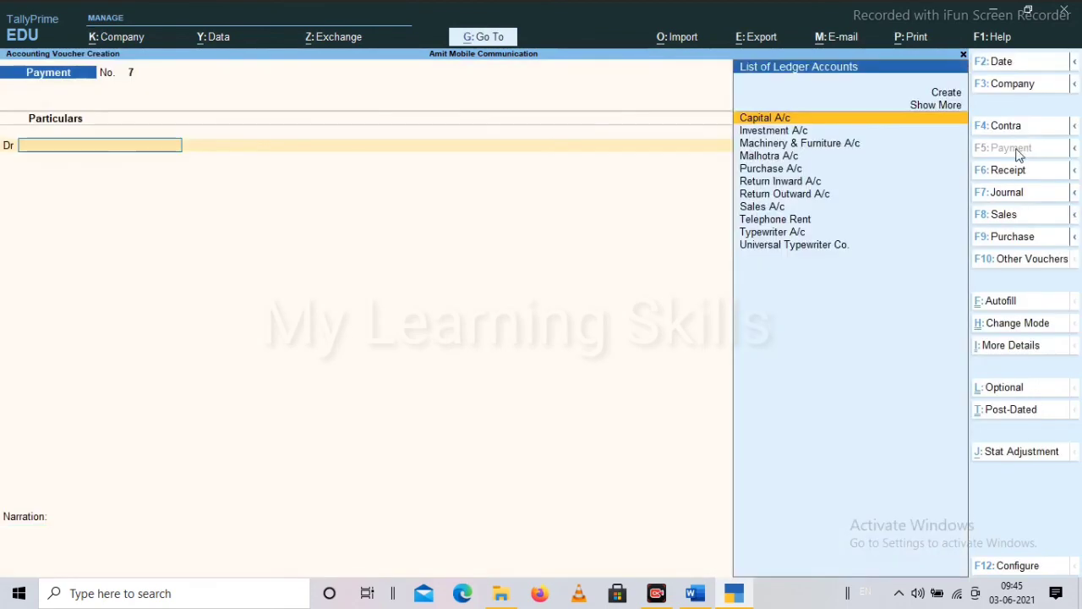
Leave voucher entry and open the Account Books reports
key(Escape)
key(Return)
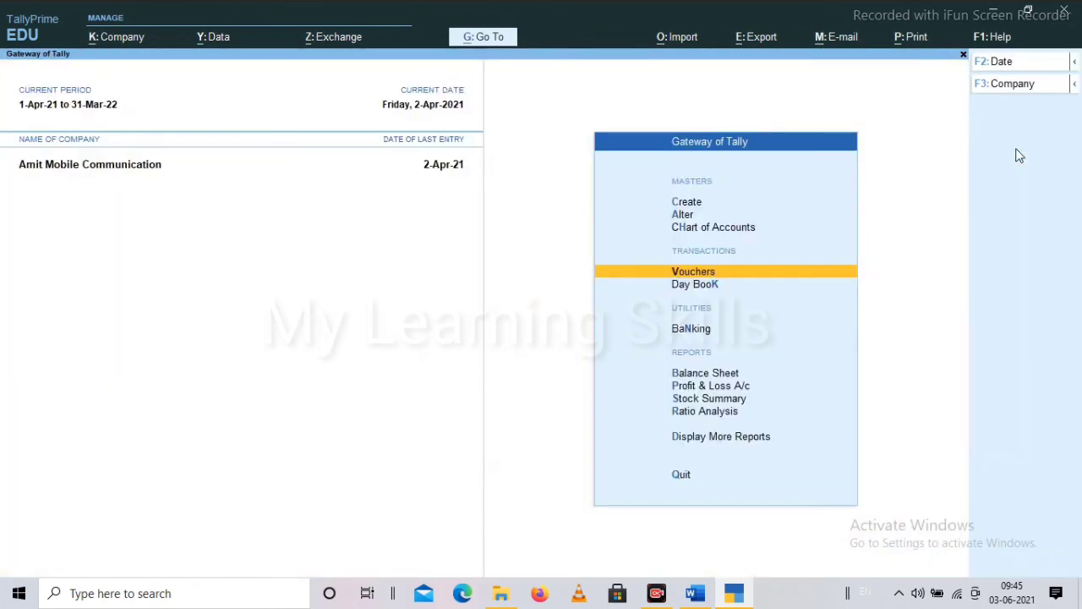
key(Down)
key(Down)
key(Down)
key(Down)
key(Down)
key(Down)
key(Down)
key(Down)
key(Up)
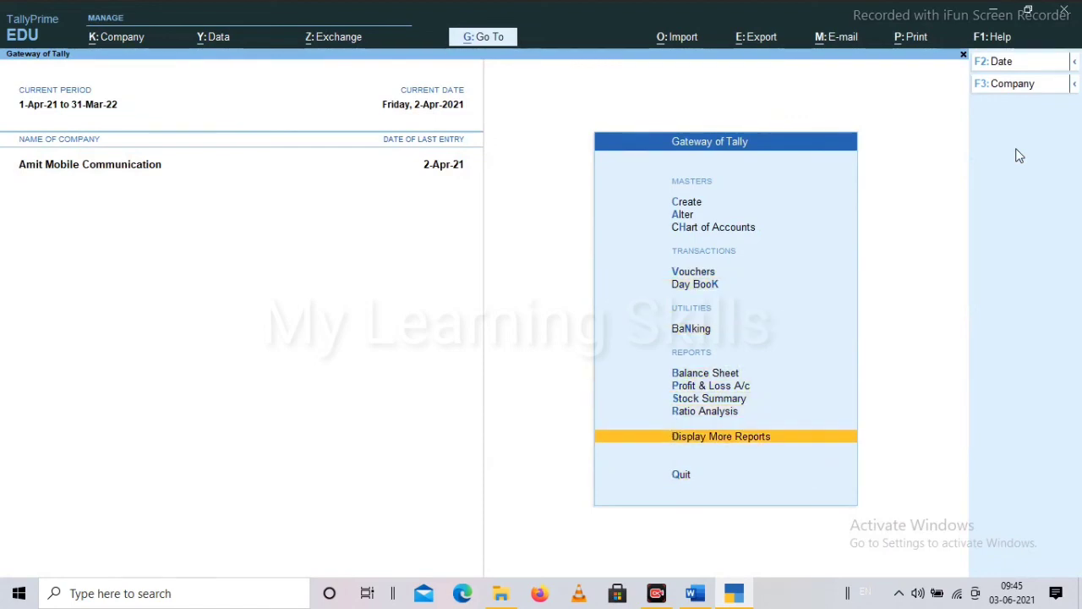
key(Return)
key(Down)
key(Down)
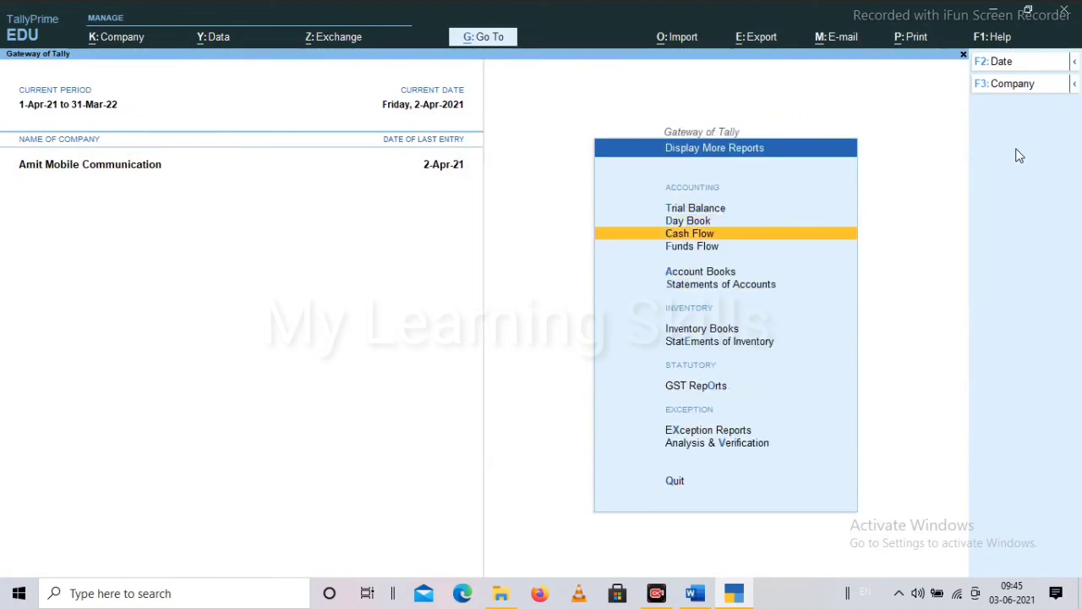
key(Down)
key(Down)
key(Return)
Display the ledger vouchers of the supplier just paid to check the closing balance
key(Down)
key(Return)
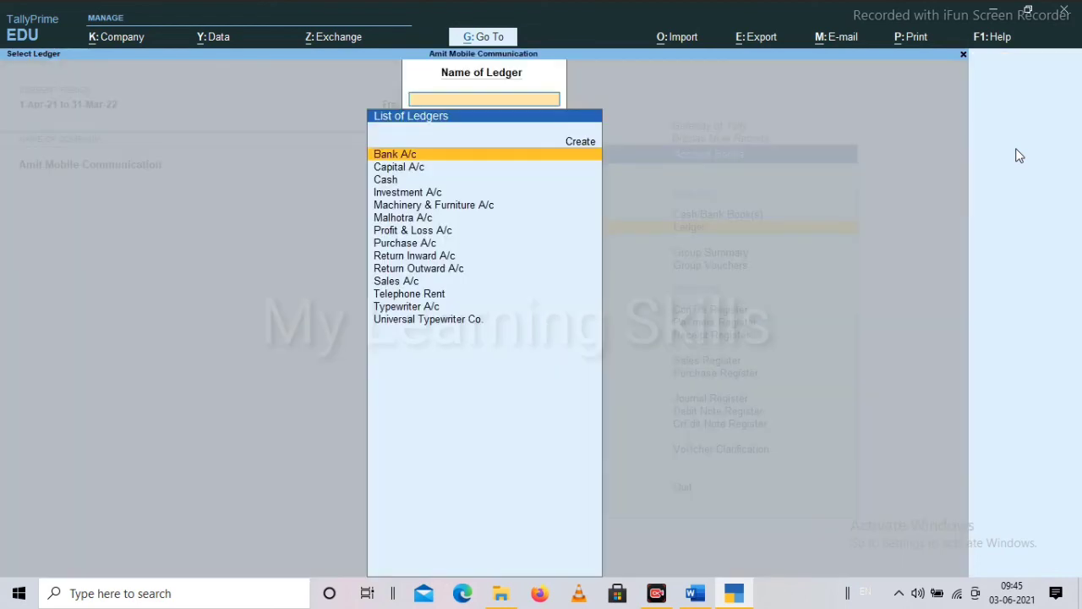
text(Mal)
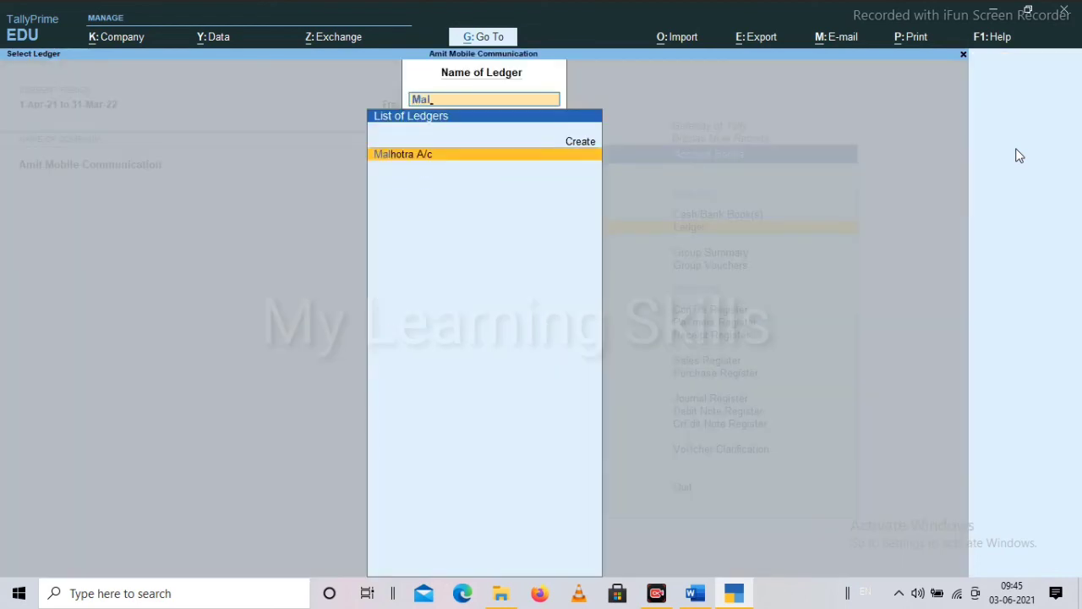
key(Return)
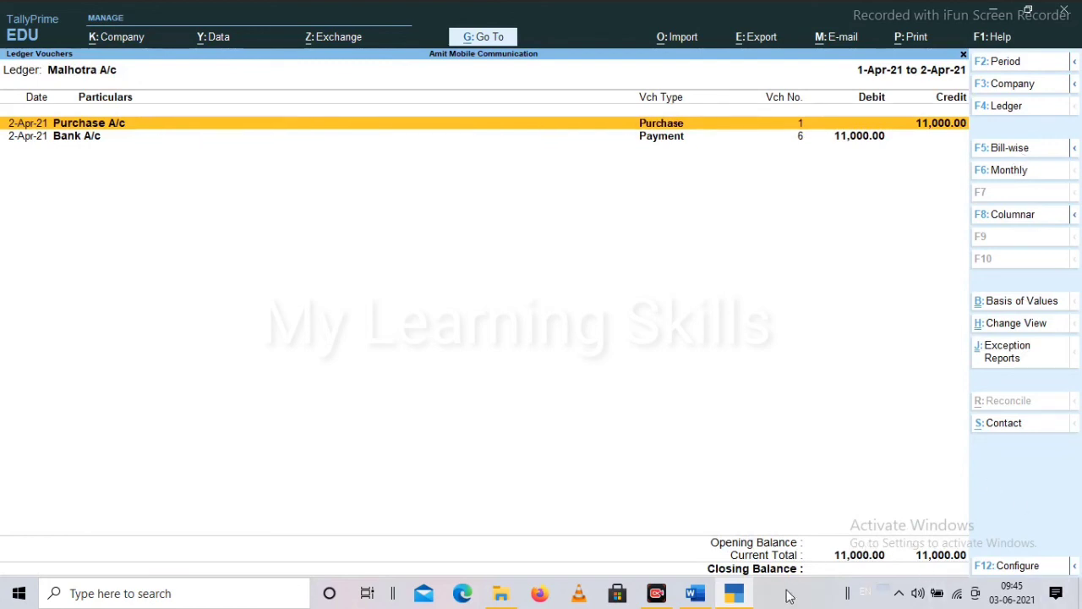
Close the supplier's ledger report and return to payment voucher entry from the Gateway of Tally
key(Escape)
key(Escape)
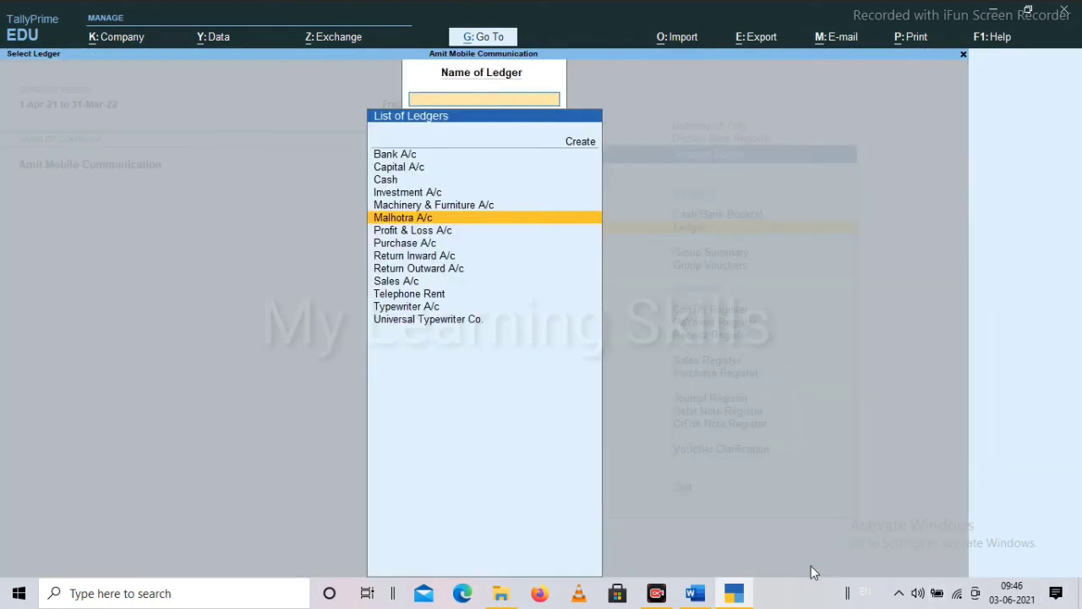
key(Escape)
key(Escape)
key(Up)
key(Up)
key(Up)
key(Up)
key(Up)
key(Up)
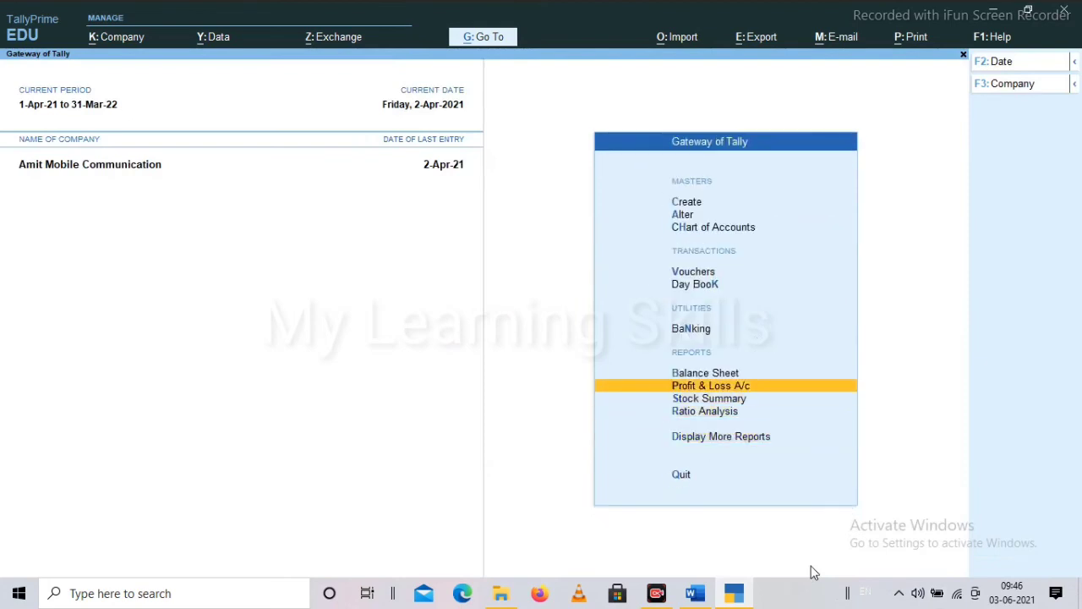
key(Return)
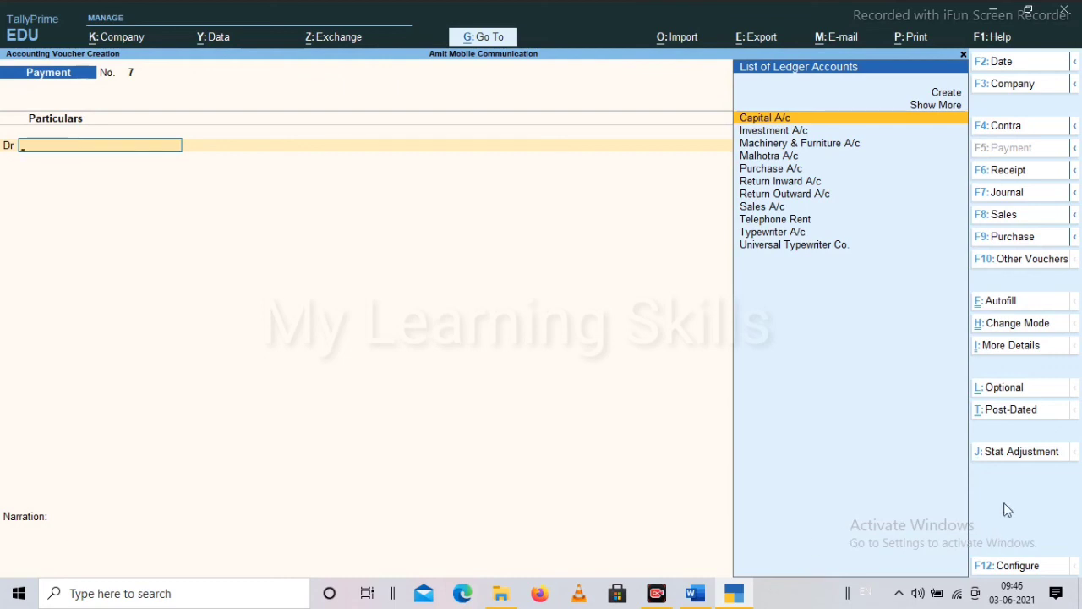
Change the payment voucher's entry mode to Single Entry
click(1028, 329)
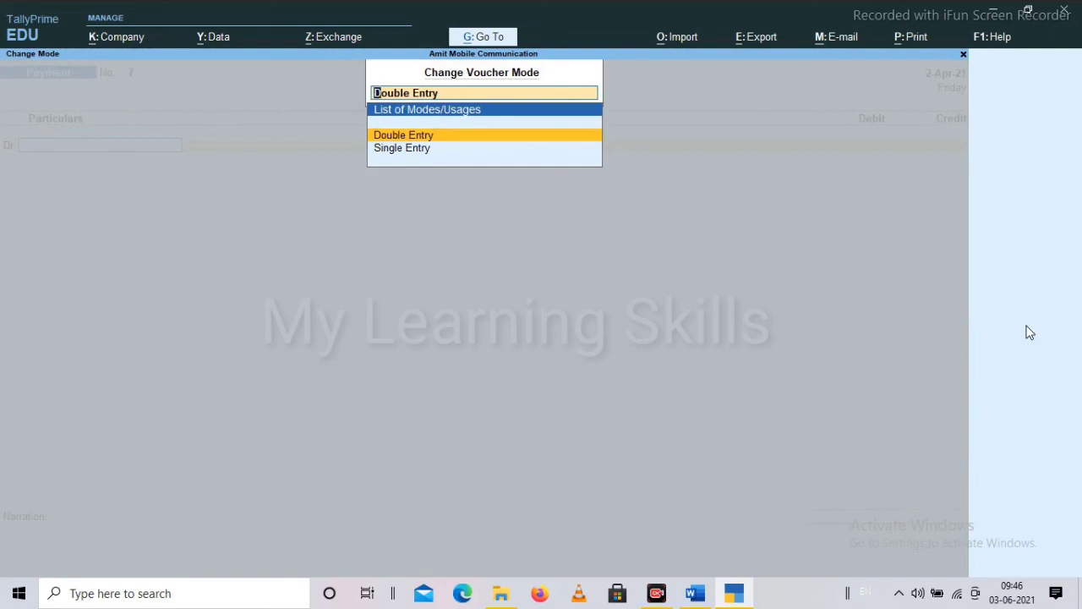
key(Down)
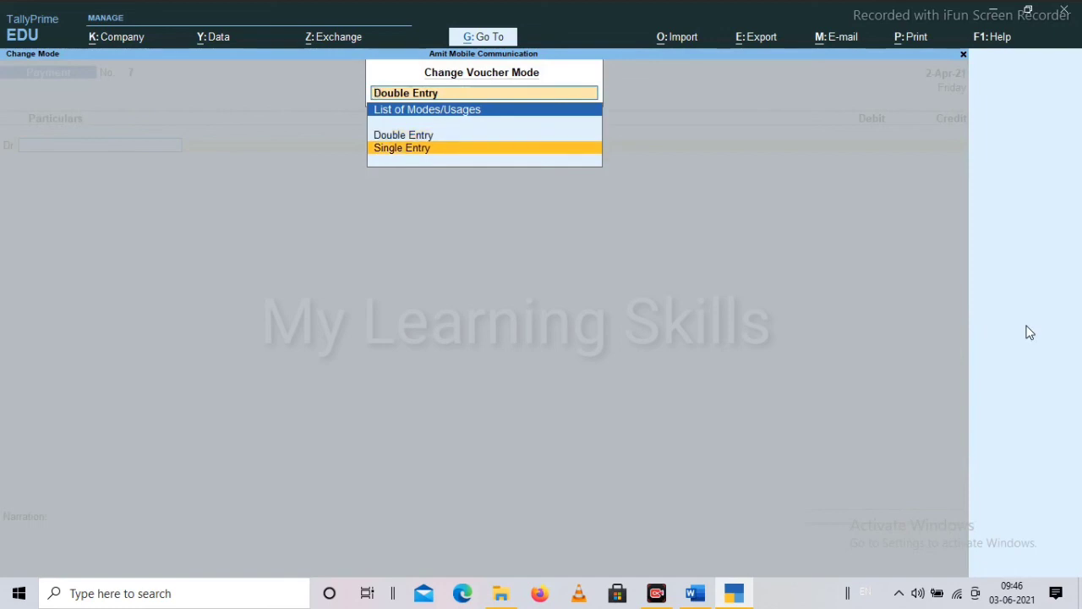
key(Return)
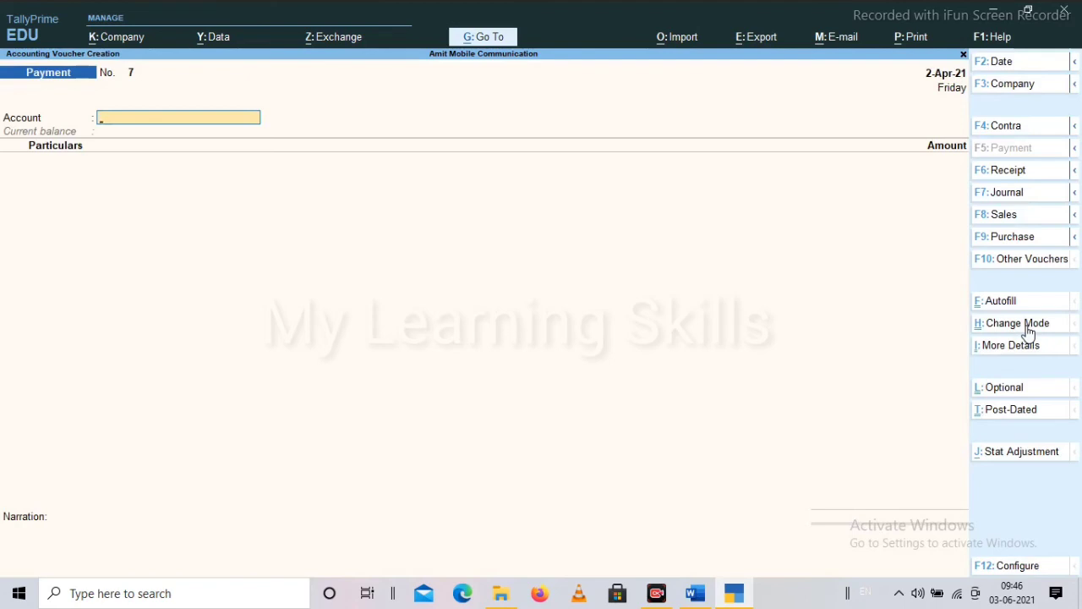
Change the payment voucher's entry mode back to Double Entry
click(1028, 328)
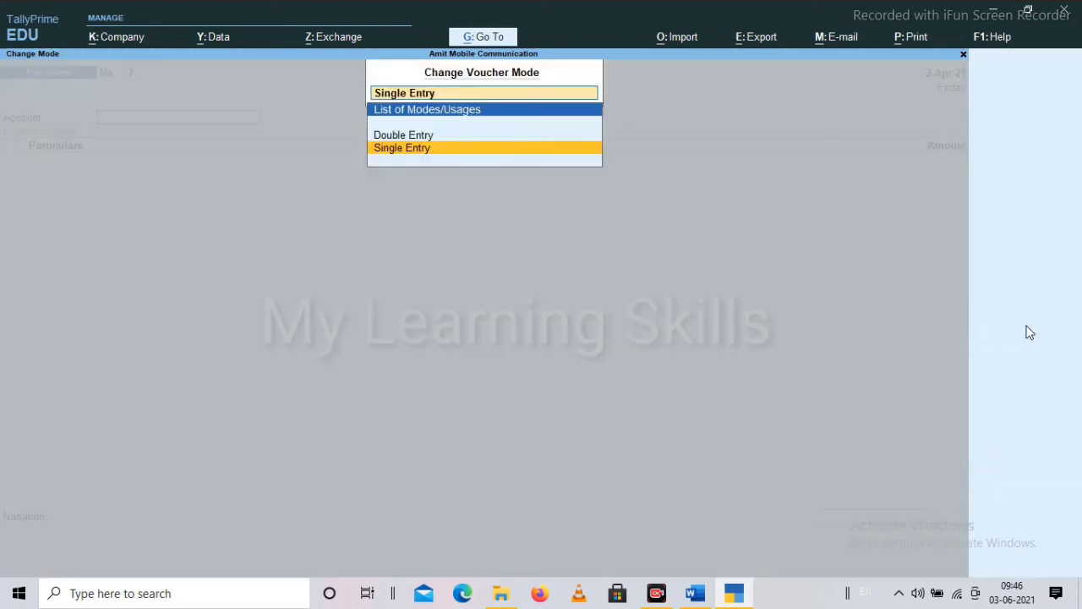
key(Up)
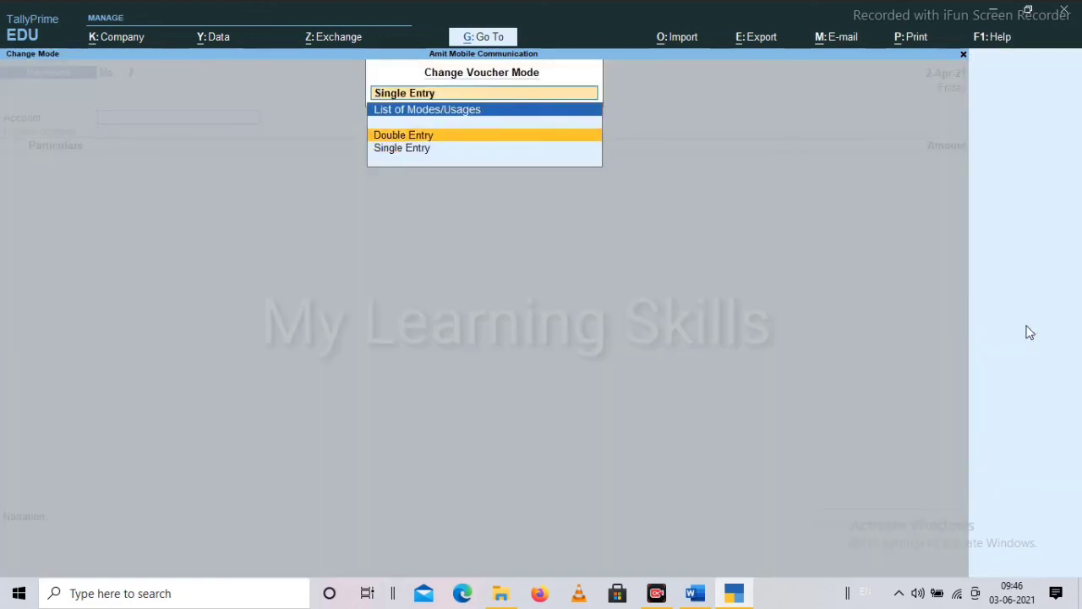
key(Return)
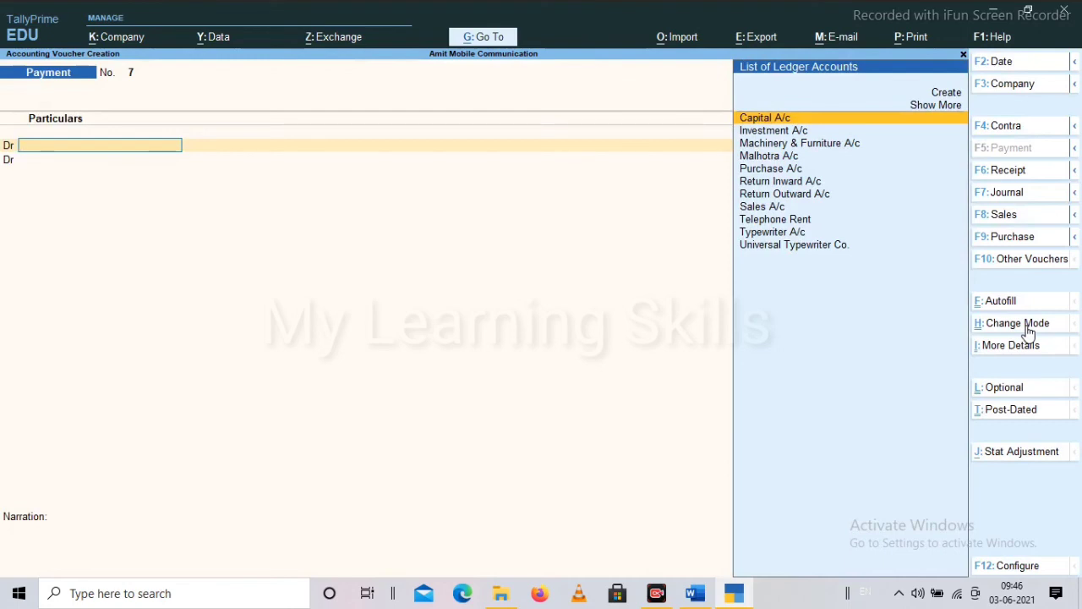
Set "Use Cr/Dr instead of To/By during voucher entry" to No in the voucher configuration and save it
click(1026, 566)
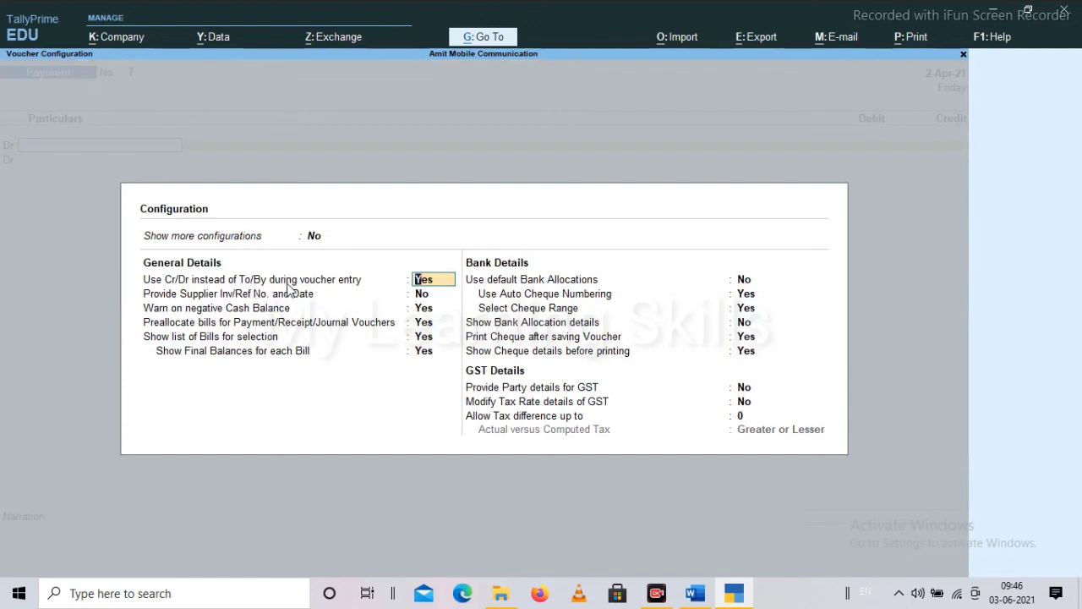
text(n)
key(Return)
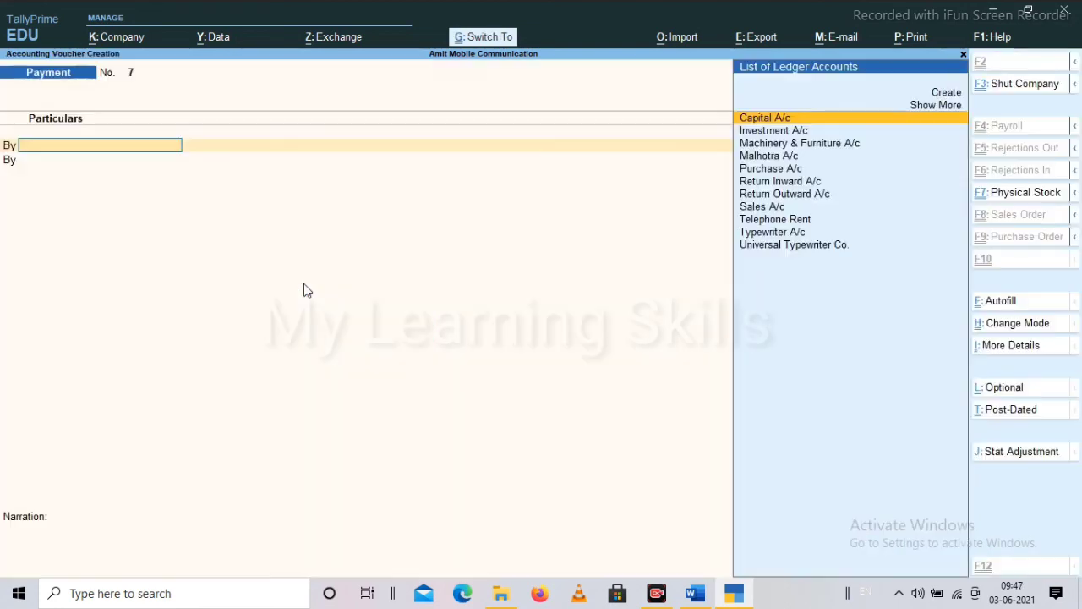
key(ctrl+a)
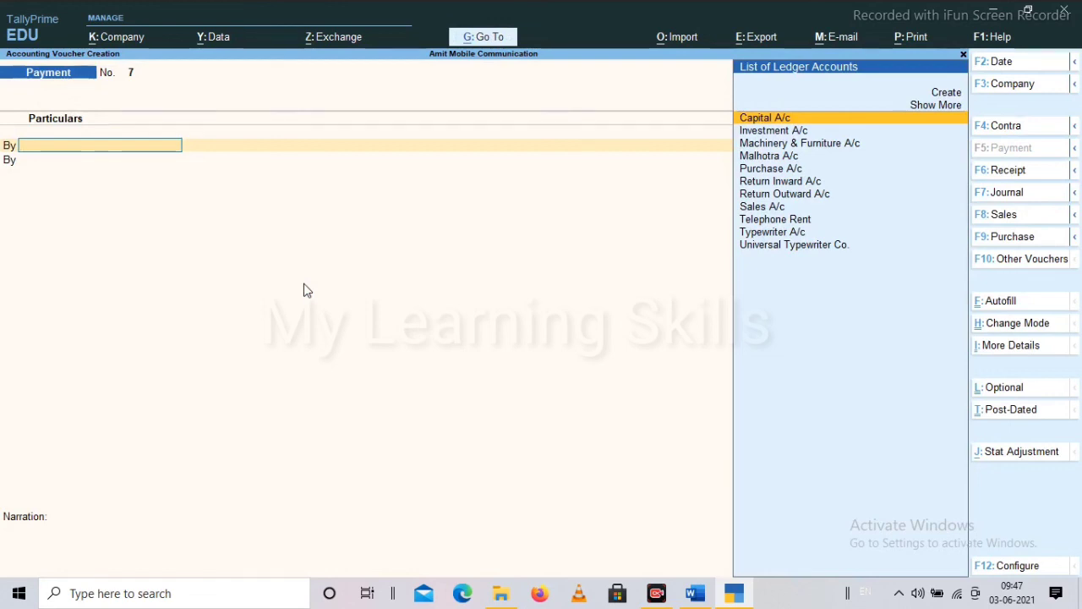
Set "Use Cr/Dr instead of To/By during voucher entry" back to Yes and save the voucher configuration
click(1012, 568)
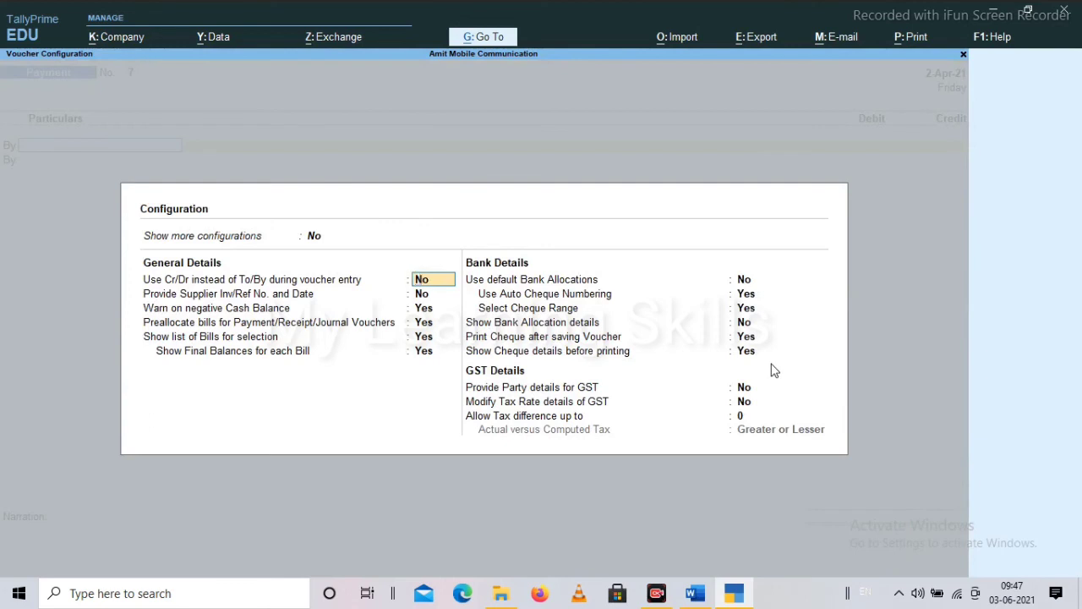
text(y)
key(Return)
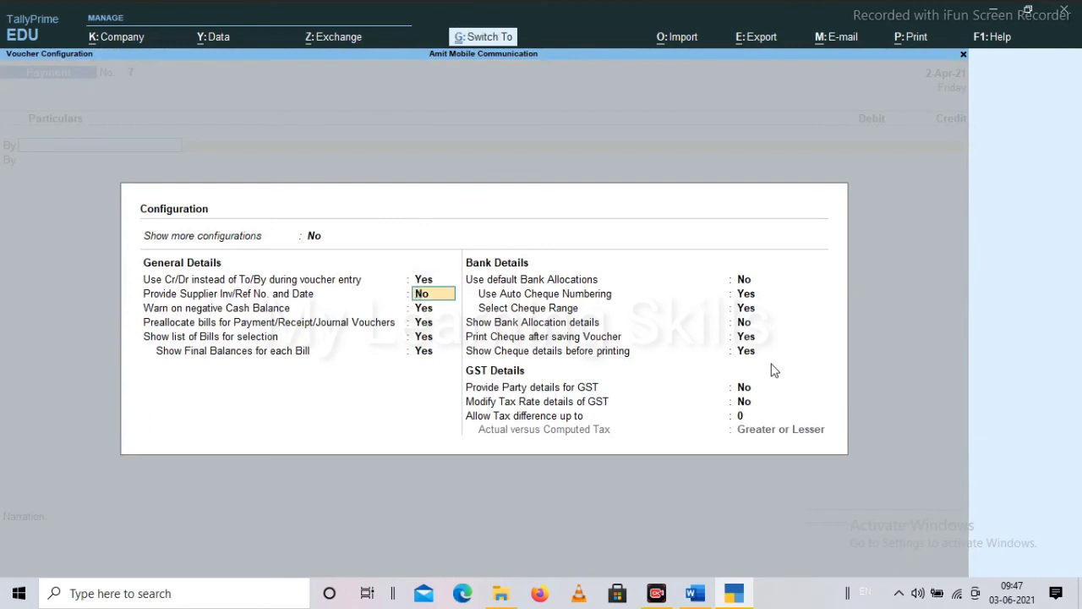
key(ctrl+a)
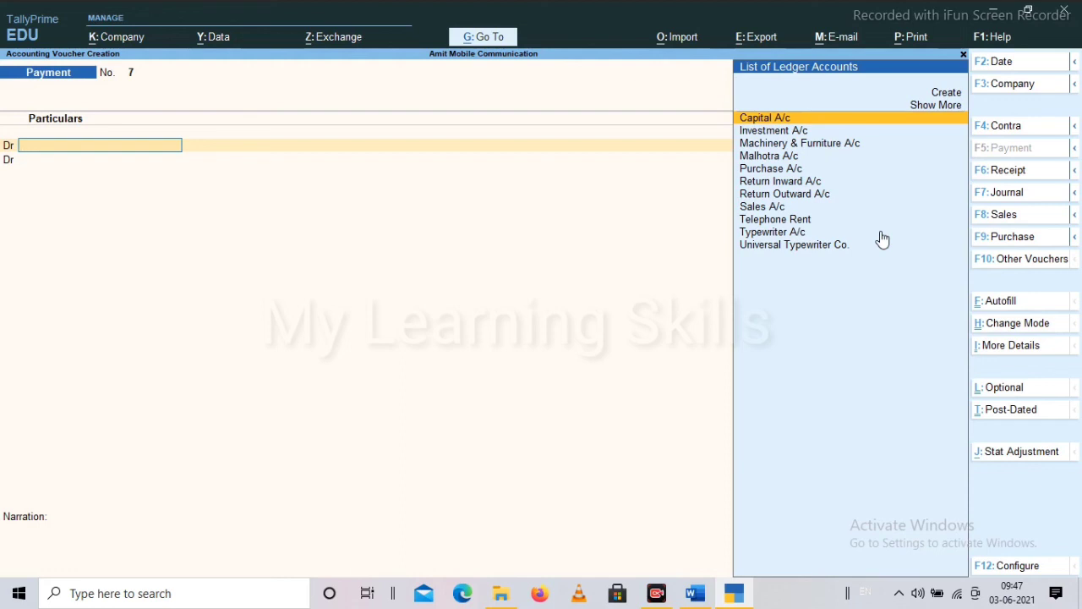
click(899, 592)
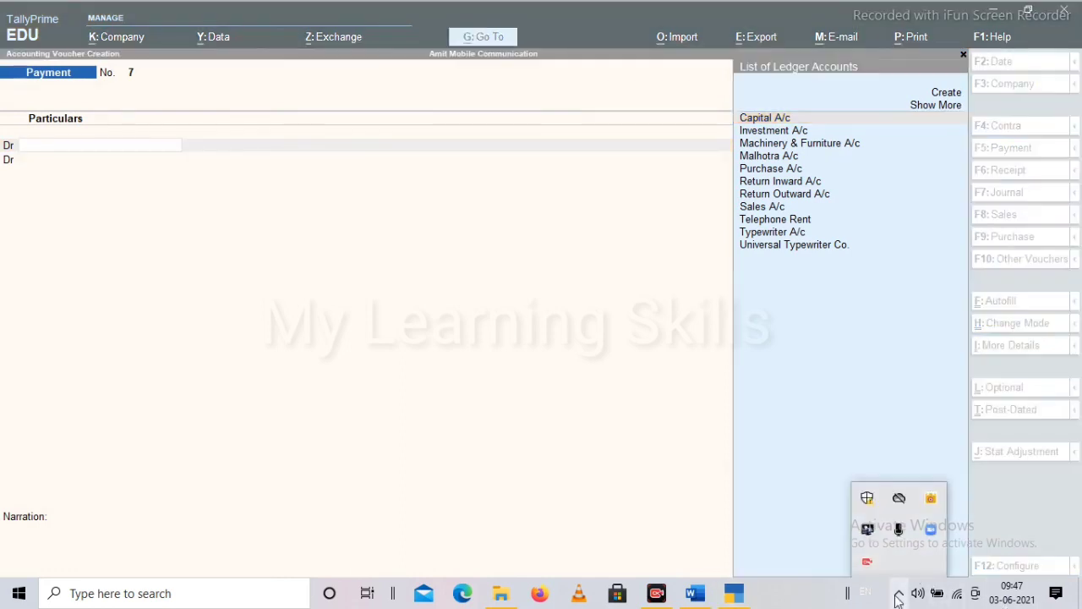